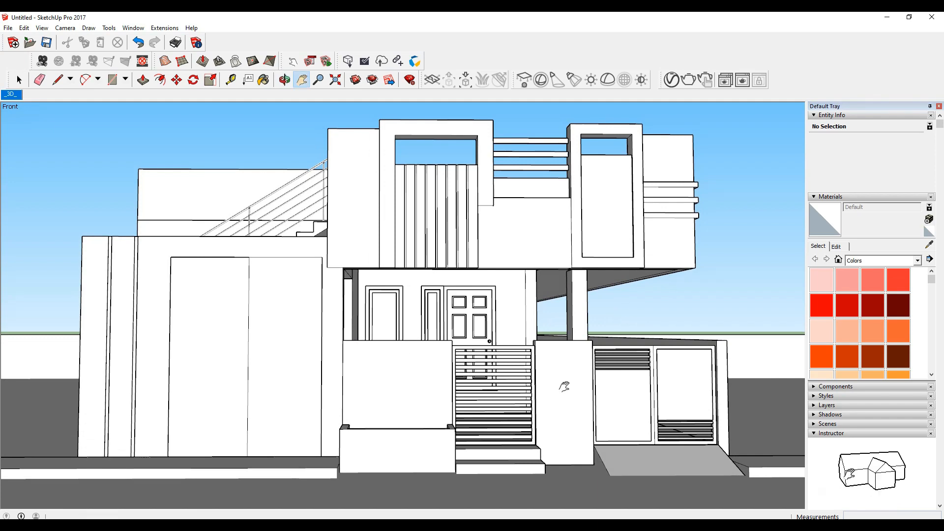
Step: Switch the camera to Two-Point Perspective and frame the whole front elevation of the house
{"action": "left_click", "coordinate": [66, 29]}
{"action": "left_click", "coordinate": [69, 41]}
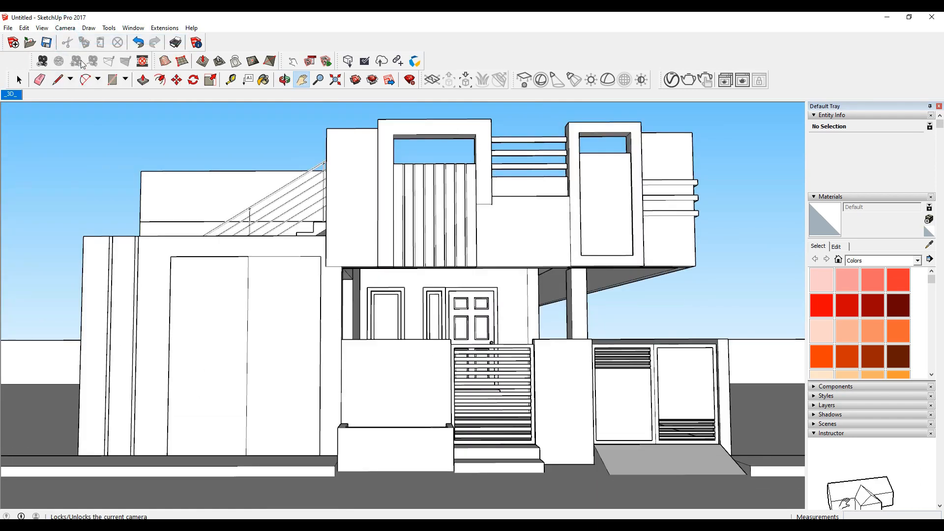
{"action": "left_click", "coordinate": [65, 28]}
{"action": "left_click", "coordinate": [91, 97]}
{"action": "left_click_drag", "start_coordinate": [368, 297], "coordinate": [372, 339]}
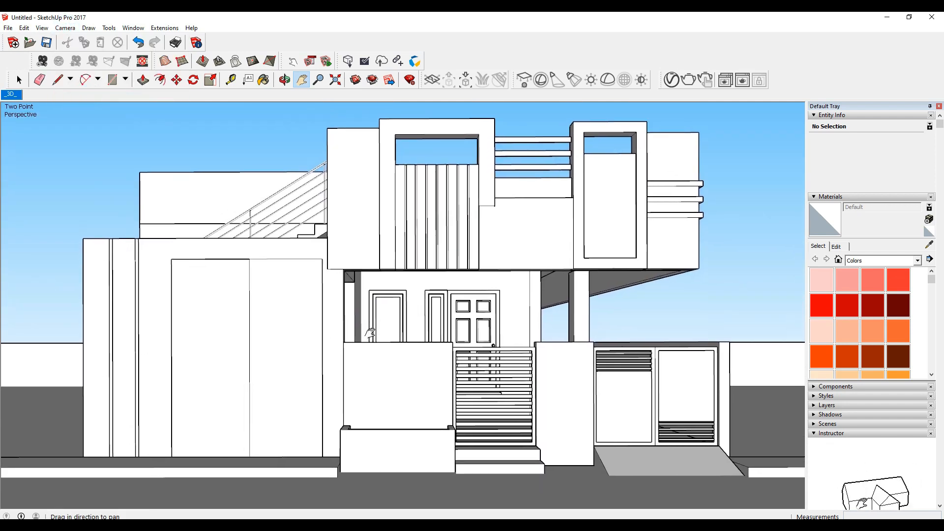
{"action": "left_click", "coordinate": [318, 80]}
{"action": "left_click_drag", "start_coordinate": [423, 334], "coordinate": [417, 362]}
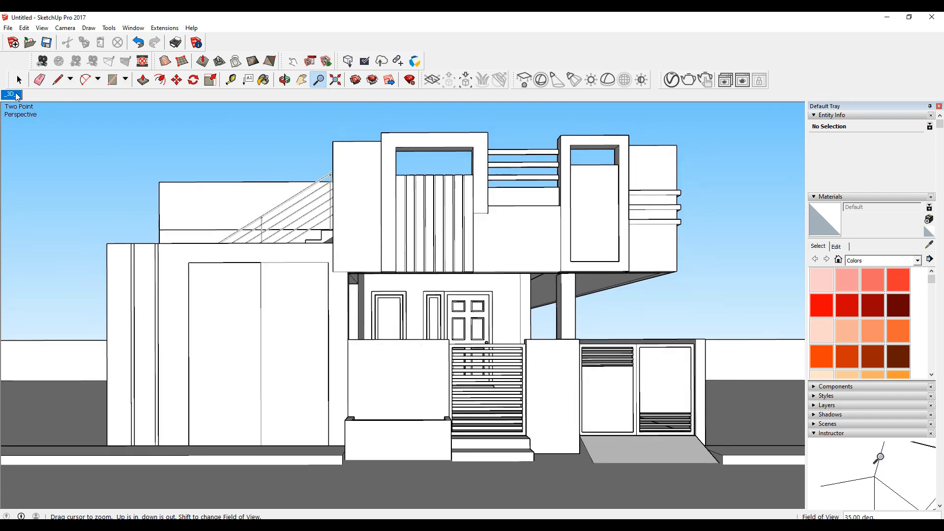
Step: Add a new scene that stores the current two-point perspective view of the house front
{"action": "key", "text": "space"}
{"action": "right_click", "coordinate": [9, 96]}
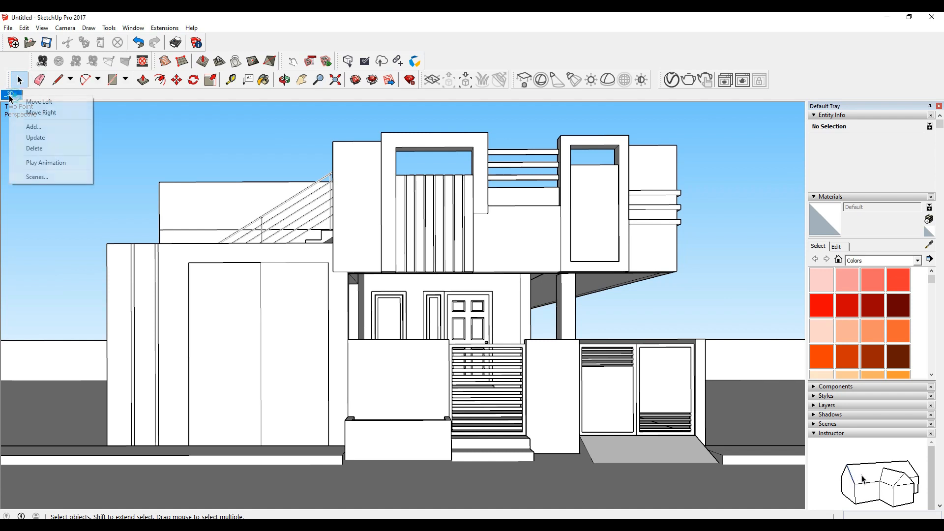
{"action": "left_click", "coordinate": [36, 125]}
{"action": "left_click", "coordinate": [86, 146]}
{"action": "left_click", "coordinate": [150, 146]}
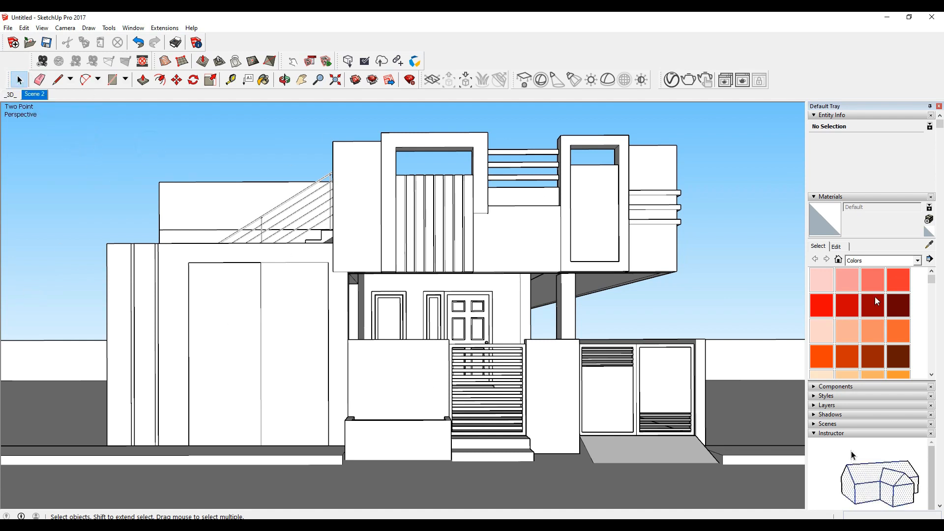
Step: Paint the frames and slats of the pedestrian gate and the car gate with the black Color M09
{"action": "left_click", "coordinate": [917, 261]}
{"action": "left_click", "coordinate": [861, 297]}
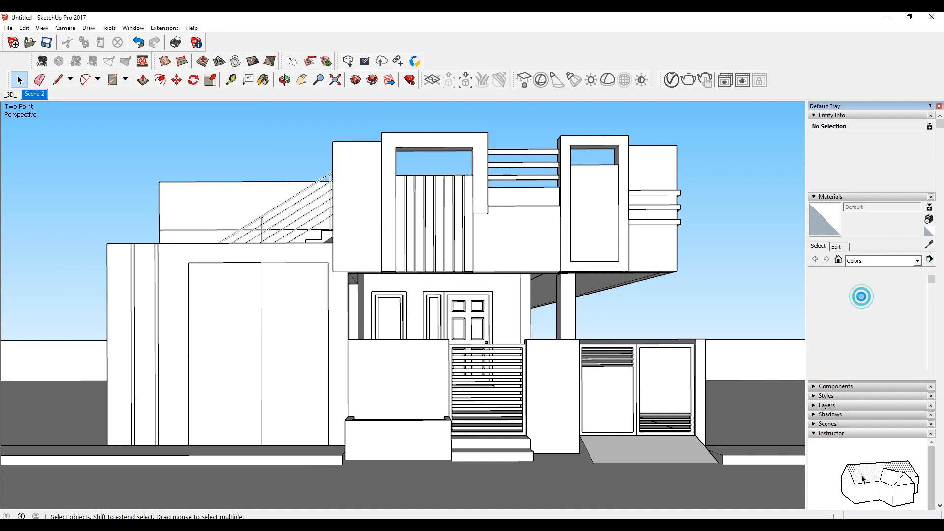
{"action": "scroll", "coordinate": [874, 349], "scroll_direction": "down", "scroll_amount": 12}
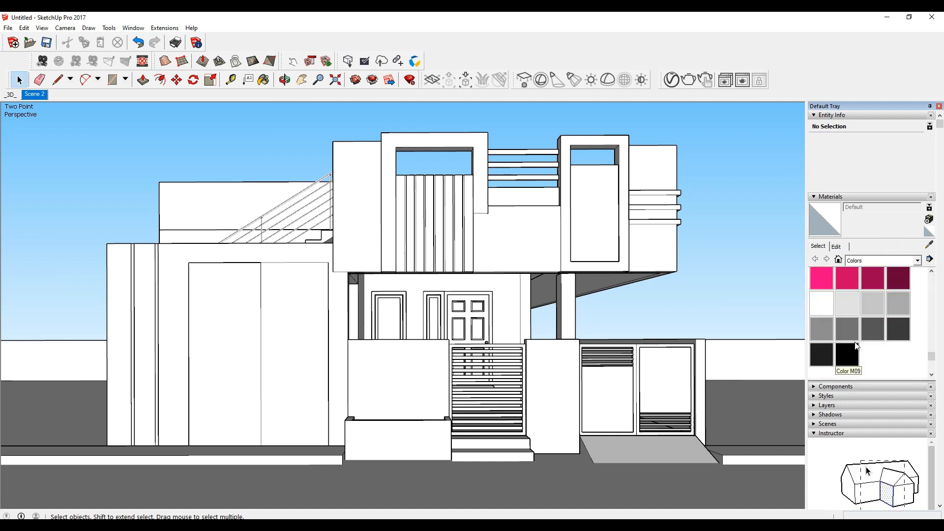
{"action": "left_click", "coordinate": [855, 344]}
{"action": "left_click", "coordinate": [634, 345]}
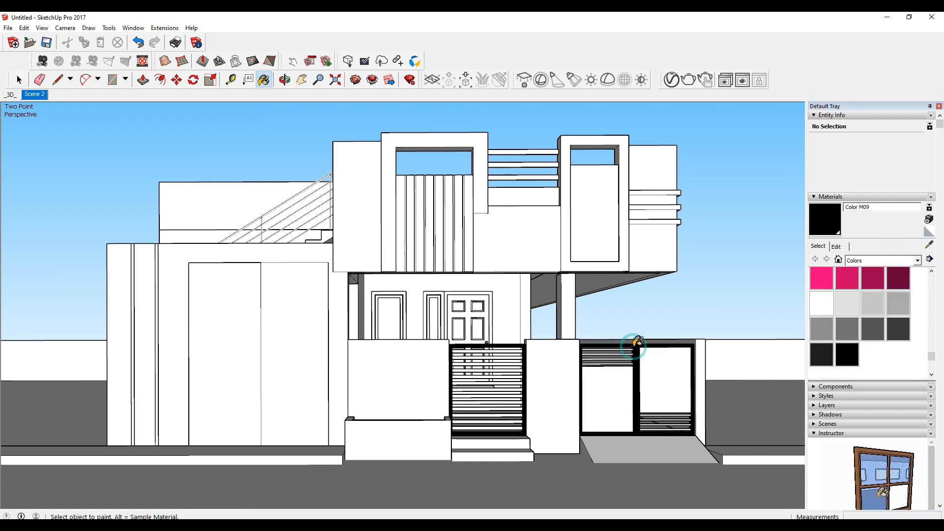
{"action": "left_click", "coordinate": [631, 345]}
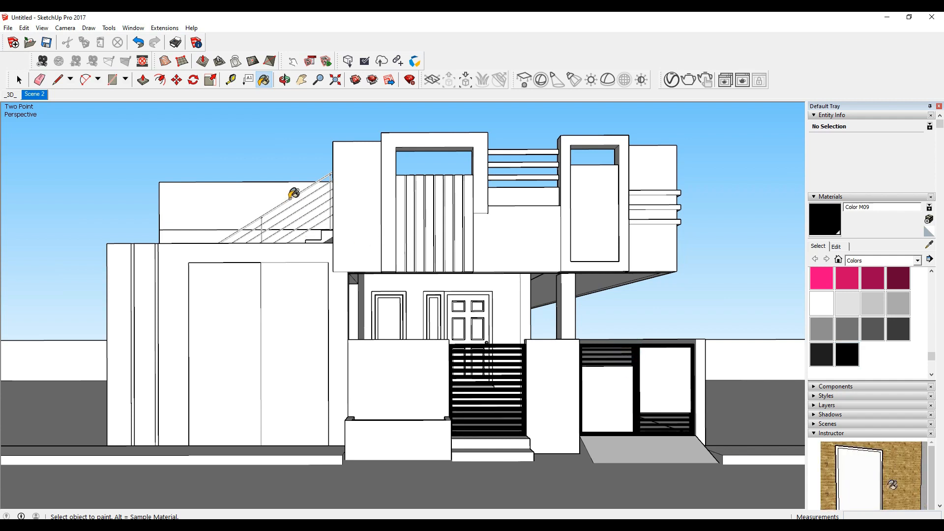
Step: Paint the staircase railing and the horizontal bars of the upper balcony with the black Color M09
{"action": "left_click", "coordinate": [294, 194]}
{"action": "left_click", "coordinate": [294, 199]}
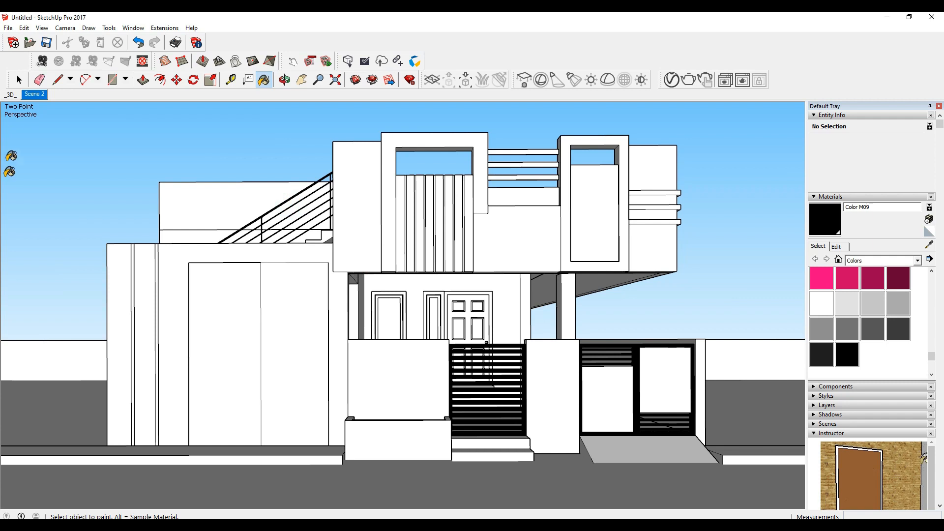
{"action": "left_click", "coordinate": [18, 80]}
{"action": "key", "text": "b"}
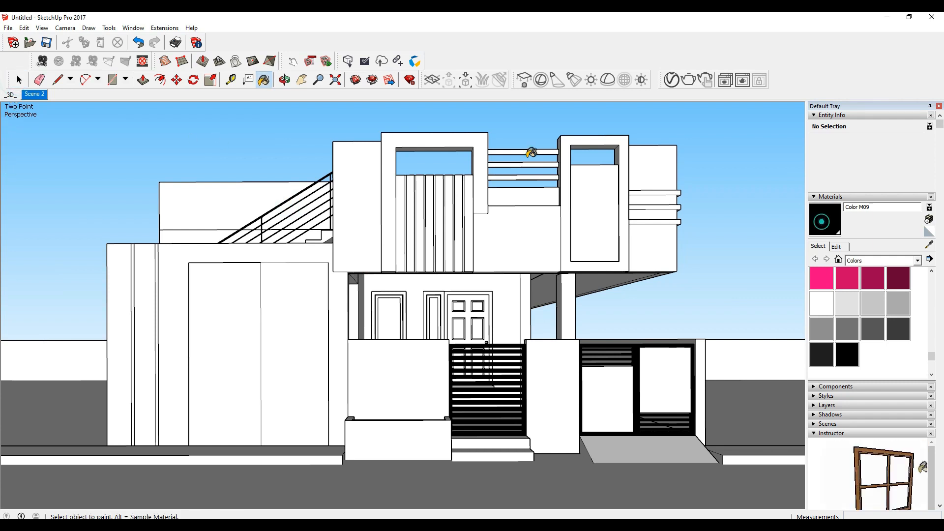
{"action": "left_click", "coordinate": [524, 152]}
{"action": "left_click", "coordinate": [18, 79]}
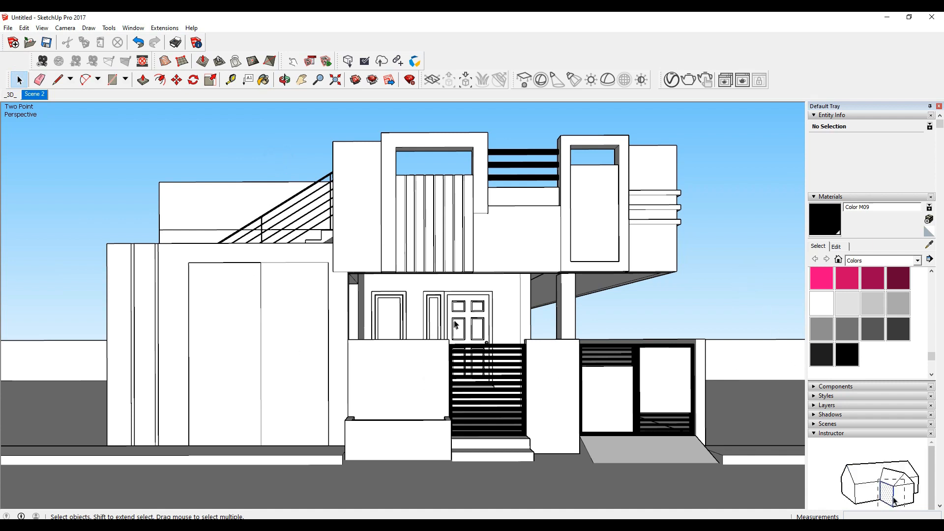
Step: Paint the two solid panels of the car gate with the Wood Veneer 01 material
{"action": "left_click", "coordinate": [637, 306]}
{"action": "left_click", "coordinate": [875, 262]}
{"action": "left_click", "coordinate": [869, 386]}
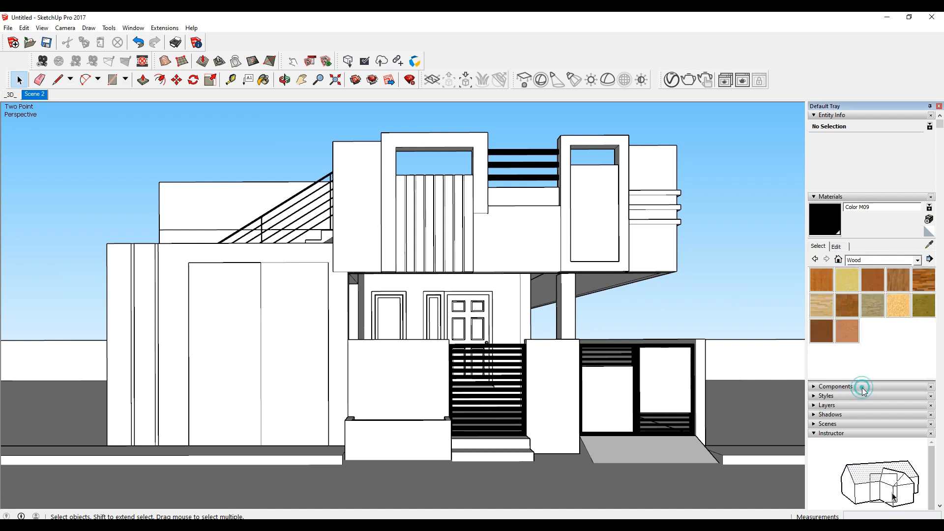
{"action": "left_click", "coordinate": [830, 337]}
{"action": "left_click", "coordinate": [652, 378]}
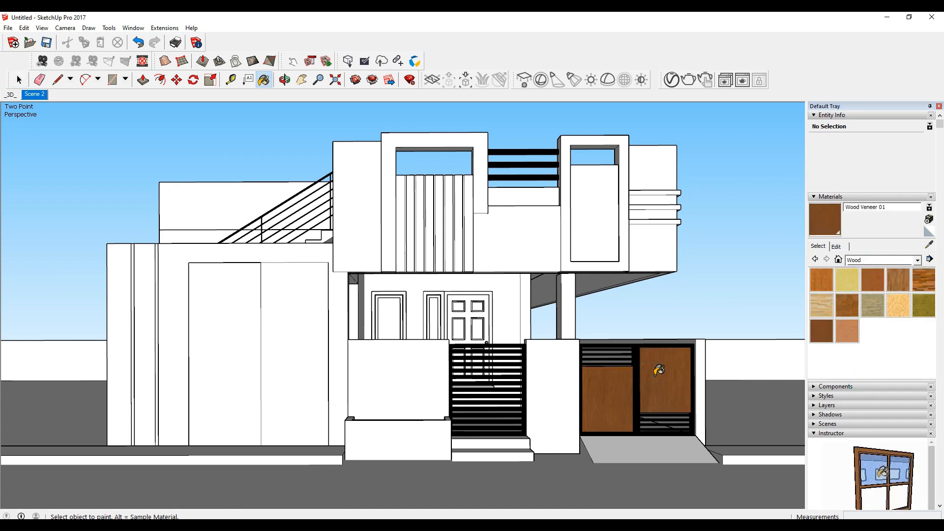
{"action": "left_click", "coordinate": [871, 280]}
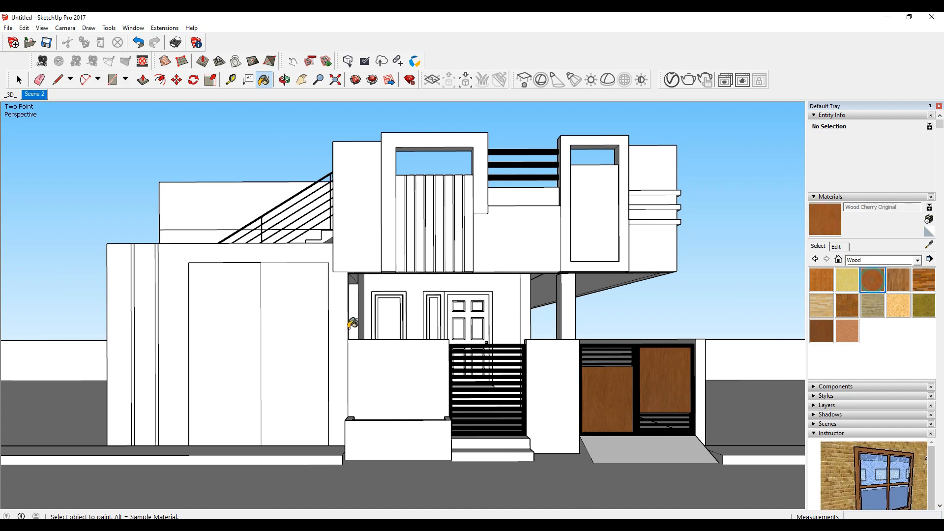
{"action": "left_click", "coordinate": [19, 80]}
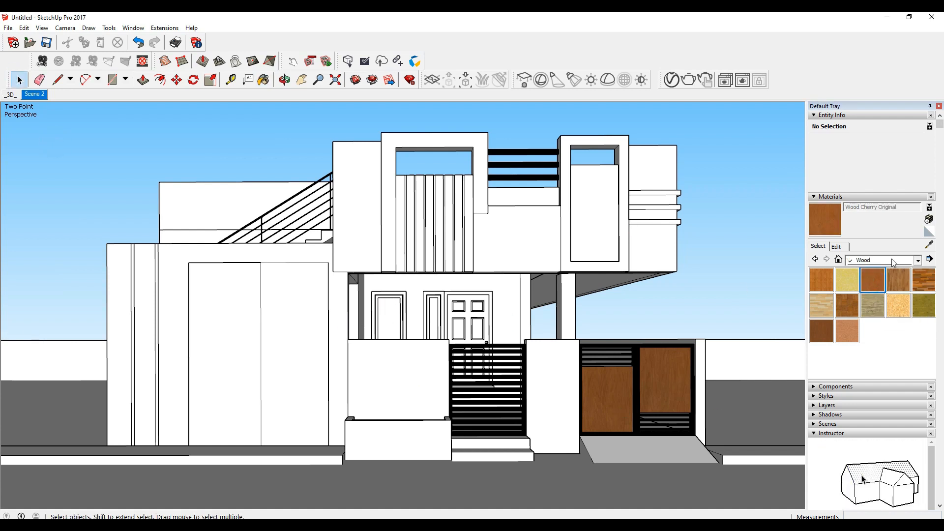
Step: Paint the tall recessed panel on the side block's front wall with Cladding Siding Tan from Brick, Cladding and Siding
{"action": "left_click", "coordinate": [917, 260]}
{"action": "left_click", "coordinate": [870, 272]}
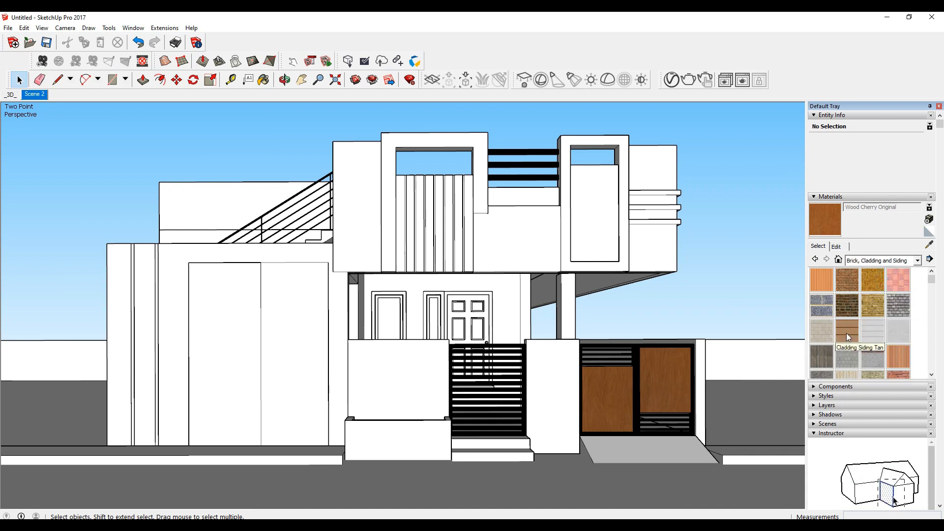
{"action": "left_click", "coordinate": [846, 333]}
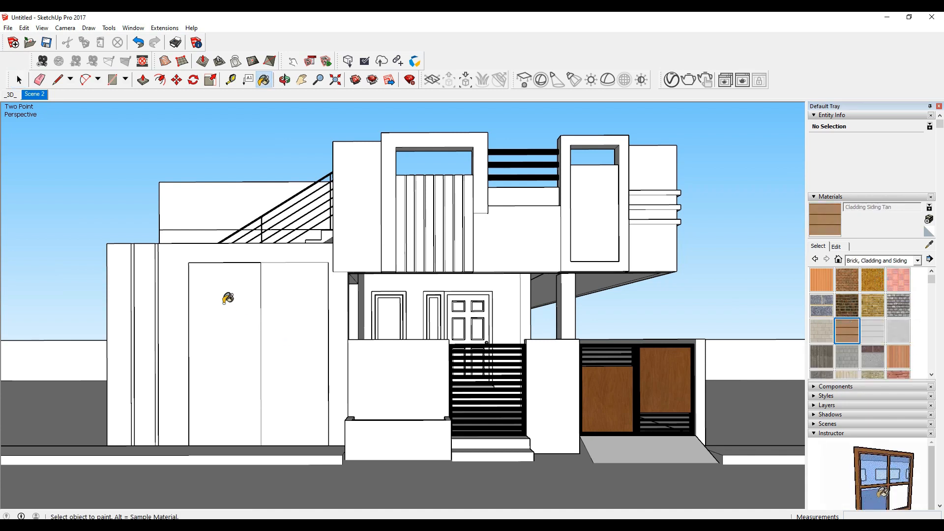
{"action": "left_click", "coordinate": [226, 299]}
{"action": "left_click", "coordinate": [18, 80]}
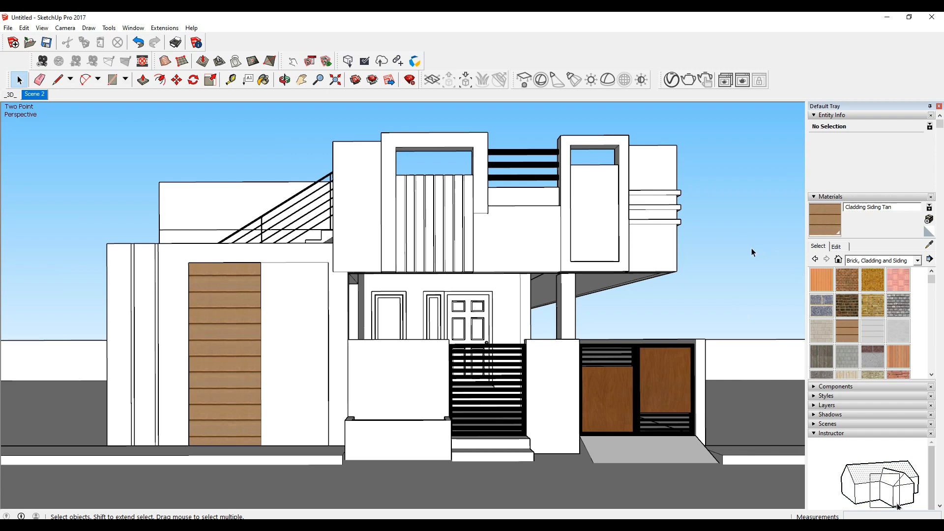
Step: Delete the front glass faces inside the entrance door's narrow side window and the neighbouring wider window
{"action": "middle_click_drag", "start_coordinate": [609, 363], "coordinate": [611, 394]}
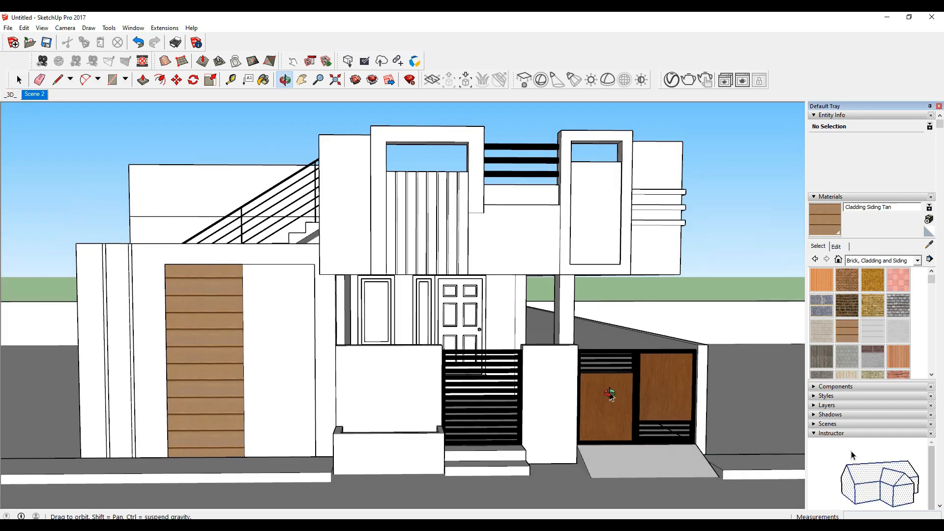
{"action": "scroll", "coordinate": [463, 304], "scroll_direction": "down", "scroll_amount": 4}
{"action": "scroll", "coordinate": [516, 378], "scroll_direction": "up", "scroll_amount": 4}
{"action": "scroll", "coordinate": [384, 253], "scroll_direction": "up", "scroll_amount": 8}
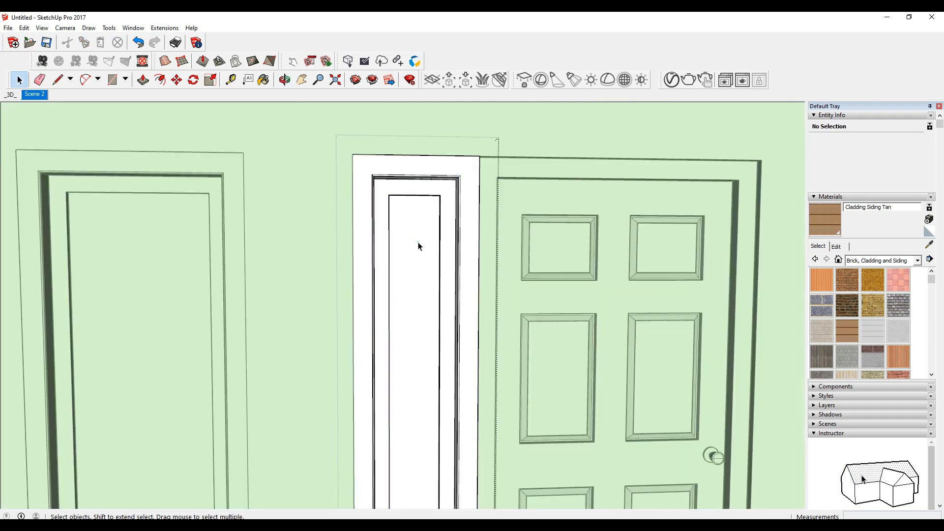
{"action": "left_click", "coordinate": [414, 231]}
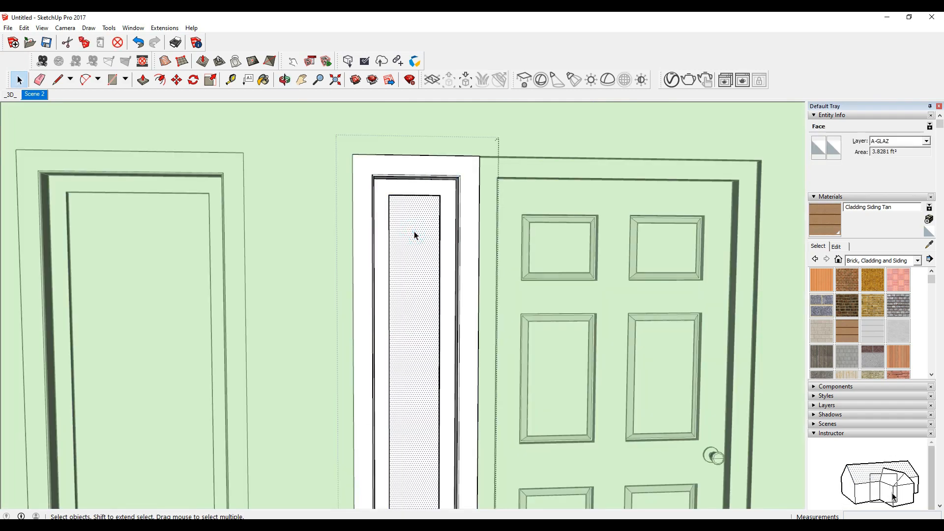
{"action": "left_click", "coordinate": [101, 240]}
{"action": "left_click", "coordinate": [136, 241]}
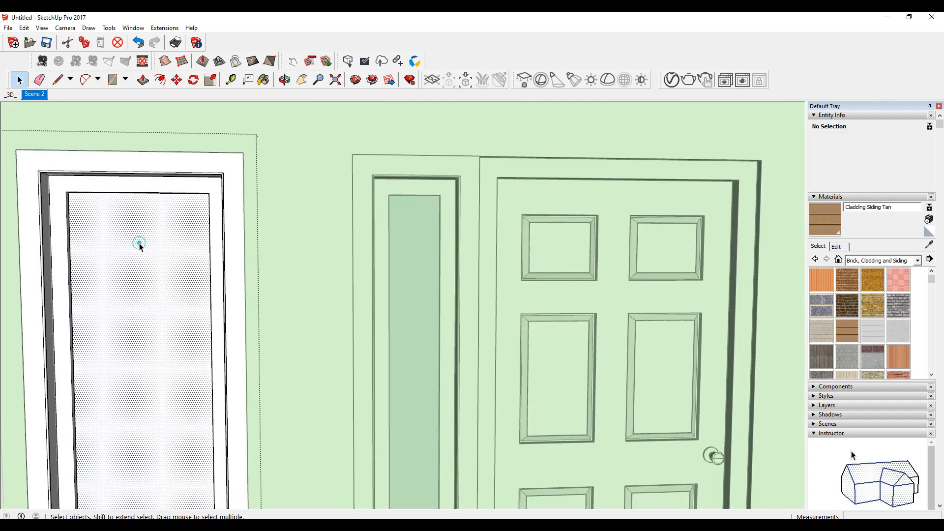
{"action": "key", "text": "Delete"}
{"action": "scroll", "coordinate": [345, 245], "scroll_direction": "down", "scroll_amount": 4}
{"action": "left_click", "coordinate": [499, 169]}
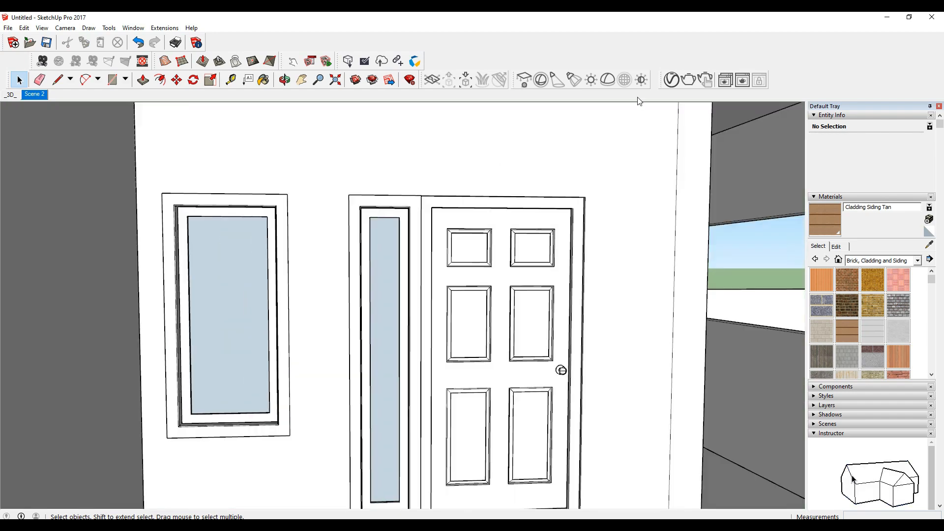
Step: Add the Glass material from the V-Ray library's Glass category to the scene's material list and select it
{"action": "left_click", "coordinate": [671, 79]}
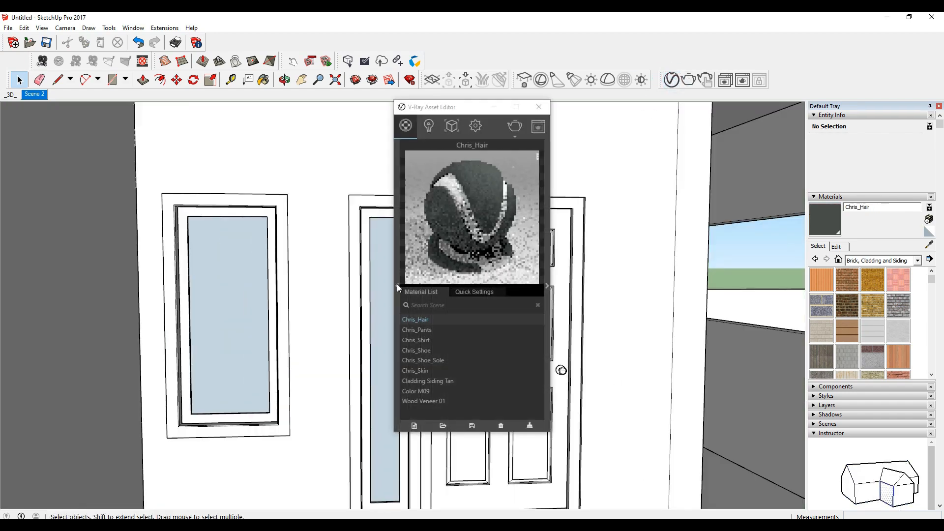
{"action": "left_click", "coordinate": [396, 284]}
{"action": "left_click", "coordinate": [223, 231]}
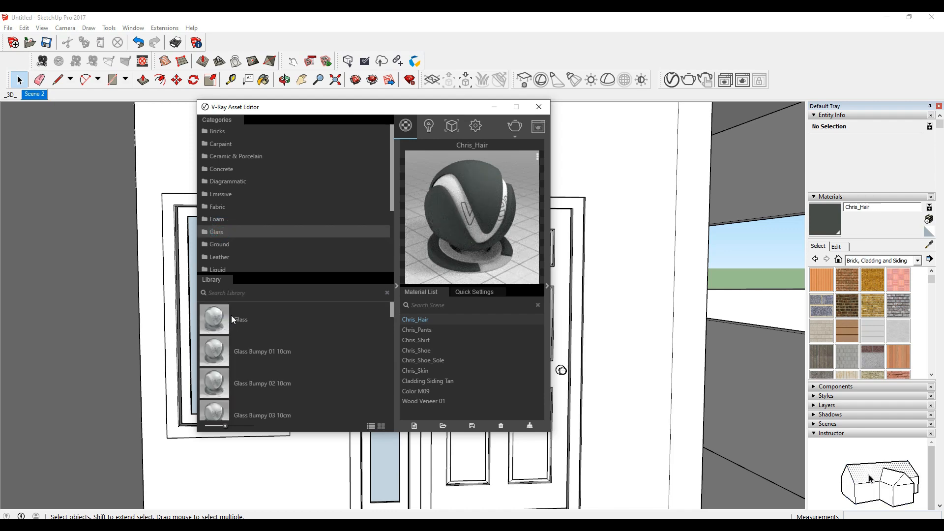
{"action": "left_click", "coordinate": [396, 289]}
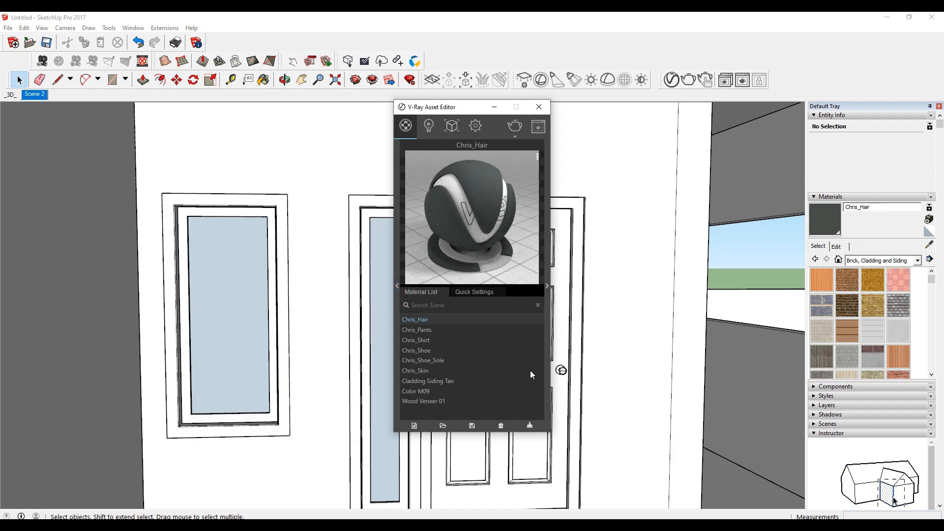
{"action": "left_click", "coordinate": [397, 287]}
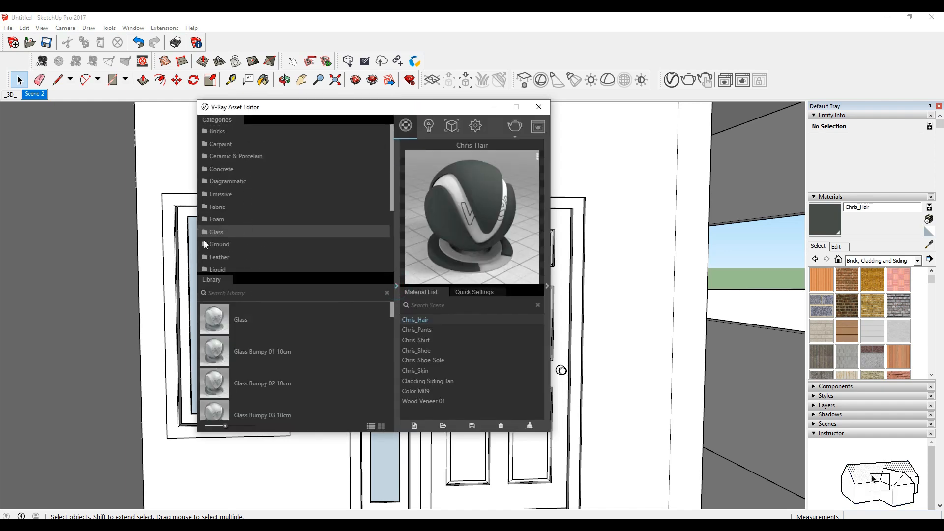
{"action": "left_click_drag", "start_coordinate": [212, 315], "coordinate": [429, 329]}
{"action": "left_click", "coordinate": [409, 400]}
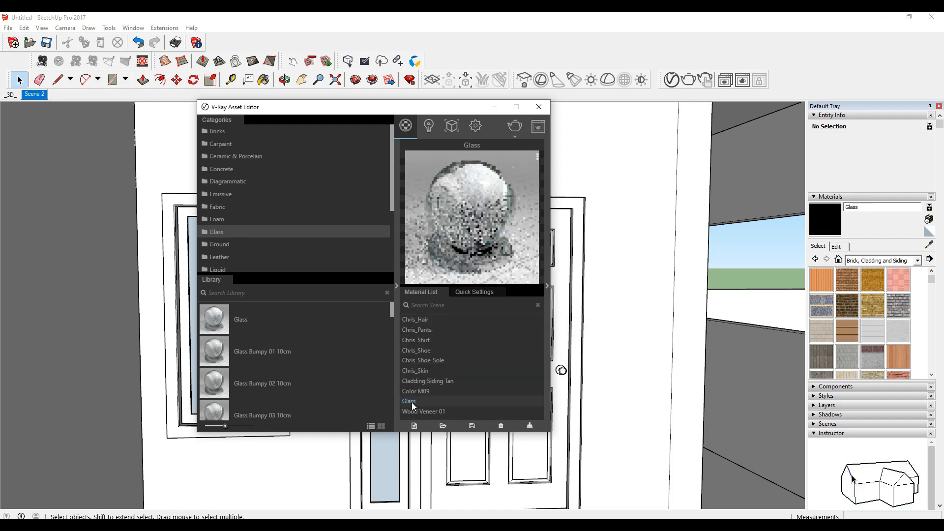
{"action": "left_click", "coordinate": [536, 108]}
Step: Paint the panes inside the wide window component and the narrow side window component with the Glass material
{"action": "key", "text": "b"}
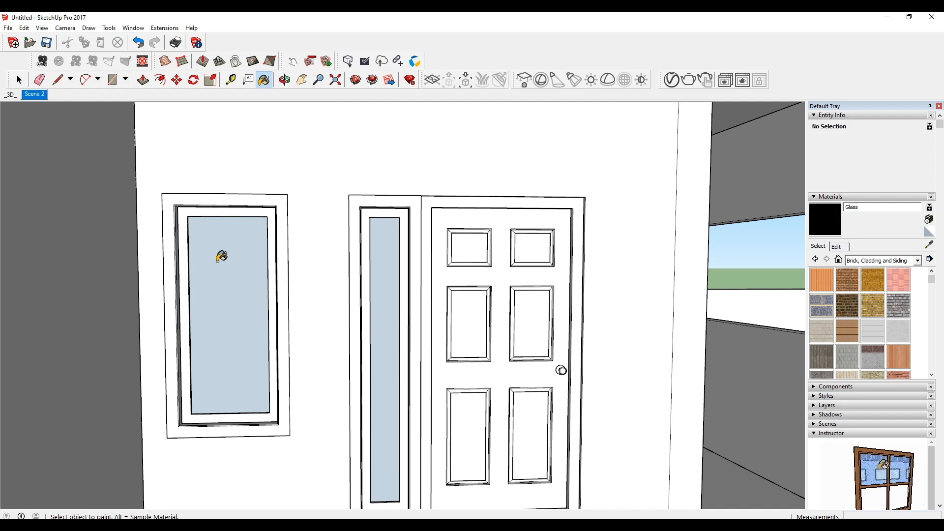
{"action": "right_click", "coordinate": [220, 257]}
{"action": "left_click", "coordinate": [272, 313]}
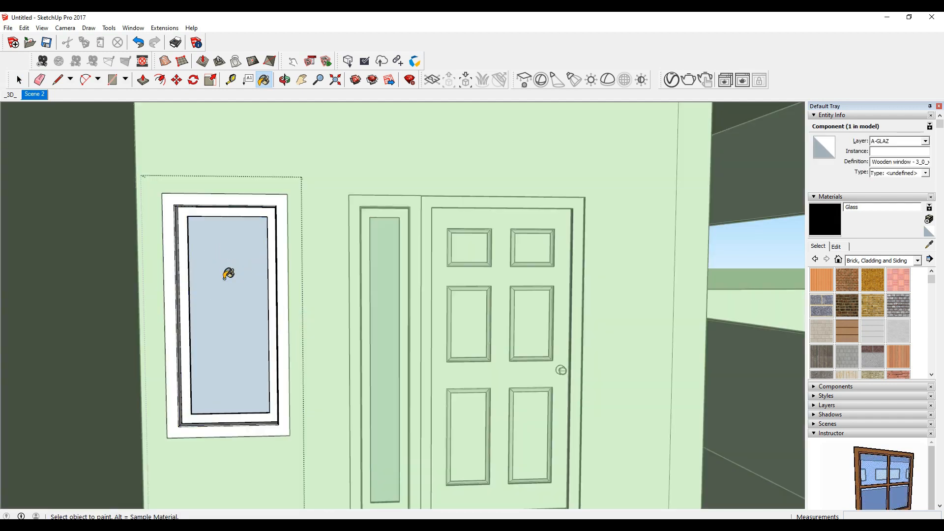
{"action": "left_click", "coordinate": [228, 273]}
{"action": "right_click", "coordinate": [380, 285]}
{"action": "left_click", "coordinate": [399, 289]}
{"action": "right_click", "coordinate": [384, 266]}
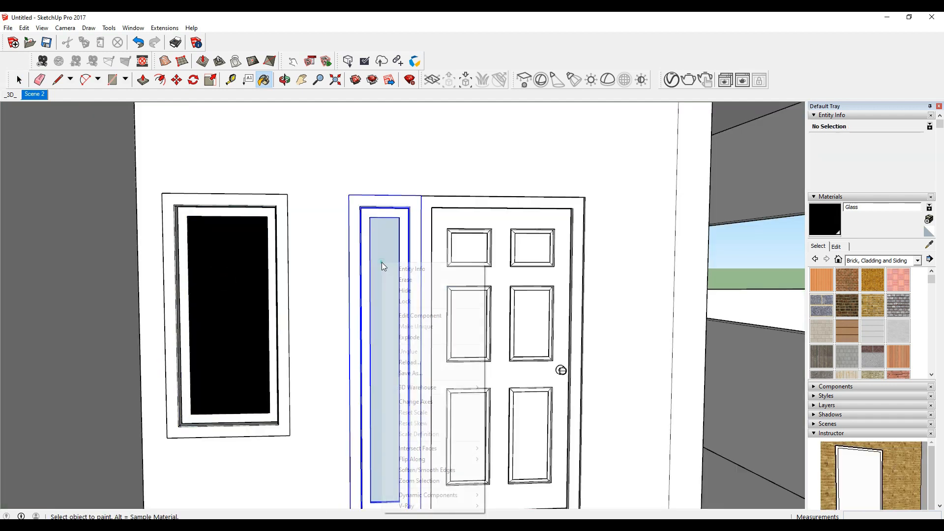
{"action": "left_click", "coordinate": [403, 315]}
{"action": "left_click", "coordinate": [383, 272]}
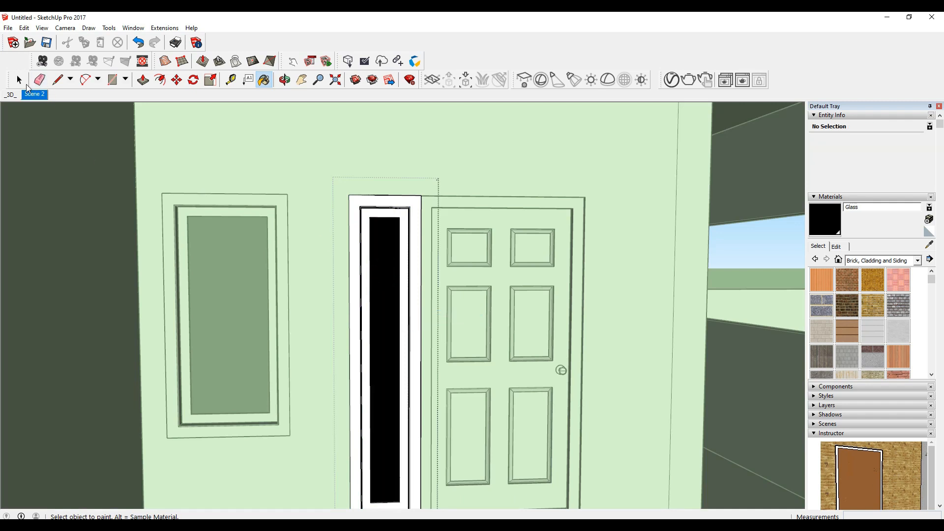
{"action": "left_click", "coordinate": [20, 80]}
{"action": "key", "text": "Escape"}
Step: Paint the entrance door, its narrow side window frame and the wider window's frame with Wood Cherry Original from the Wood materials
{"action": "left_click", "coordinate": [875, 264]}
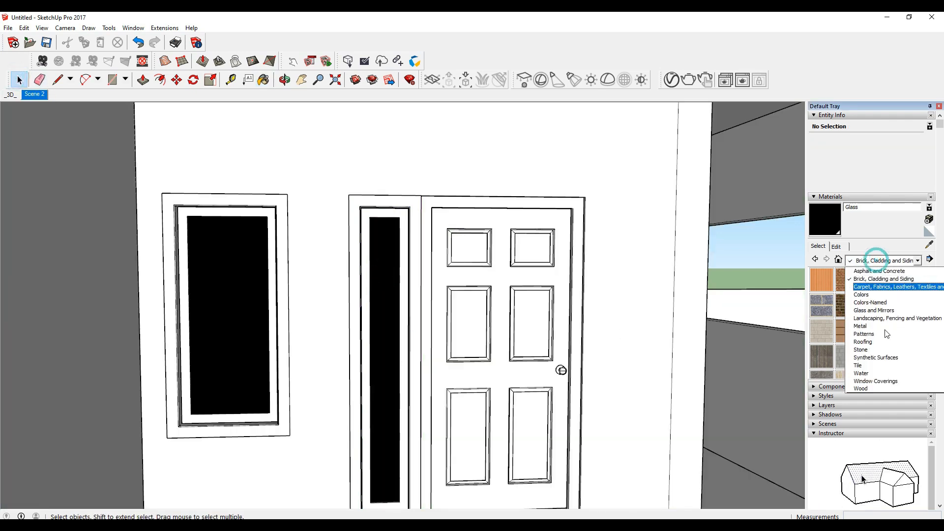
{"action": "left_click", "coordinate": [870, 386]}
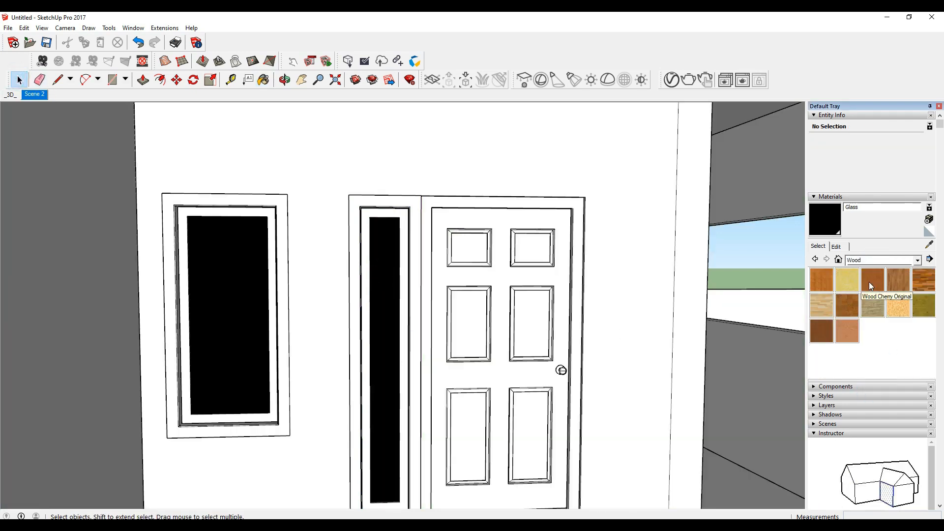
{"action": "left_click", "coordinate": [871, 282]}
{"action": "left_click", "coordinate": [532, 305]}
{"action": "left_click", "coordinate": [391, 261]}
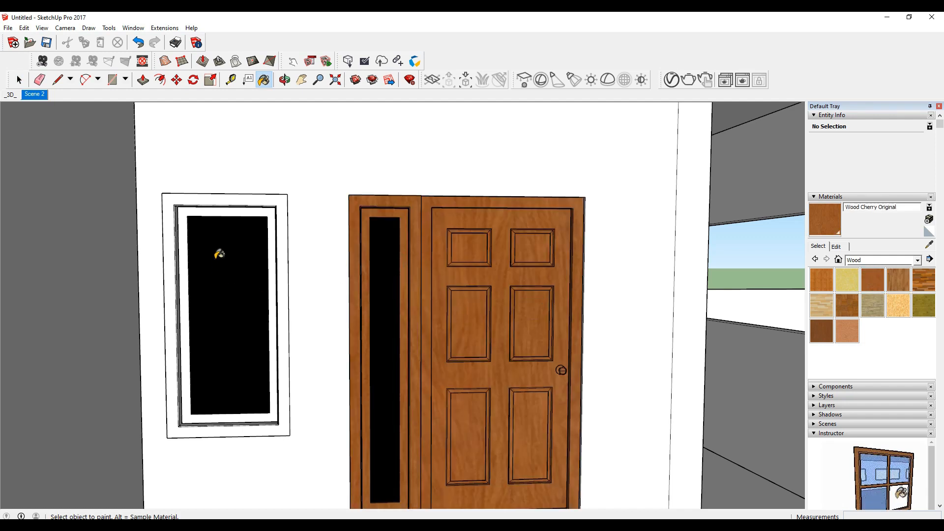
{"action": "left_click", "coordinate": [215, 259]}
Step: Set the Wood Cherry Original texture width to 3' and return to the Scene 2 view
{"action": "left_click", "coordinate": [836, 247]}
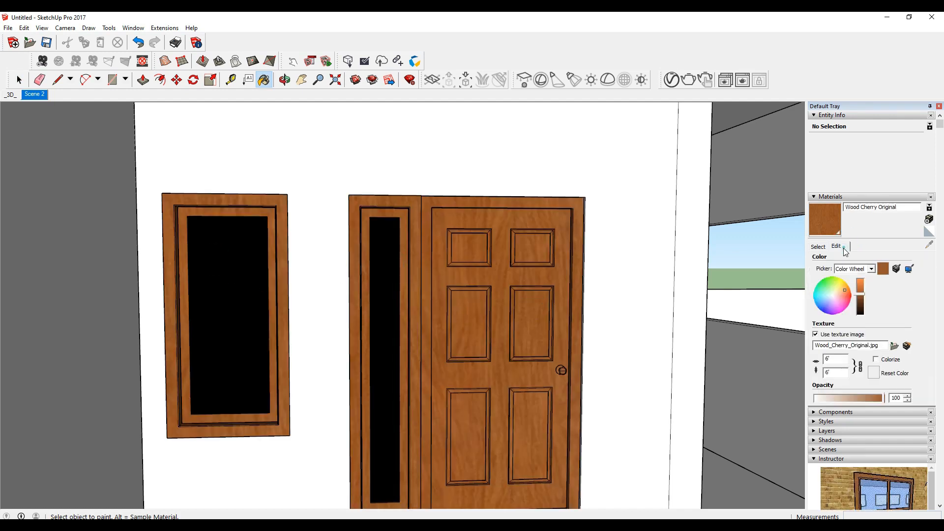
{"action": "double_click", "coordinate": [839, 359]}
{"action": "type", "text": "3"}
{"action": "left_click", "coordinate": [34, 94]}
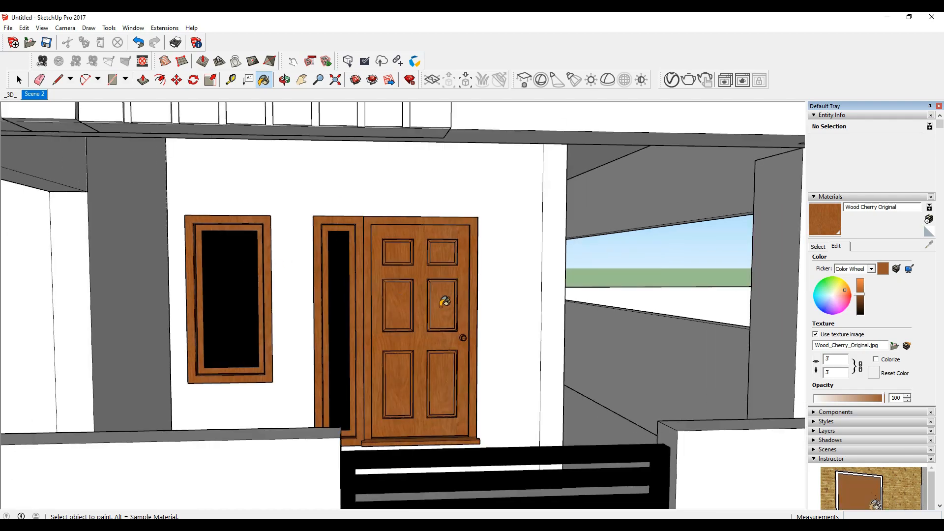
{"action": "key", "text": "space"}
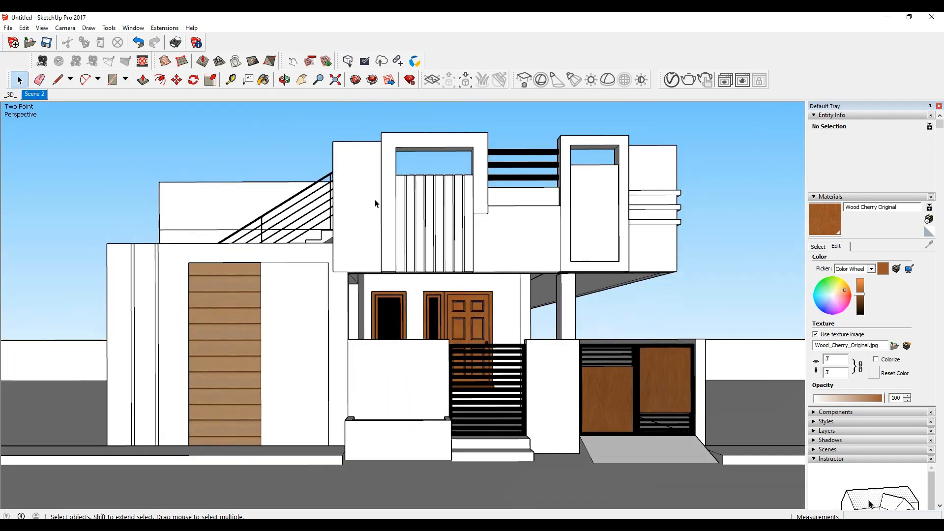
Step: Replace the diffuse bitmap of Wood Cherry Original in the V-Ray Asset Editor with 0-500x500 from the textures folder
{"action": "left_click", "coordinate": [671, 80]}
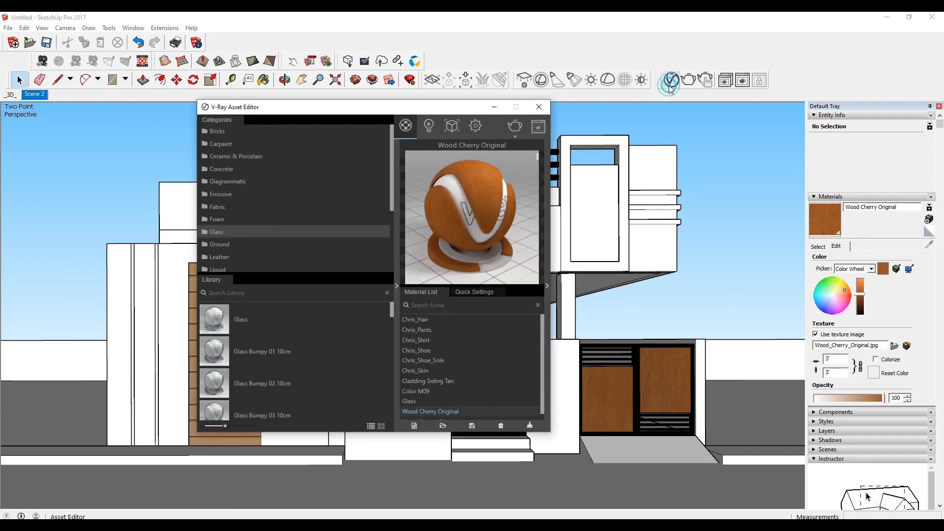
{"action": "left_click", "coordinate": [396, 287]}
{"action": "left_click", "coordinate": [547, 285]}
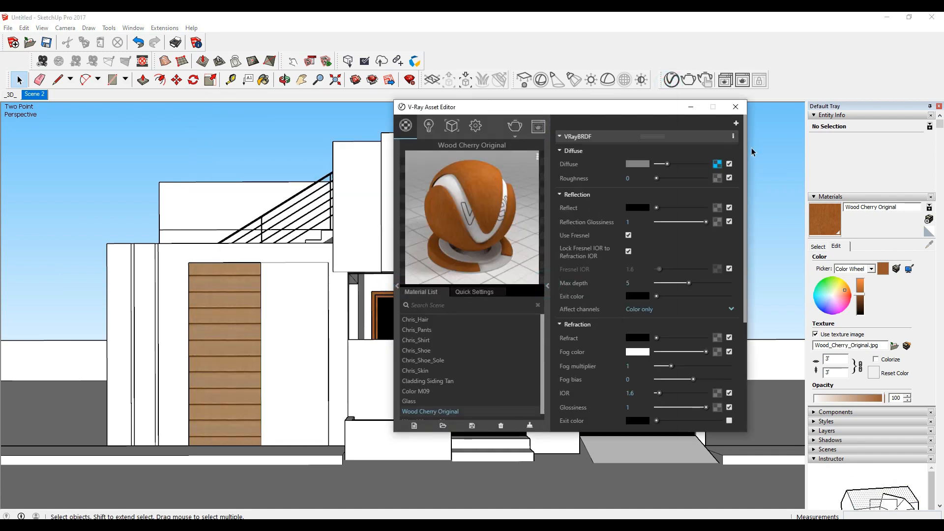
{"action": "left_click", "coordinate": [718, 163]}
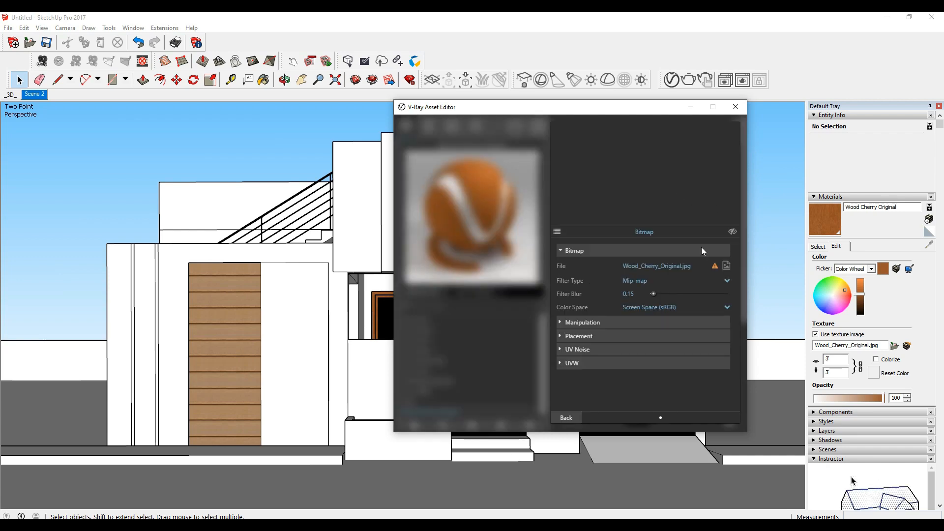
{"action": "left_click", "coordinate": [725, 267]}
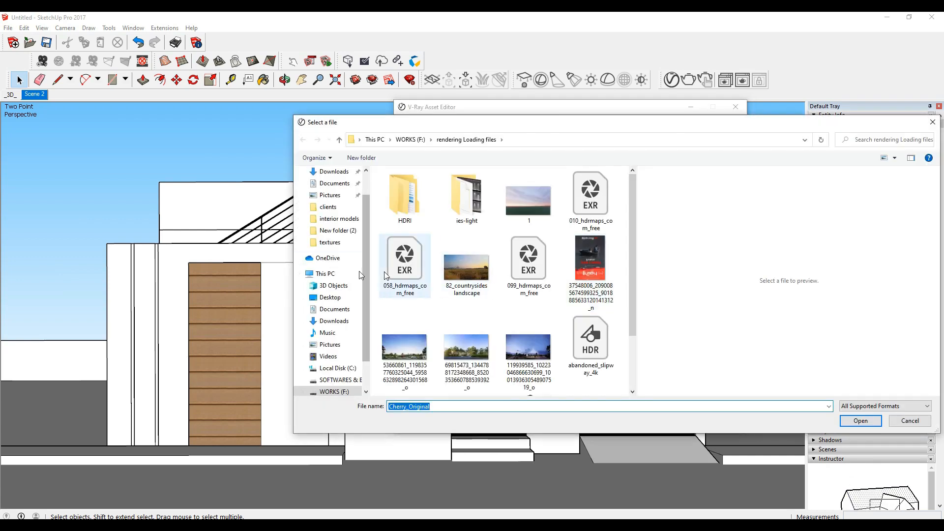
{"action": "left_click", "coordinate": [329, 242]}
{"action": "scroll", "coordinate": [526, 314], "scroll_direction": "down", "scroll_amount": 2}
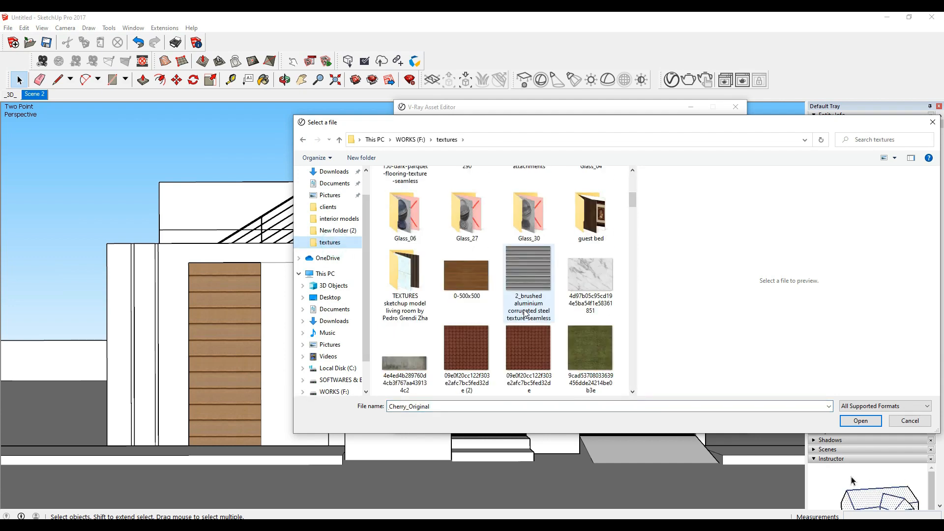
{"action": "left_click", "coordinate": [477, 267]}
{"action": "left_click", "coordinate": [860, 421]}
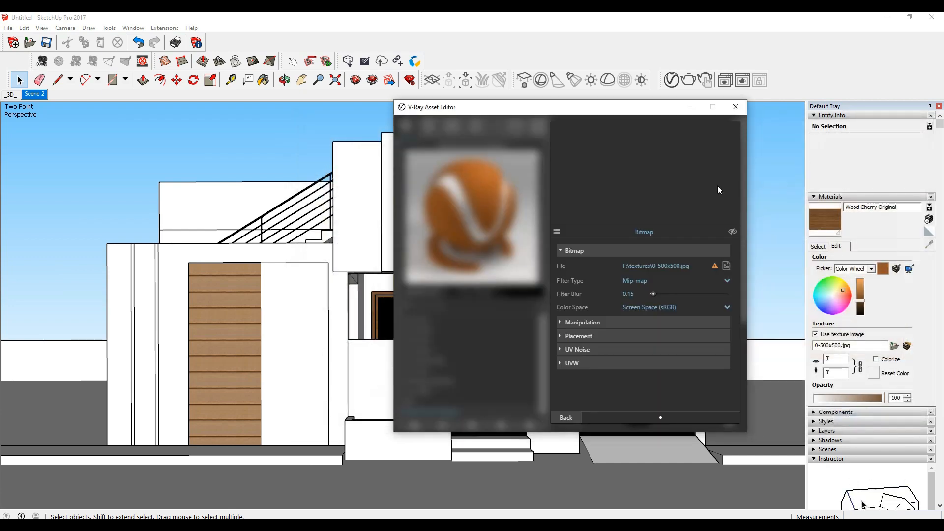
{"action": "left_click", "coordinate": [735, 106]}
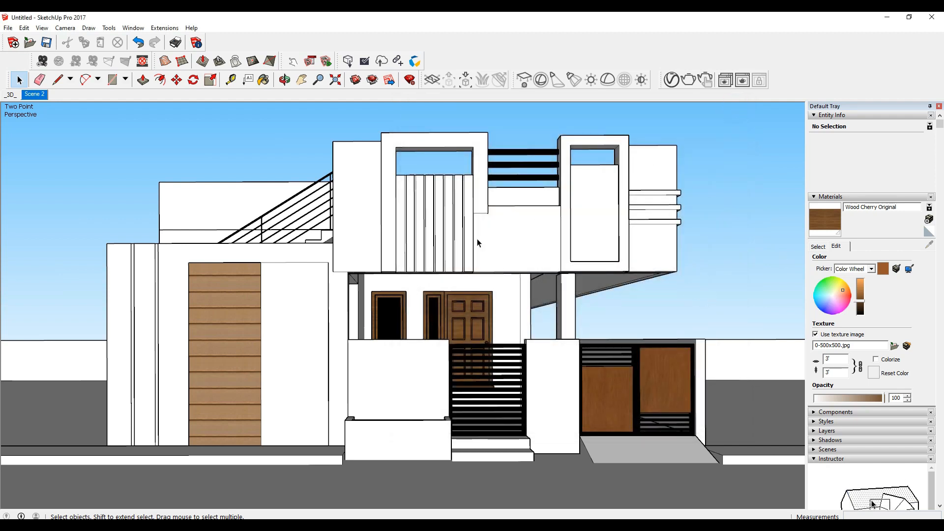
Step: Create a new Generic V-Ray material and set its diffuse color to grey, RGB 96, 96, 96
{"action": "middle_click_drag", "start_coordinate": [547, 239], "coordinate": [516, 231]}
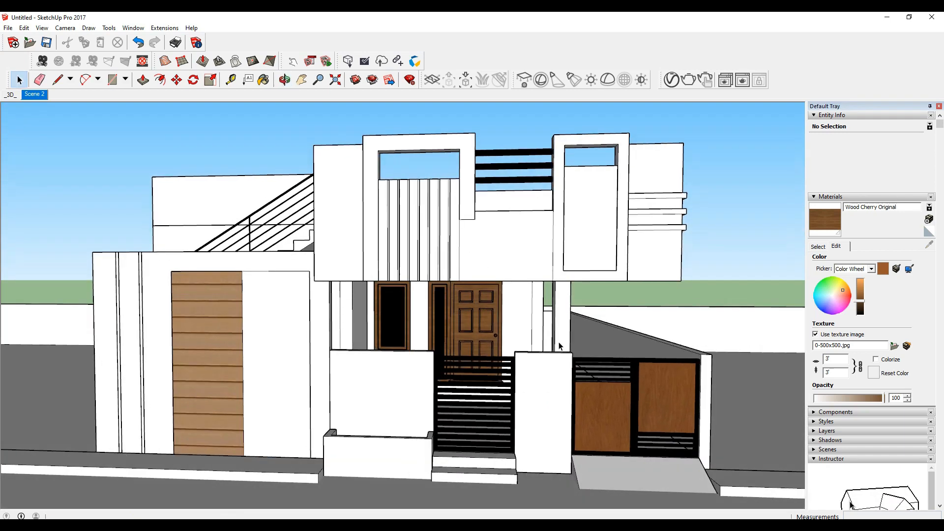
{"action": "left_click", "coordinate": [670, 80]}
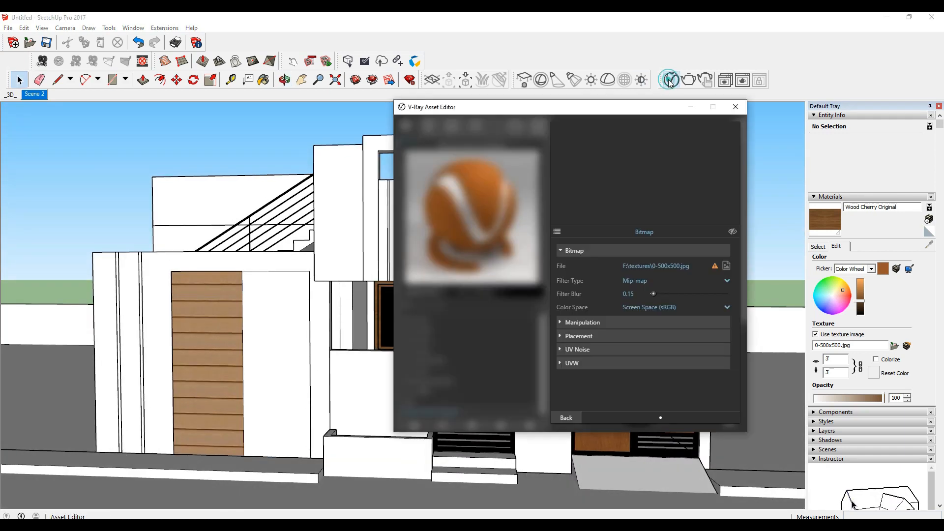
{"action": "left_click", "coordinate": [577, 425]}
{"action": "left_click", "coordinate": [413, 426]}
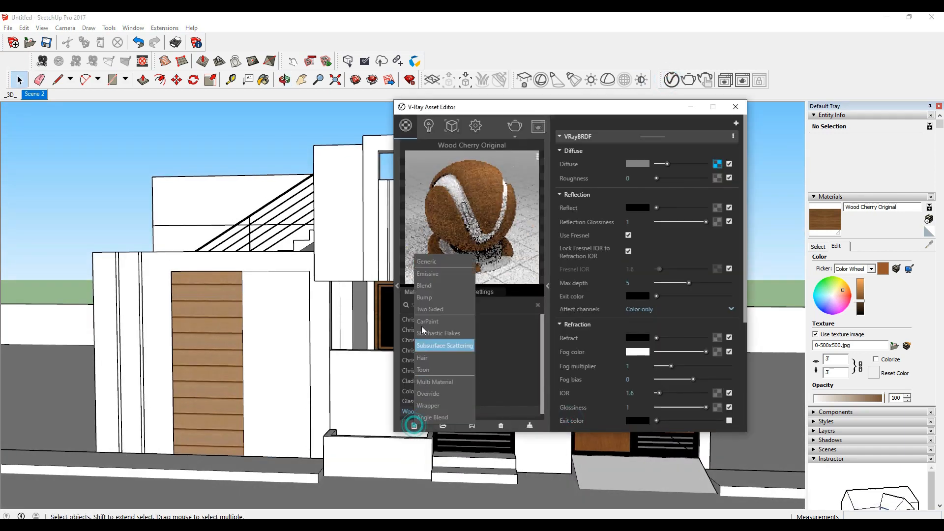
{"action": "left_click", "coordinate": [427, 260]}
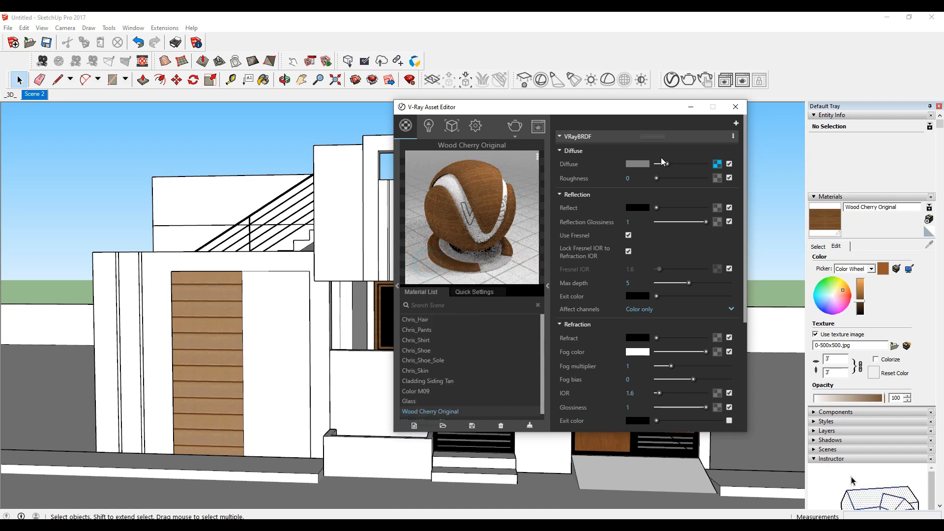
{"action": "left_click", "coordinate": [637, 163]}
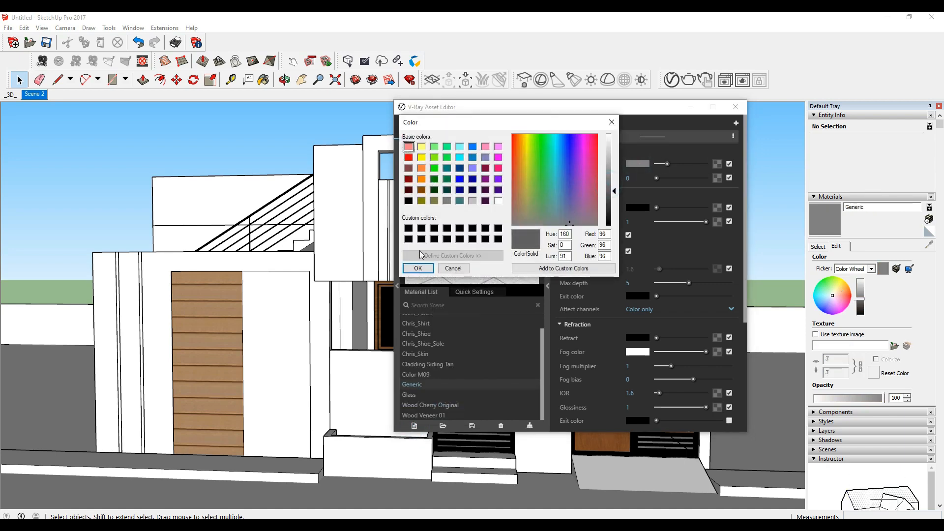
{"action": "left_click", "coordinate": [418, 268]}
{"action": "left_click", "coordinate": [735, 107]}
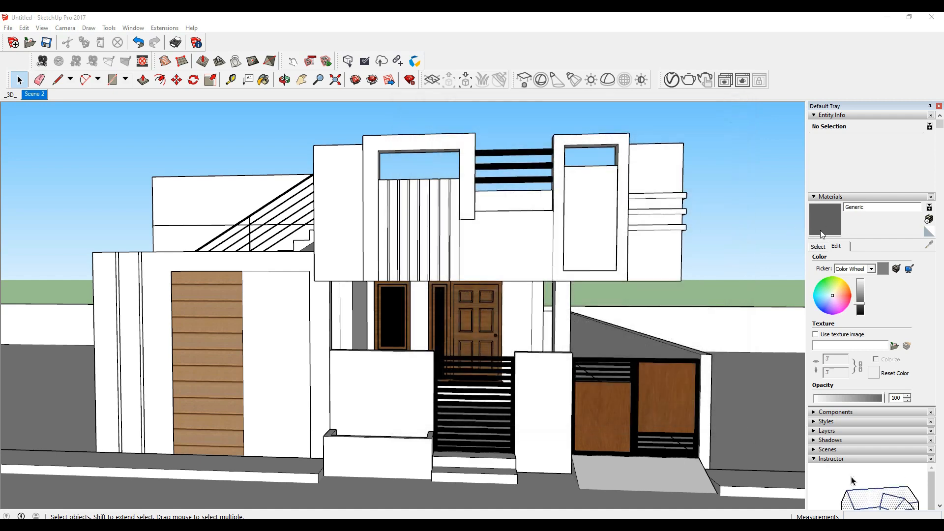
Step: Paint the side block's walls around the cladding panel with the grey Generic material
{"action": "left_click", "coordinate": [830, 226]}
{"action": "scroll", "coordinate": [540, 260], "scroll_direction": "down", "scroll_amount": 3}
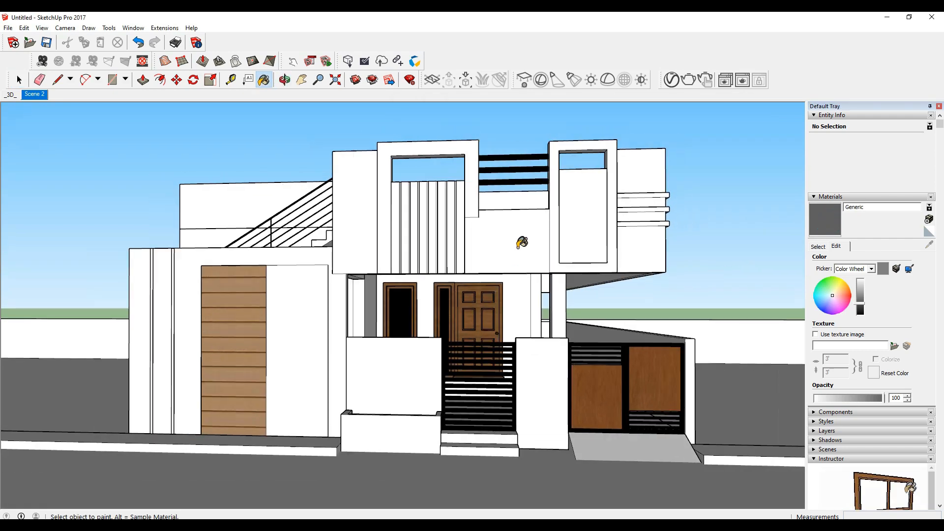
{"action": "scroll", "coordinate": [548, 256], "scroll_direction": "up", "scroll_amount": 5}
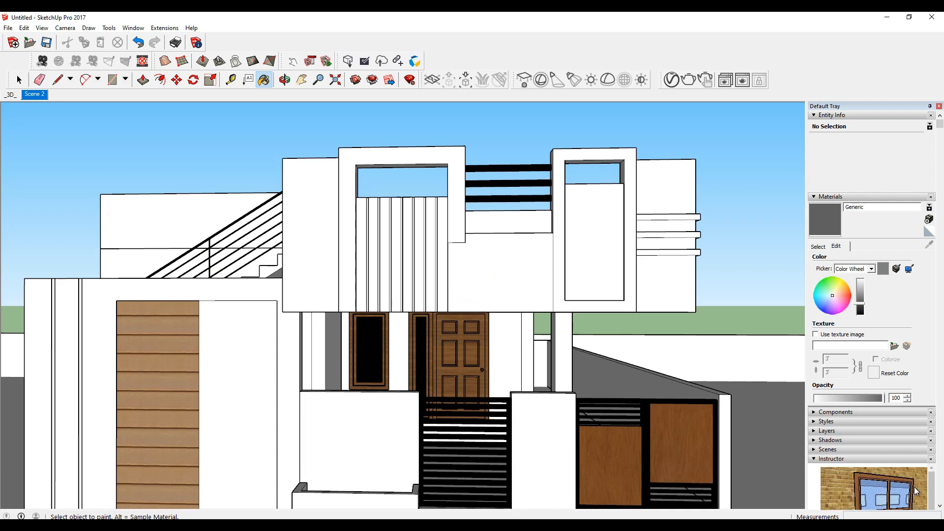
{"action": "scroll", "coordinate": [489, 237], "scroll_direction": "down", "scroll_amount": 2}
{"action": "scroll", "coordinate": [536, 268], "scroll_direction": "up", "scroll_amount": 4}
{"action": "middle_click_drag", "start_coordinate": [536, 268], "coordinate": [532, 276]}
{"action": "scroll", "coordinate": [261, 163], "scroll_direction": "down", "scroll_amount": 5}
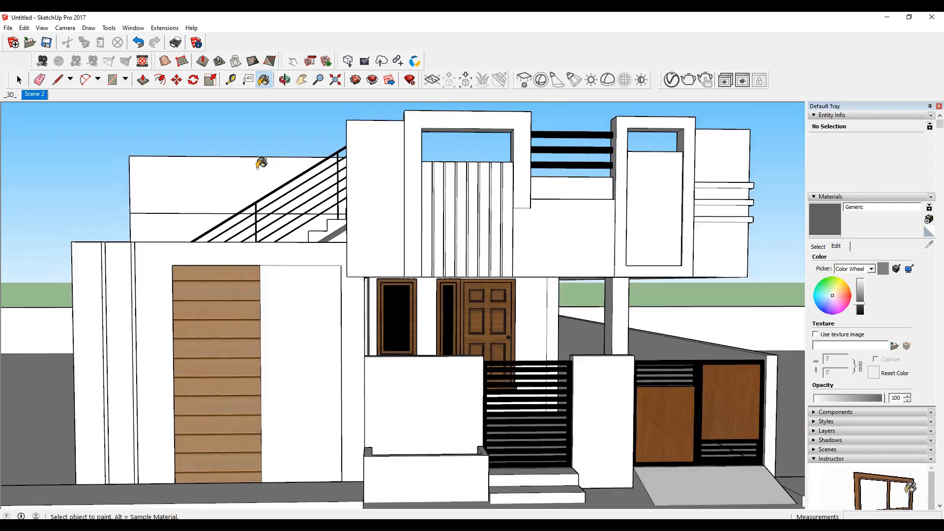
{"action": "scroll", "coordinate": [394, 313], "scroll_direction": "up", "scroll_amount": 3}
{"action": "middle_click_drag", "start_coordinate": [386, 317], "coordinate": [385, 325]}
{"action": "scroll", "coordinate": [386, 324], "scroll_direction": "down", "scroll_amount": 3}
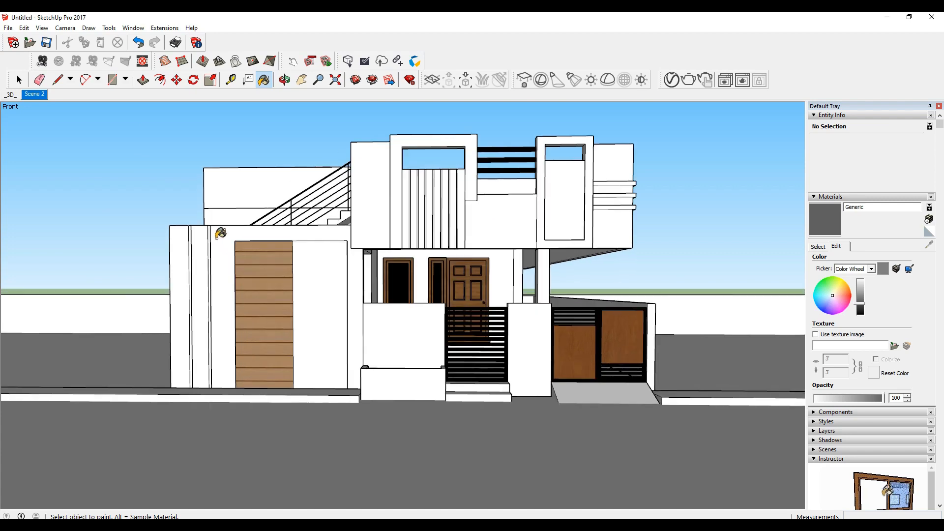
{"action": "left_click", "coordinate": [212, 236]}
{"action": "scroll", "coordinate": [404, 278], "scroll_direction": "up", "scroll_amount": 4}
{"action": "scroll", "coordinate": [493, 184], "scroll_direction": "down", "scroll_amount": 2}
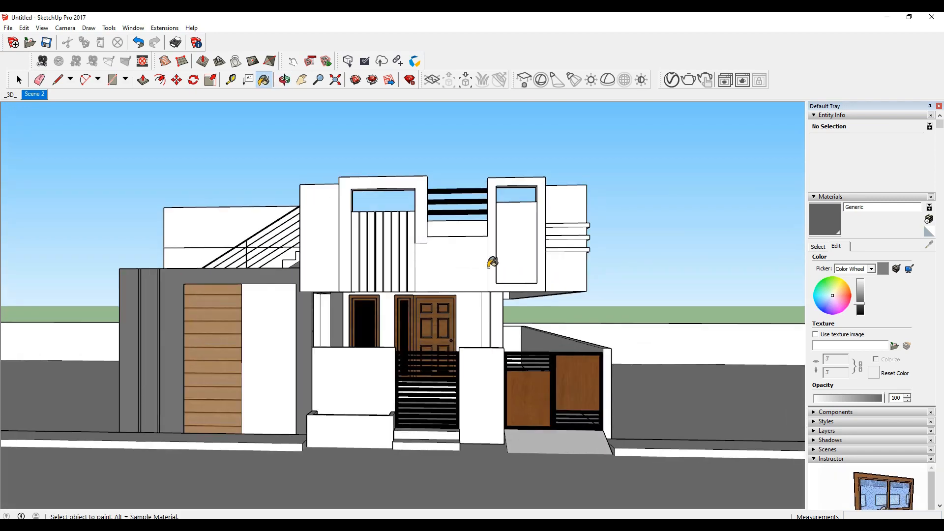
Step: Try the Generic material on the narrower upper-floor frame, undo it, and paint the frame around the vertical slats instead
{"action": "left_click", "coordinate": [492, 276]}
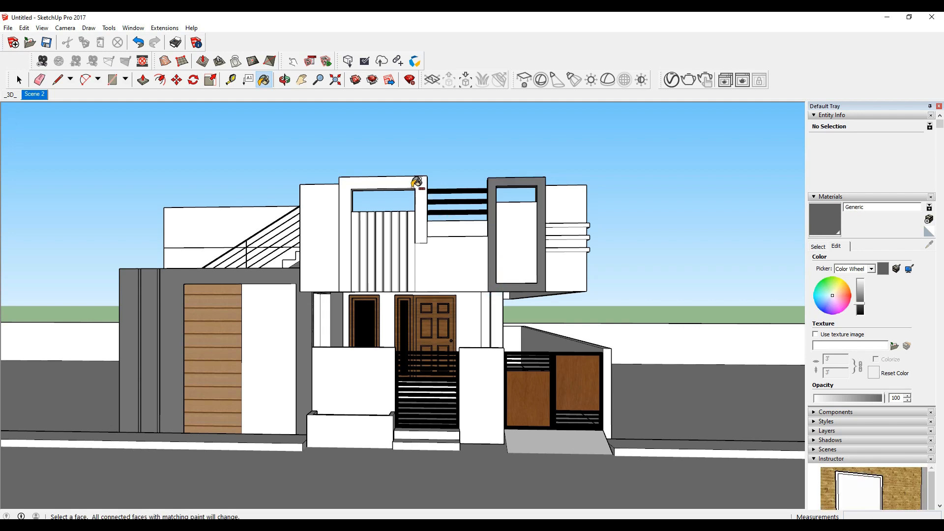
{"action": "key", "text": "ctrl+z"}
{"action": "left_click", "coordinate": [415, 181]}
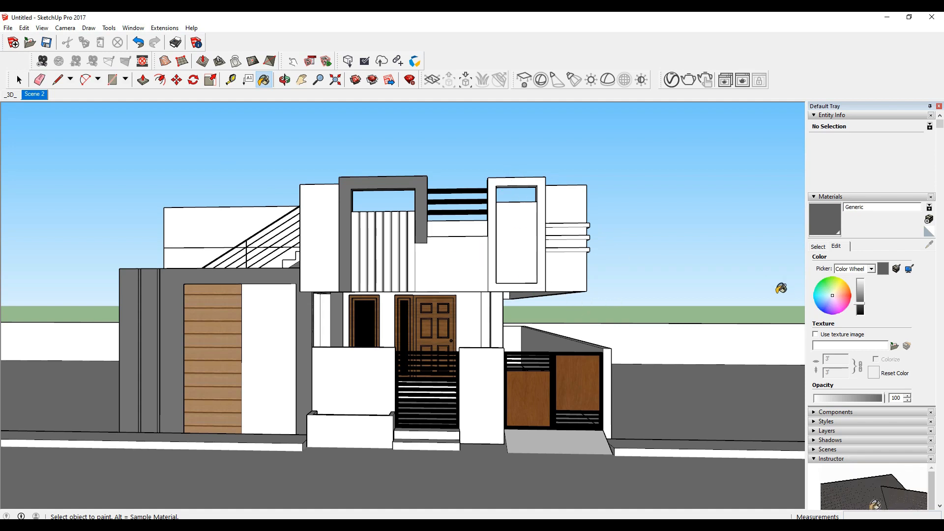
Step: Paint the upper floor's vertical slats with Wood Cherry Original from the Wood materials and return to the Scene 2 view
{"action": "left_click", "coordinate": [818, 247]}
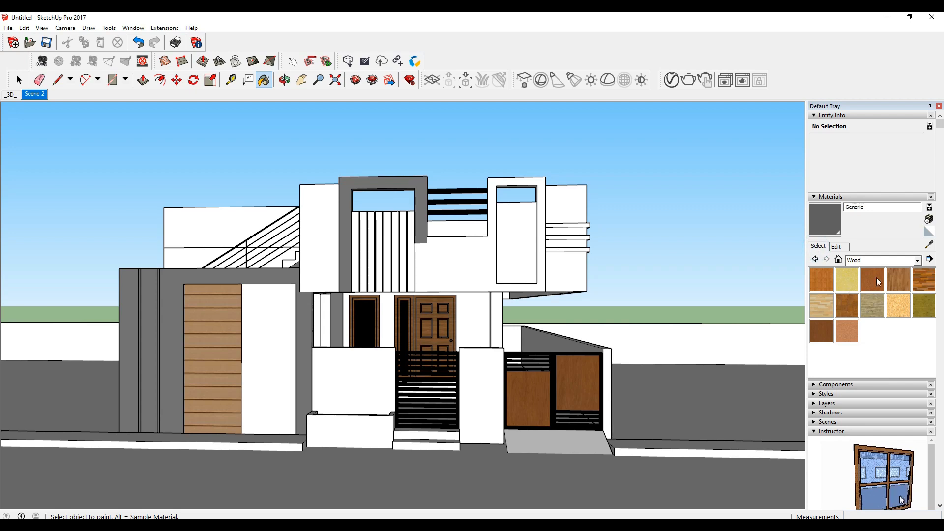
{"action": "left_click", "coordinate": [877, 277]}
{"action": "scroll", "coordinate": [381, 238], "scroll_direction": "up", "scroll_amount": 2}
{"action": "left_click", "coordinate": [383, 245]}
{"action": "middle_click_drag", "start_coordinate": [460, 281], "coordinate": [479, 282]}
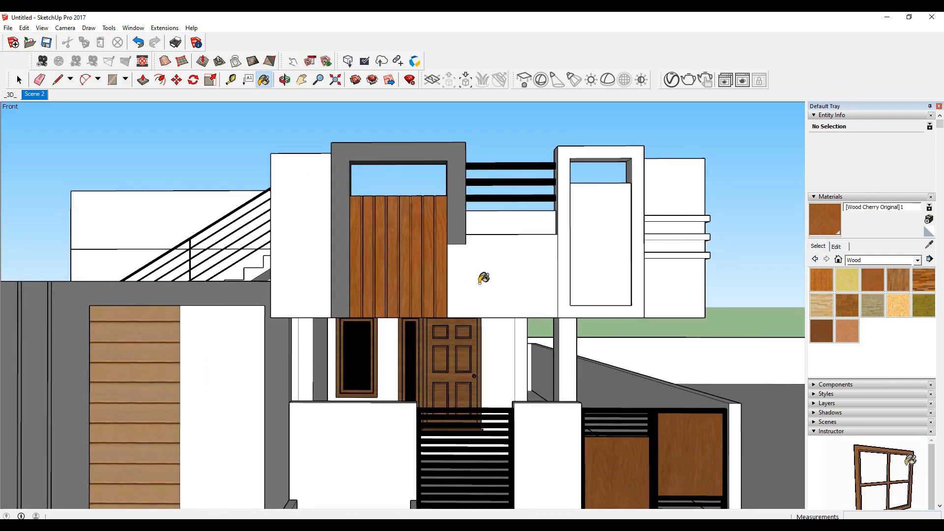
{"action": "scroll", "coordinate": [311, 199], "scroll_direction": "down", "scroll_amount": 3}
{"action": "left_click", "coordinate": [35, 94]}
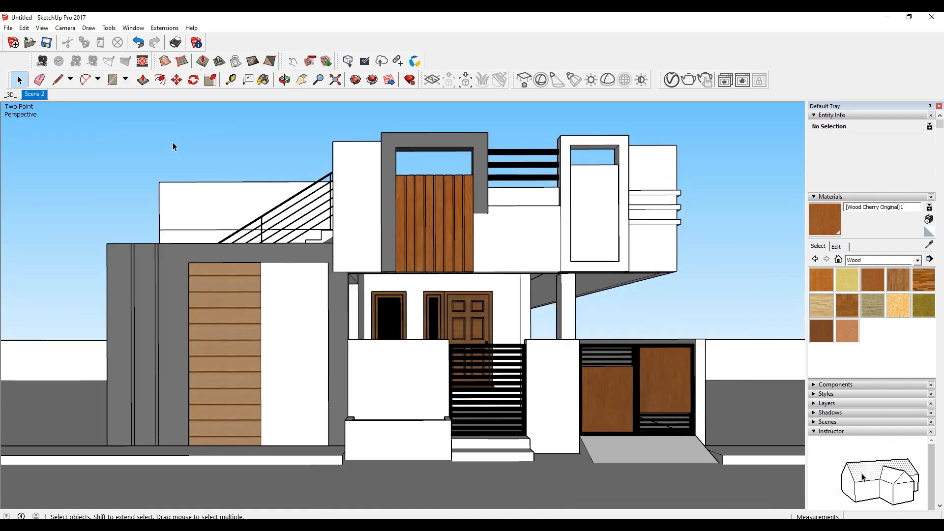
{"action": "left_click", "coordinate": [231, 144]}
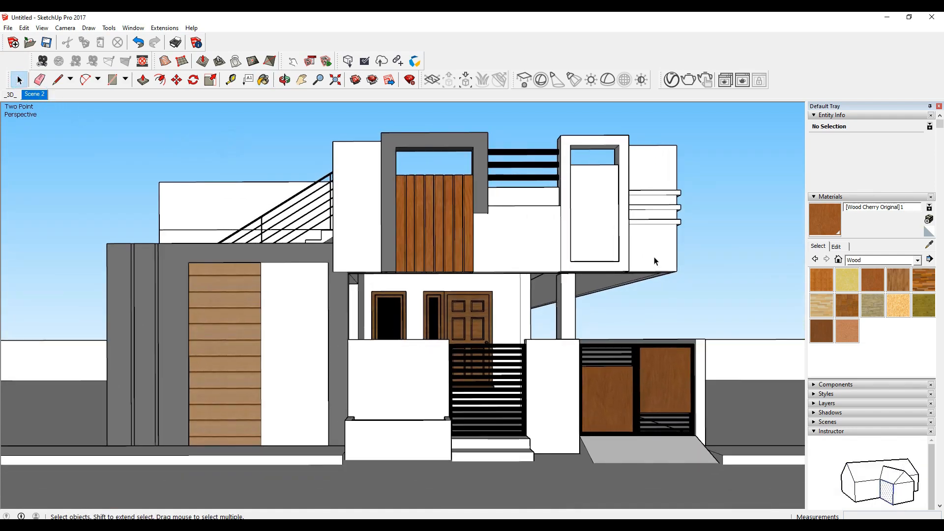
Step: Create a new Generic V-Ray material and set its diffuse color to dark brown, RGB 88, 74, 69
{"action": "left_click", "coordinate": [671, 79]}
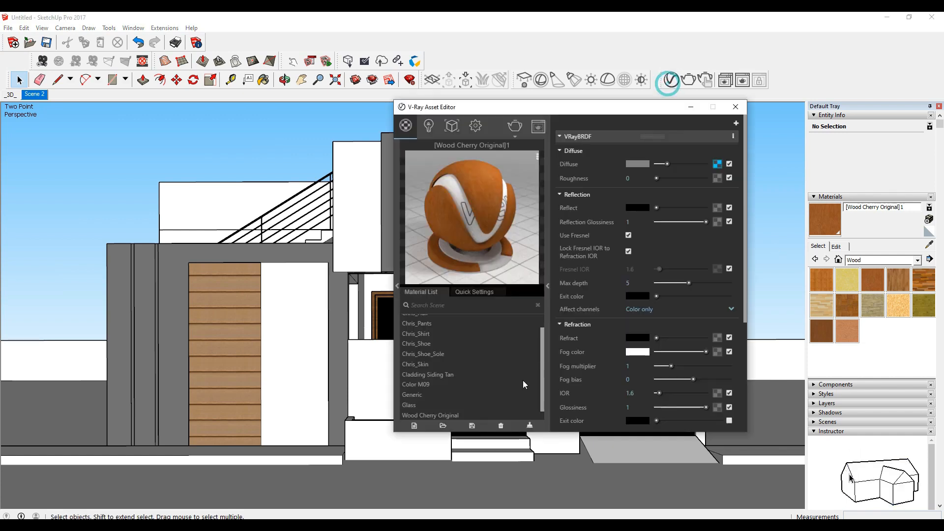
{"action": "left_click", "coordinate": [414, 426]}
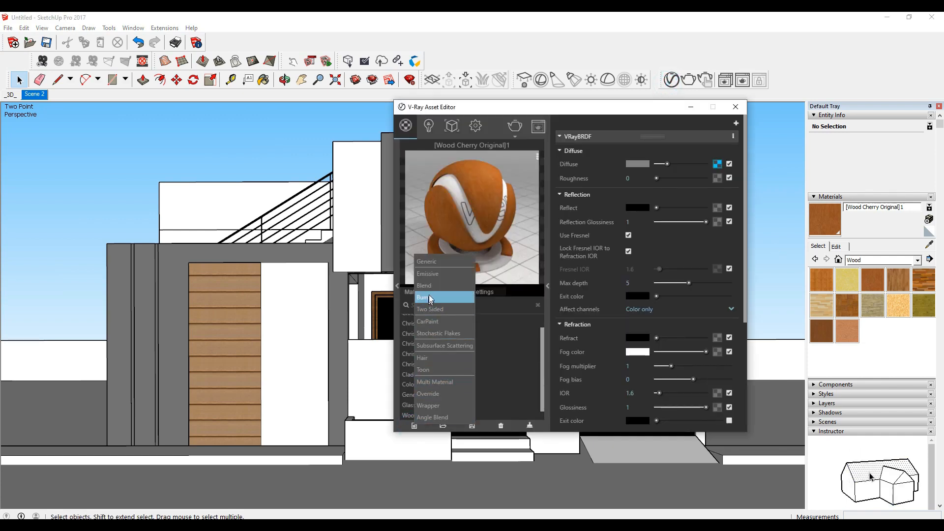
{"action": "left_click", "coordinate": [426, 262]}
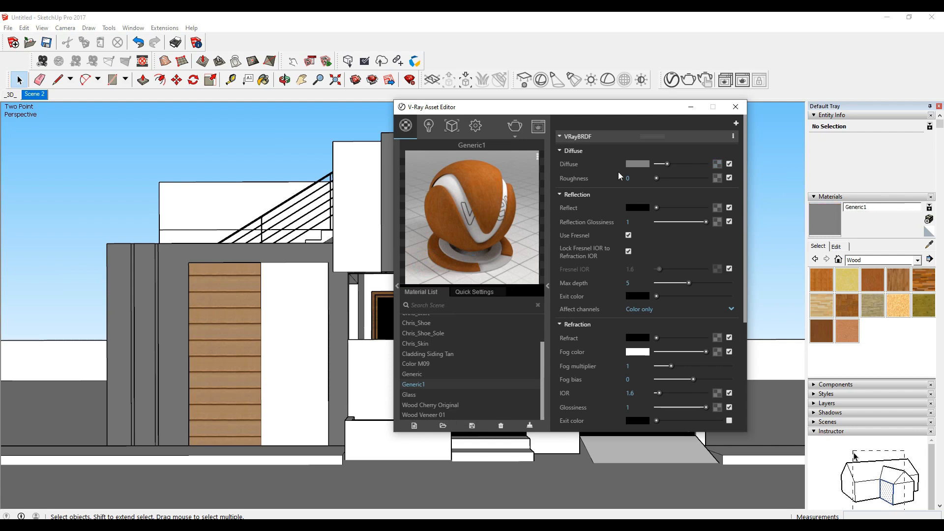
{"action": "left_click", "coordinate": [637, 163]}
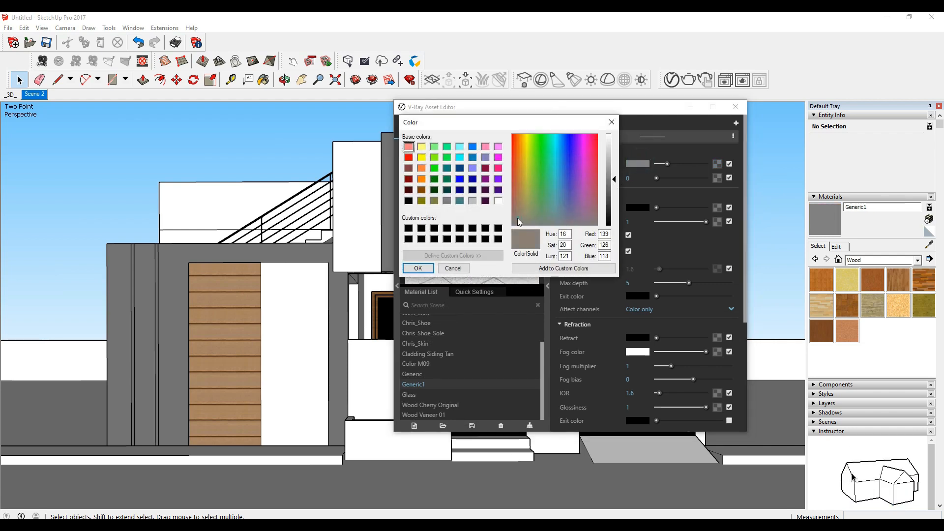
{"action": "left_click", "coordinate": [610, 198]}
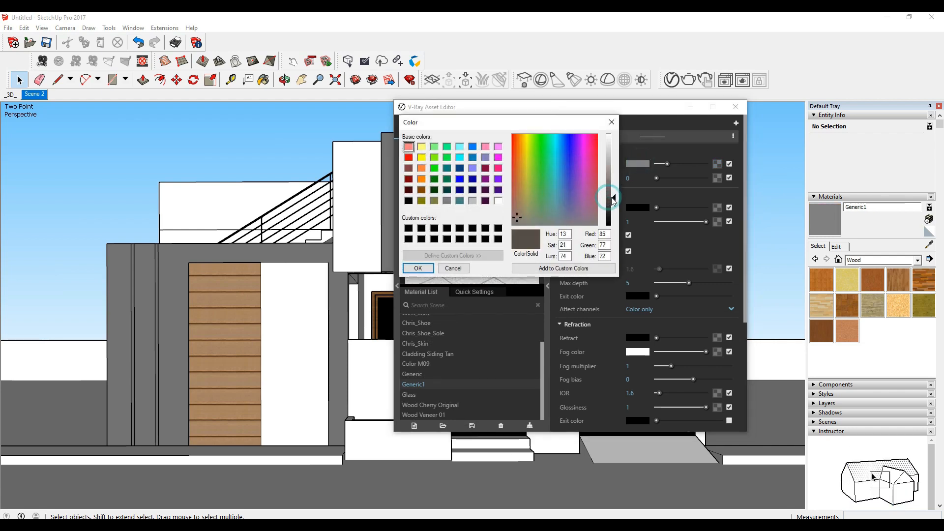
{"action": "left_click", "coordinate": [520, 216]}
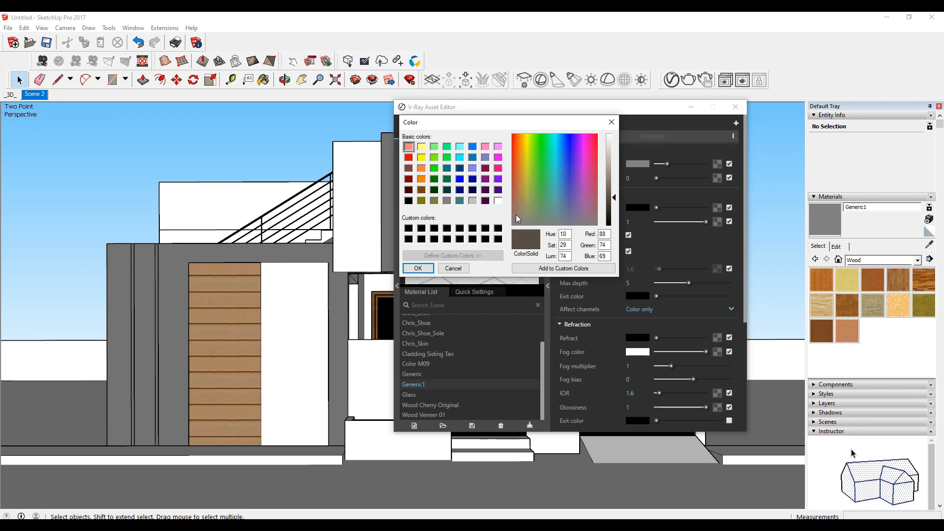
{"action": "left_click", "coordinate": [426, 266]}
{"action": "left_click", "coordinate": [734, 107]}
Step: Paint the upper floor's outer walls on both ends and the pillar below them with the dark brown Generic1 material
{"action": "key", "text": "b"}
{"action": "left_click", "coordinate": [653, 169]}
{"action": "left_click", "coordinate": [350, 168]}
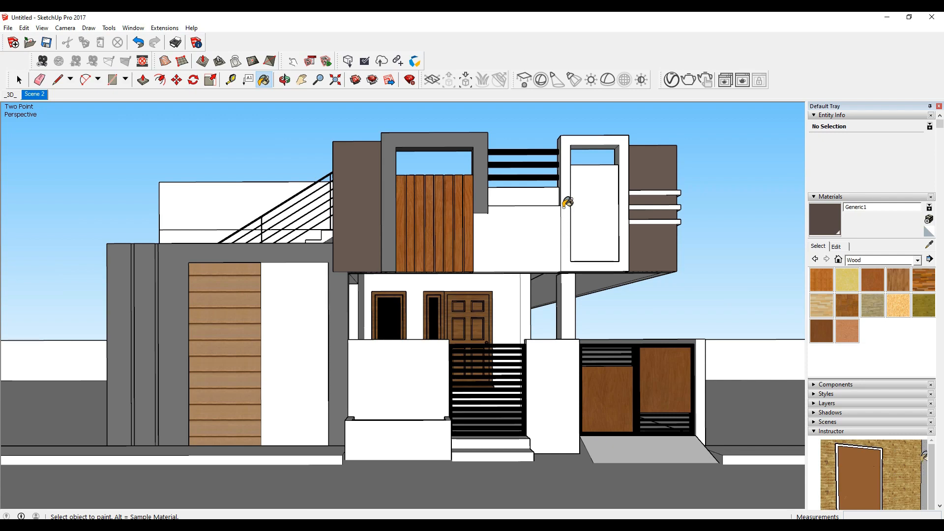
{"action": "left_click", "coordinate": [563, 285]}
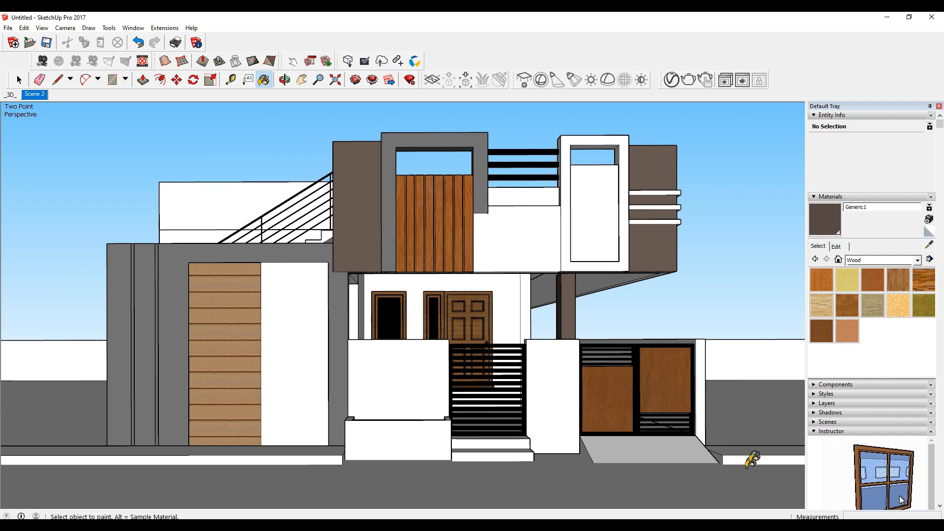
Step: Try the dark brown Generic1 material on the side block's grey walls and undo the paint
{"action": "left_click", "coordinate": [180, 256]}
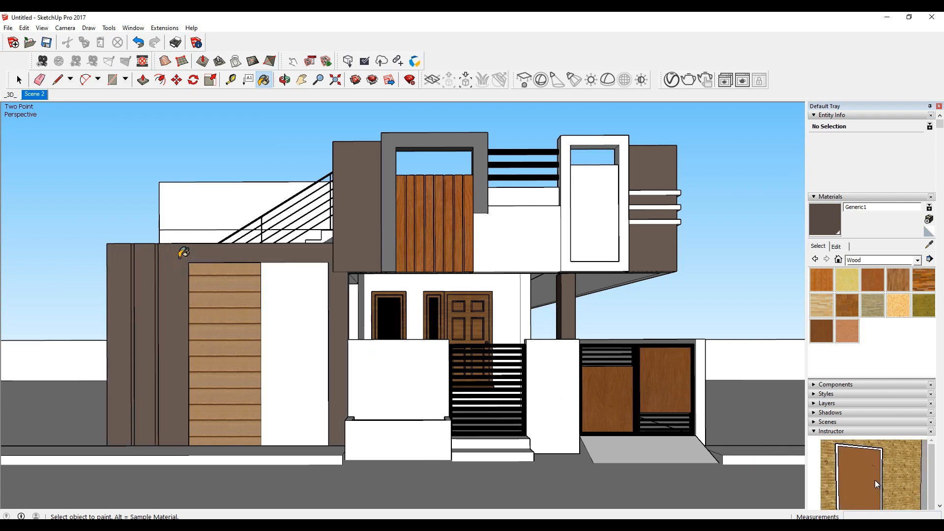
{"action": "key", "text": "ctrl+z"}
{"action": "left_click", "coordinate": [19, 80]}
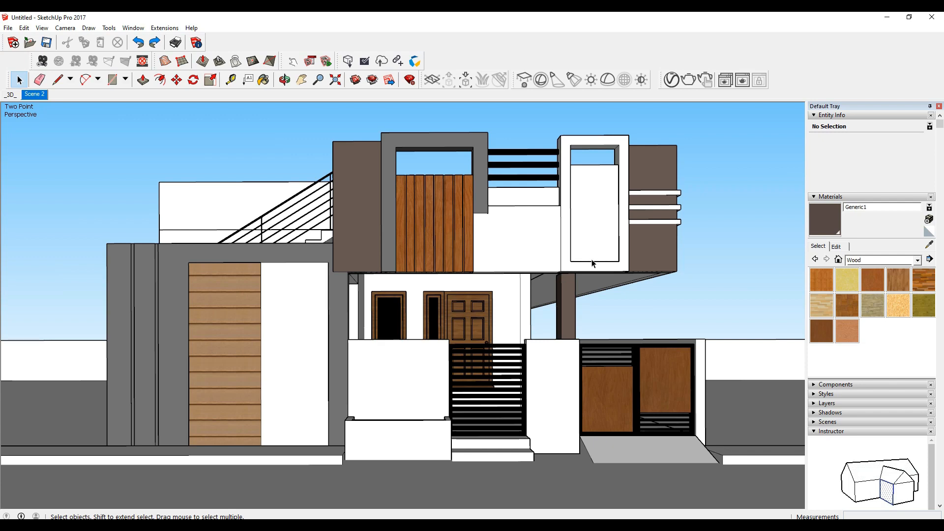
Step: Create another Generic V-Ray material and set its diffuse color to light orange, RGB 217, 156, 89
{"action": "left_click", "coordinate": [670, 80]}
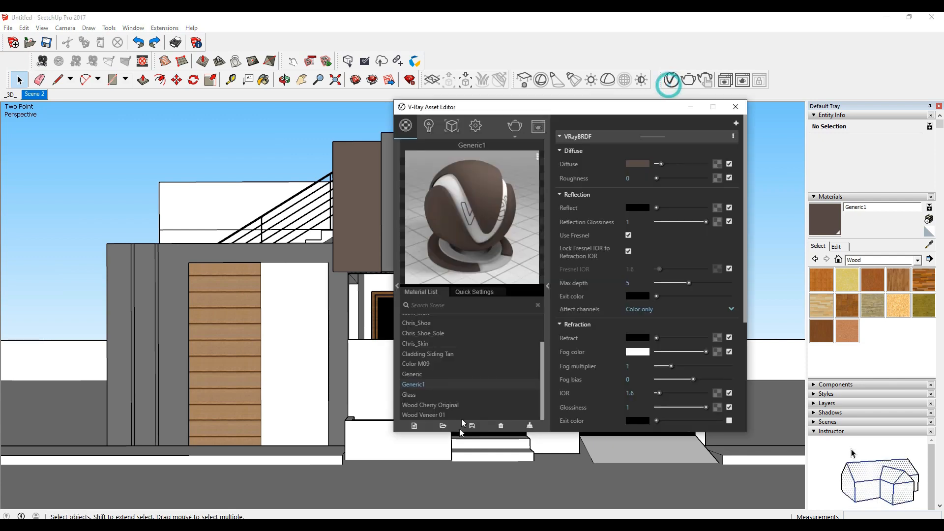
{"action": "left_click", "coordinate": [414, 425]}
{"action": "left_click", "coordinate": [449, 291]}
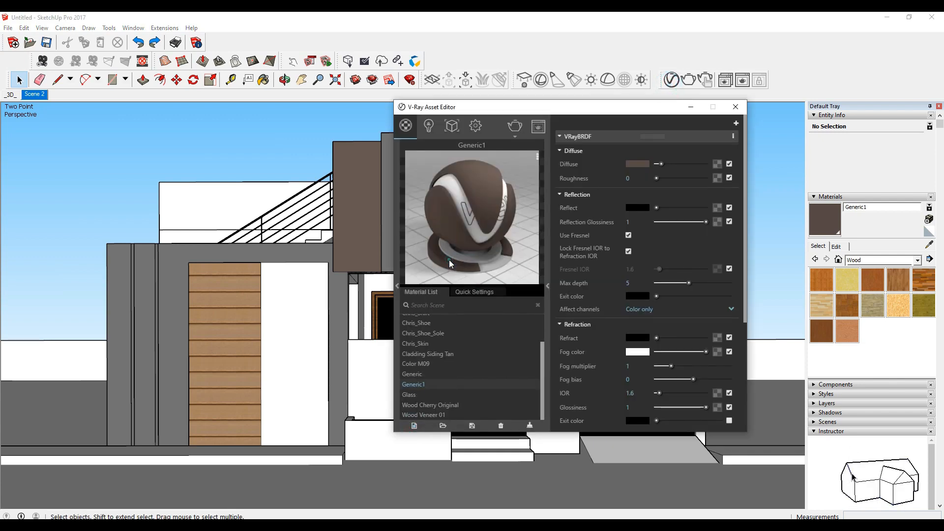
{"action": "left_click", "coordinate": [639, 165]}
{"action": "left_click", "coordinate": [520, 168]}
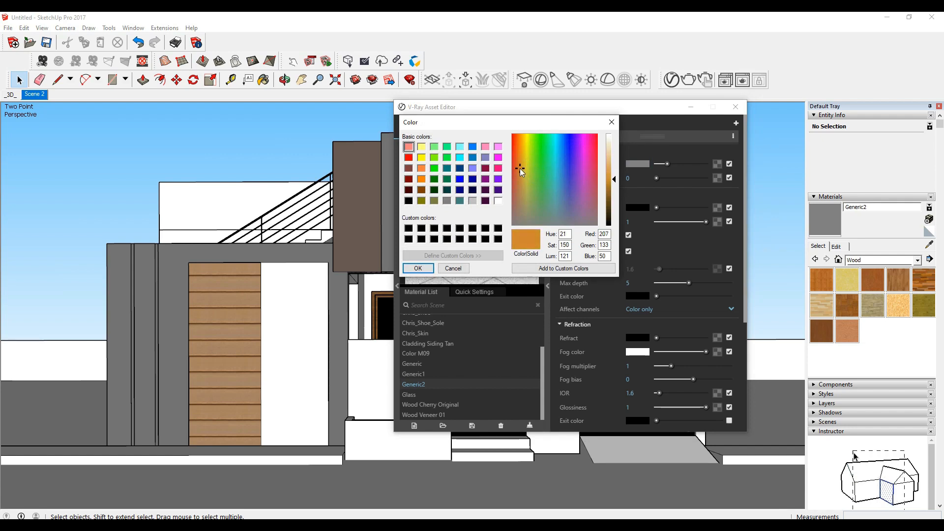
{"action": "left_click_drag", "start_coordinate": [613, 179], "coordinate": [613, 172]}
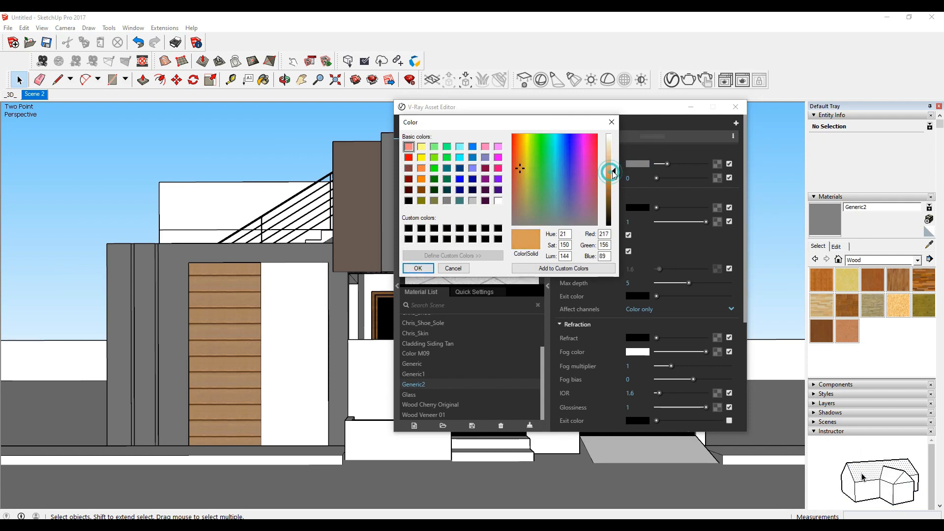
{"action": "left_click", "coordinate": [417, 268]}
{"action": "left_click", "coordinate": [735, 106]}
Step: Paint the narrower upper-floor frame and the panel inside it with the orange Generic2 material
{"action": "left_click", "coordinate": [830, 232]}
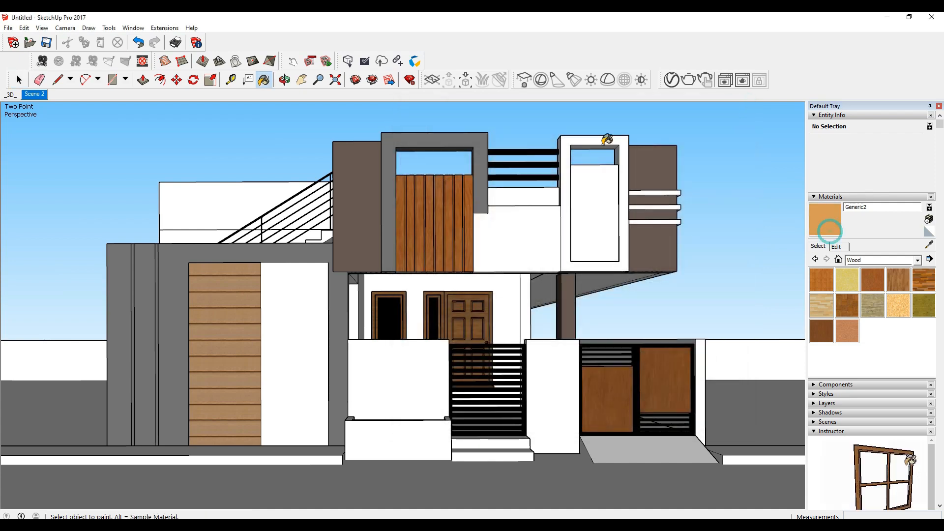
{"action": "left_click", "coordinate": [606, 140]}
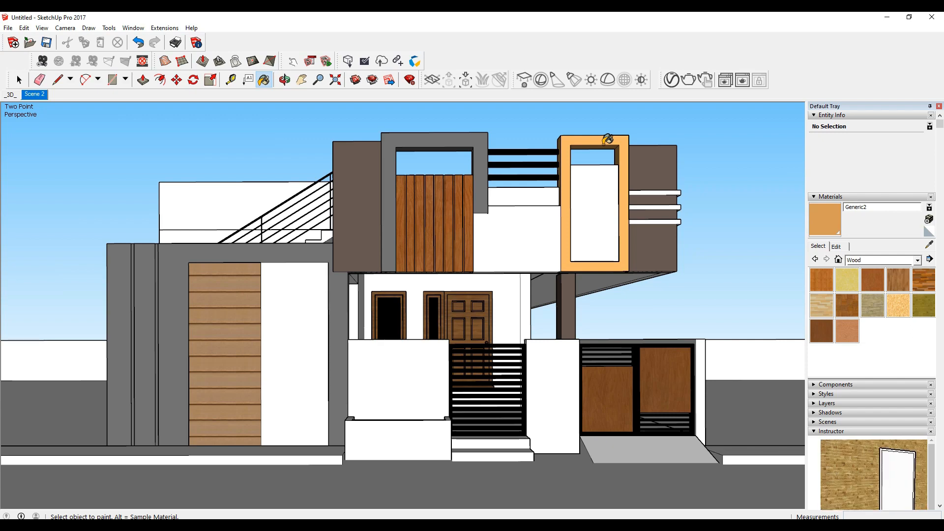
{"action": "left_click", "coordinate": [590, 198]}
Step: Sample the grey Generic material from the wider upper-floor frame and repaint the narrower frame with it
{"action": "left_click", "coordinate": [928, 244]}
{"action": "left_click", "coordinate": [429, 143]}
{"action": "left_click", "coordinate": [592, 142]}
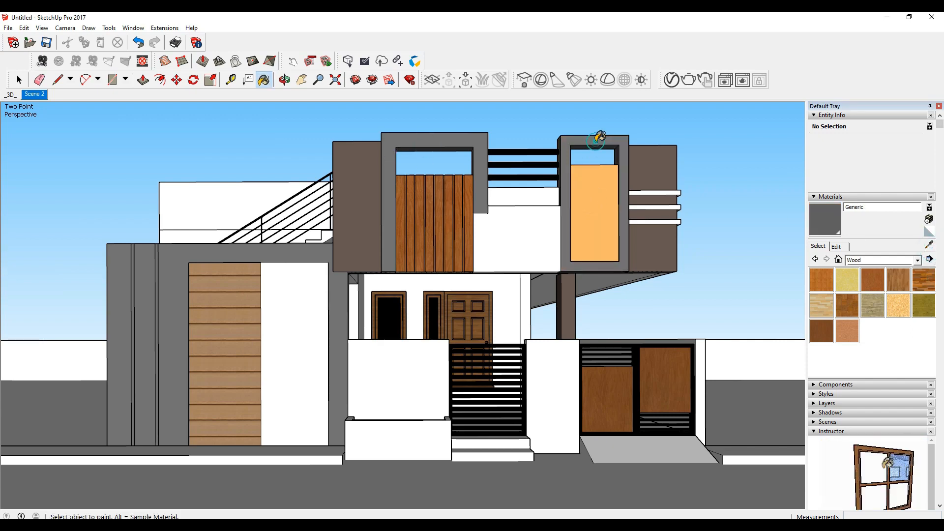
Step: Sample the orange Generic2 material from the upper panel and paint the side block's white panel beside the cladding
{"action": "left_click", "coordinate": [929, 244]}
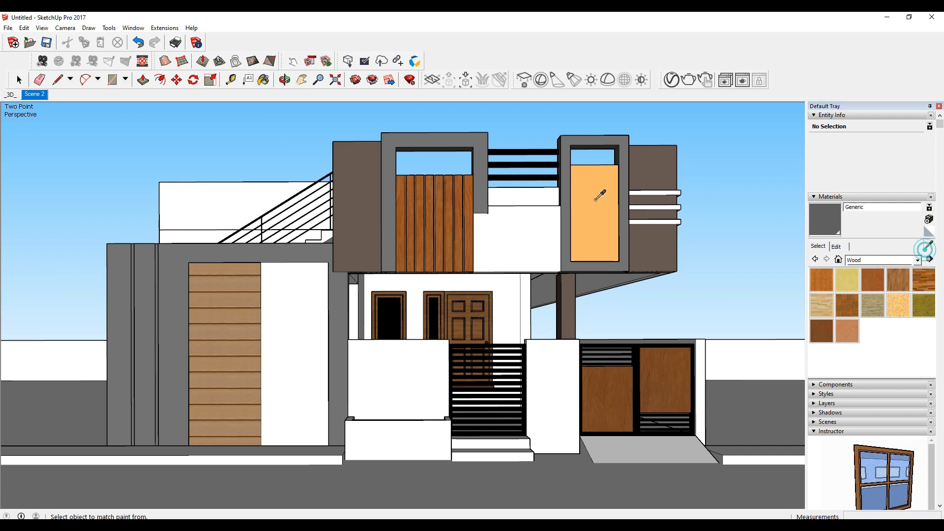
{"action": "left_click", "coordinate": [596, 197]}
{"action": "left_click", "coordinate": [304, 309]}
{"action": "key", "text": "space"}
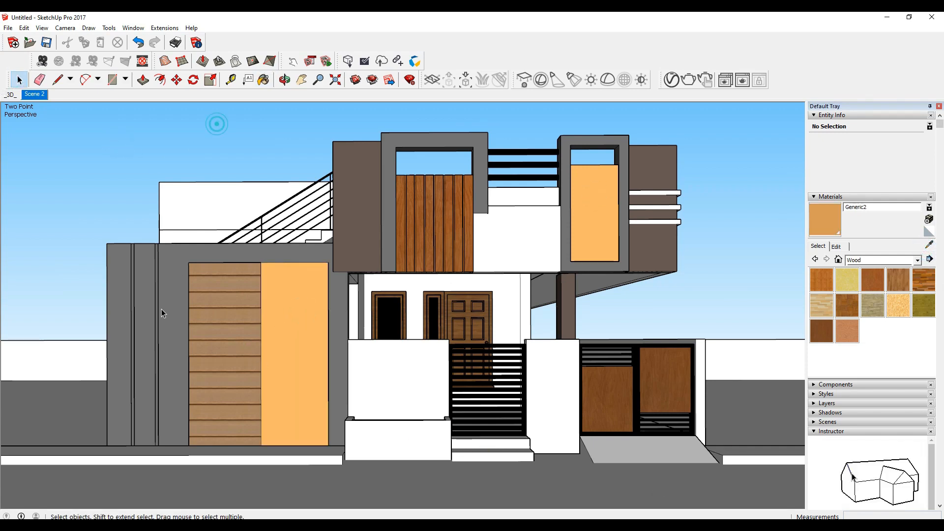
Step: Paint the side block's two narrow vertical grooves with black Color M09 from the Colors materials and return to the Scene 2 view
{"action": "double_click", "coordinate": [162, 313]}
{"action": "scroll", "coordinate": [146, 268], "scroll_direction": "up", "scroll_amount": 5}
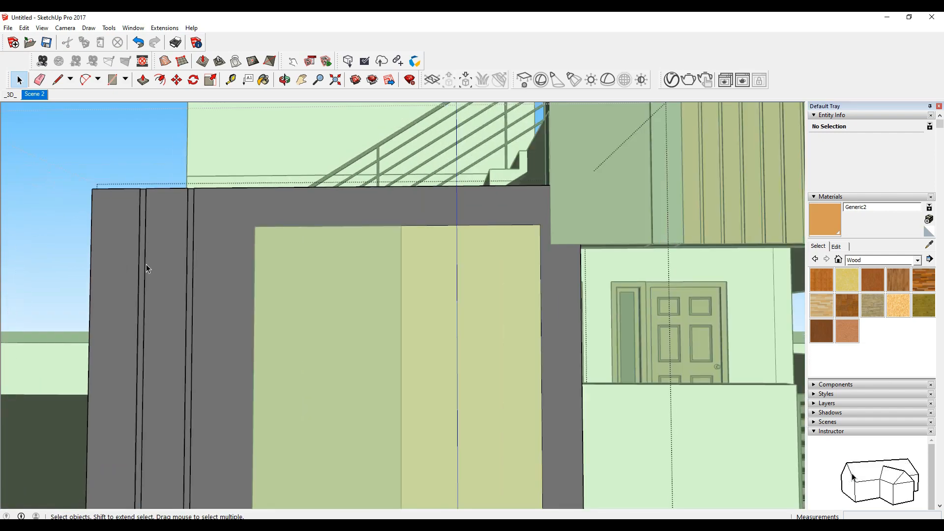
{"action": "scroll", "coordinate": [146, 264], "scroll_direction": "up", "scroll_amount": 3}
{"action": "double_click", "coordinate": [146, 231]}
{"action": "left_click", "coordinate": [138, 236]}
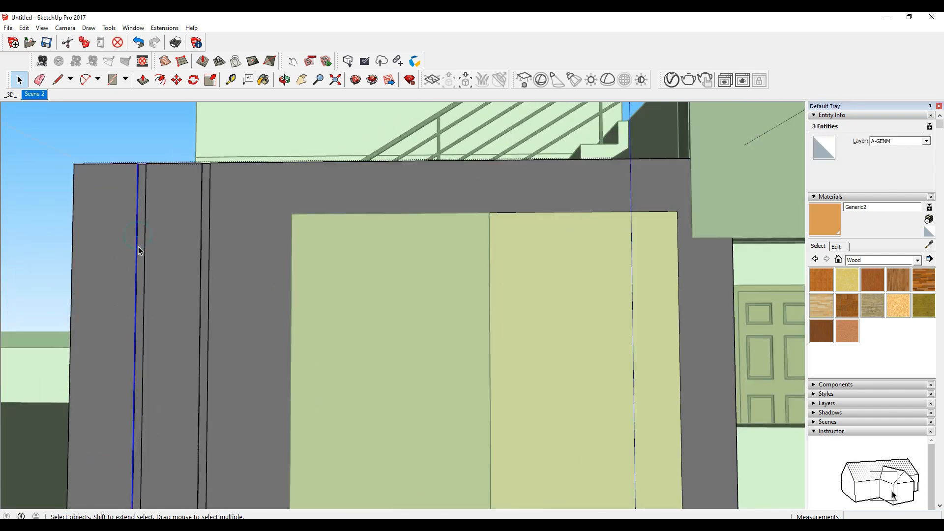
{"action": "left_click", "coordinate": [141, 250]}
{"action": "left_click", "coordinate": [856, 260]}
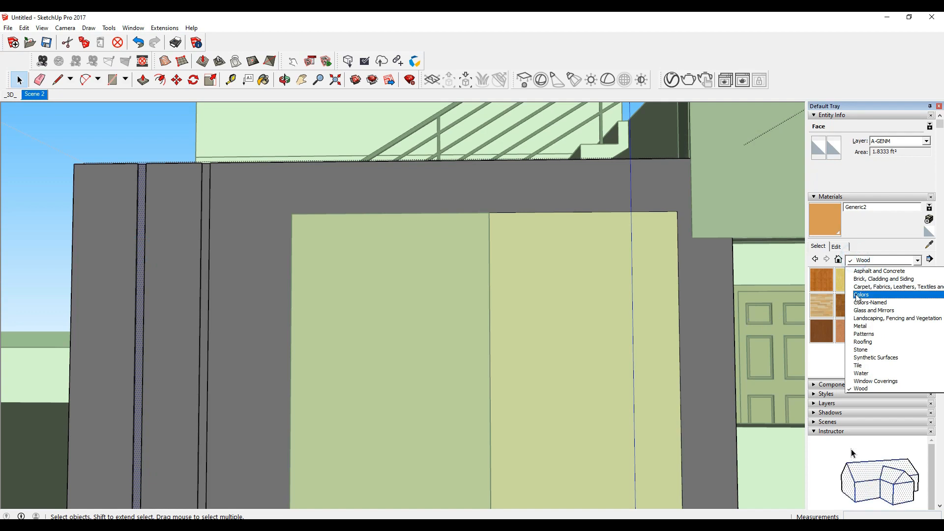
{"action": "left_click", "coordinate": [857, 295]}
{"action": "scroll", "coordinate": [859, 332], "scroll_direction": "down", "scroll_amount": 10}
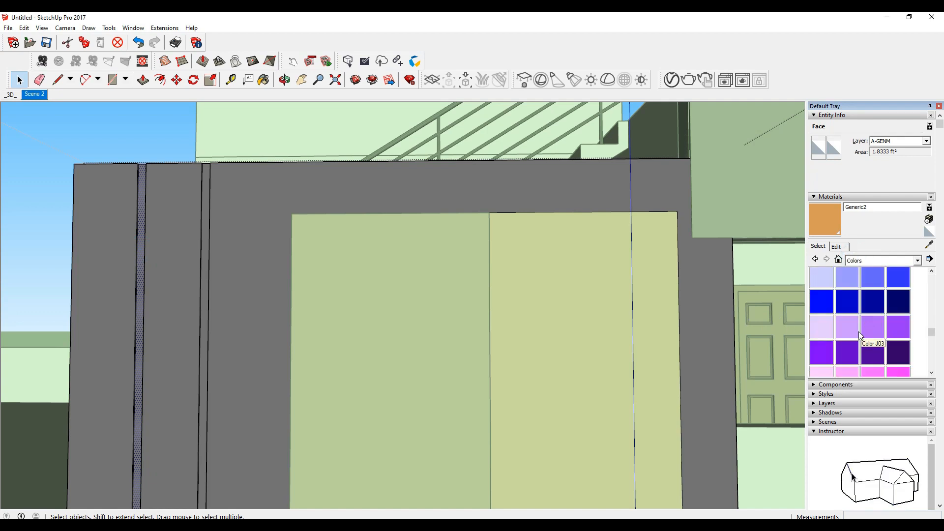
{"action": "scroll", "coordinate": [859, 335], "scroll_direction": "down", "scroll_amount": 5}
{"action": "left_click", "coordinate": [846, 354]}
{"action": "left_click", "coordinate": [140, 190]}
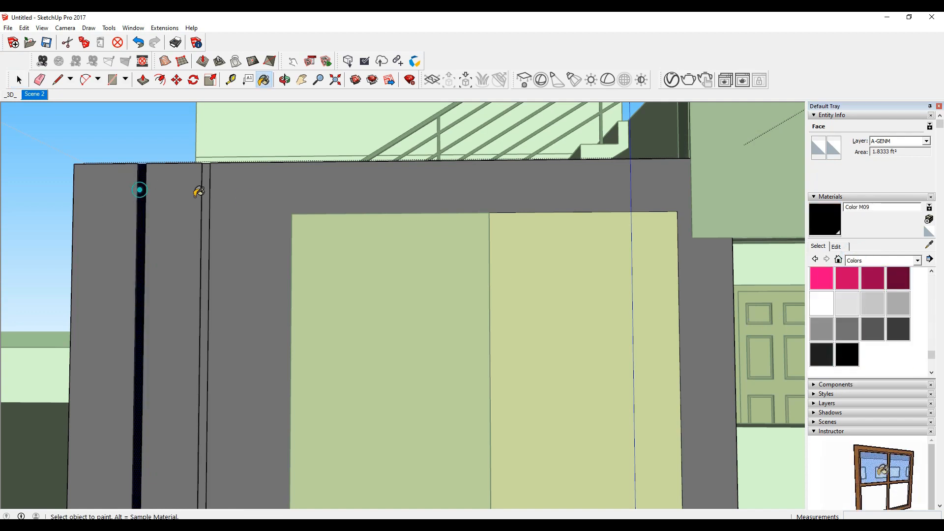
{"action": "left_click", "coordinate": [206, 222]}
{"action": "left_click", "coordinate": [31, 96]}
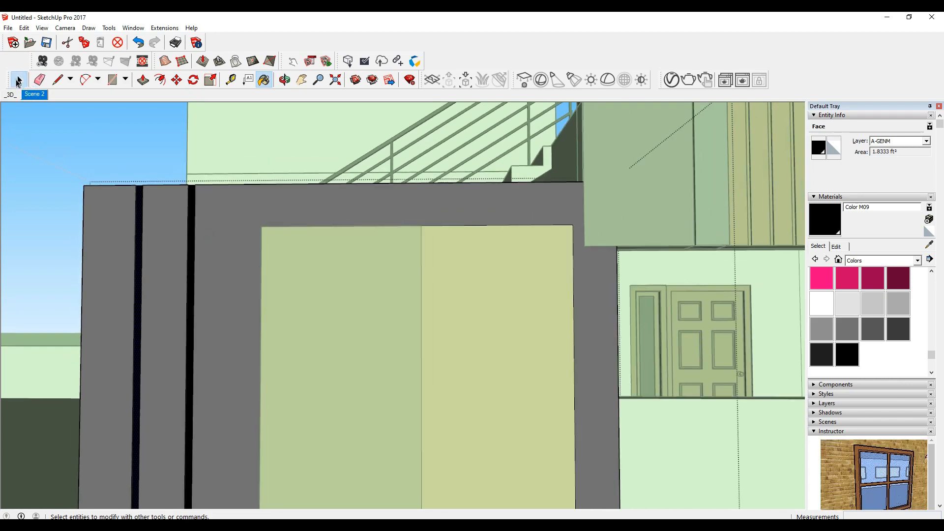
{"action": "key", "text": "space"}
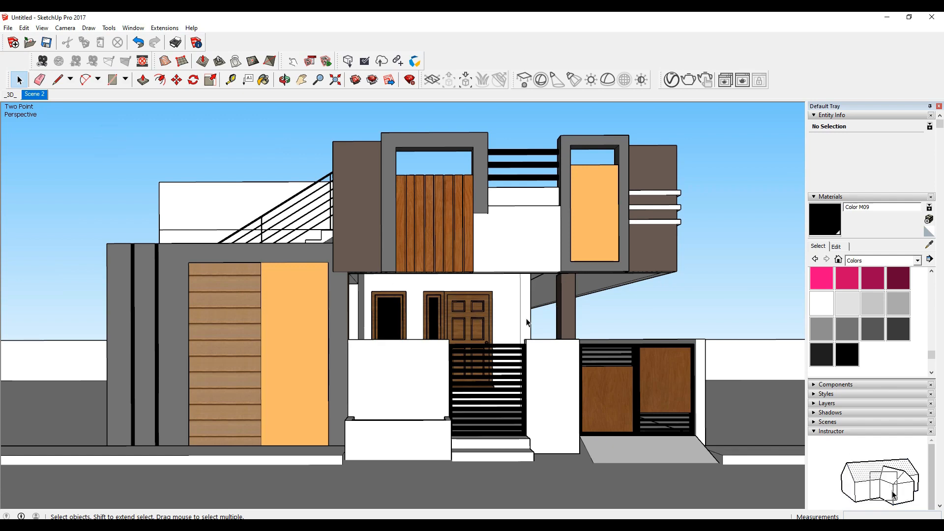
Step: Add a new Generic material in the V-Ray Asset Editor
{"action": "left_click", "coordinate": [671, 79]}
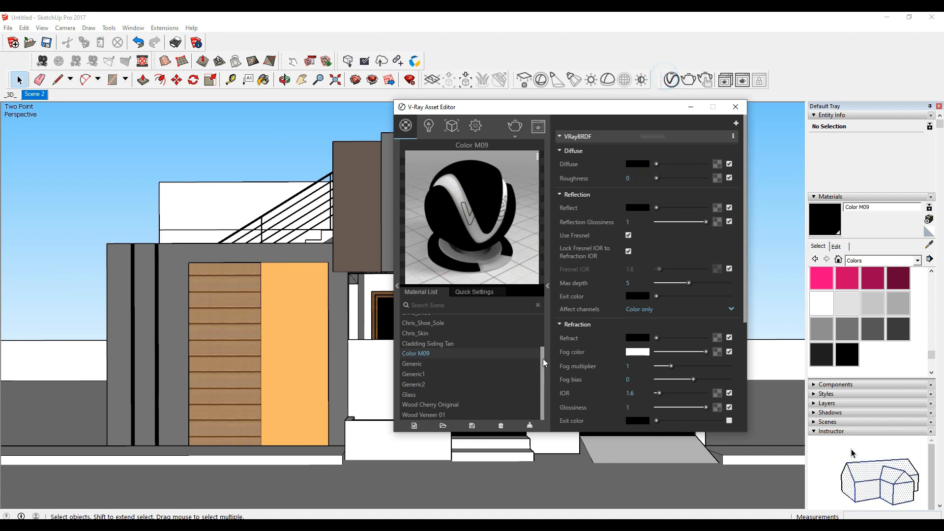
{"action": "left_click", "coordinate": [422, 422]}
{"action": "left_click", "coordinate": [436, 260]}
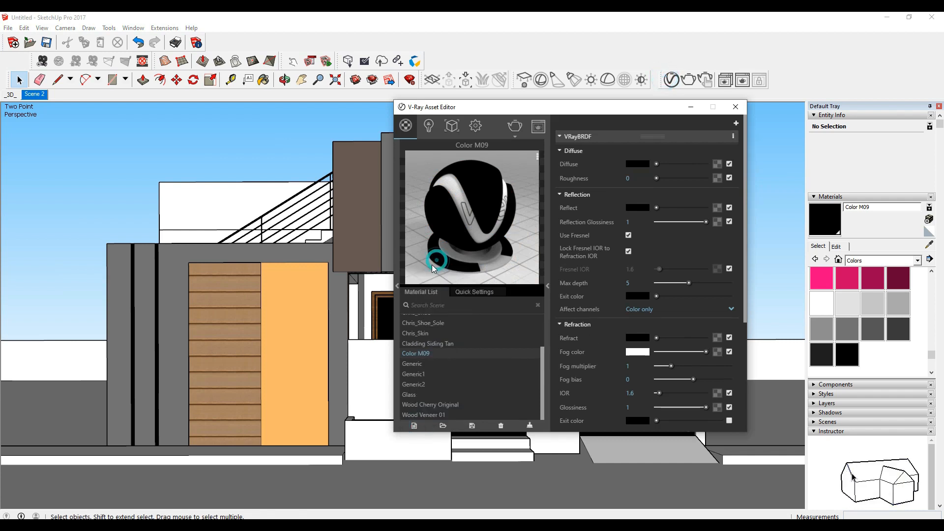
Step: Assign a Bitmap texture to the new material's diffuse and load BlackMountainAlpine_Ledgestone_LG from the textures folder
{"action": "left_click", "coordinate": [716, 164]}
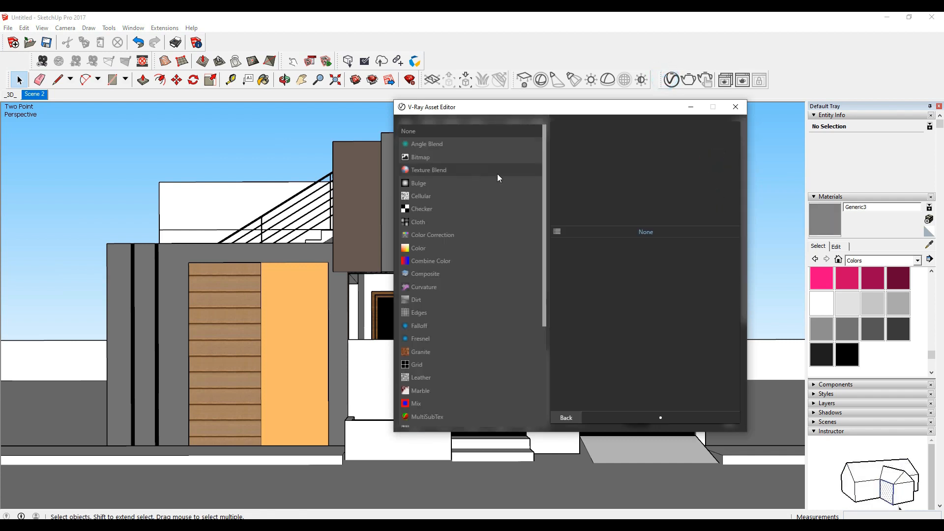
{"action": "left_click", "coordinate": [464, 161]}
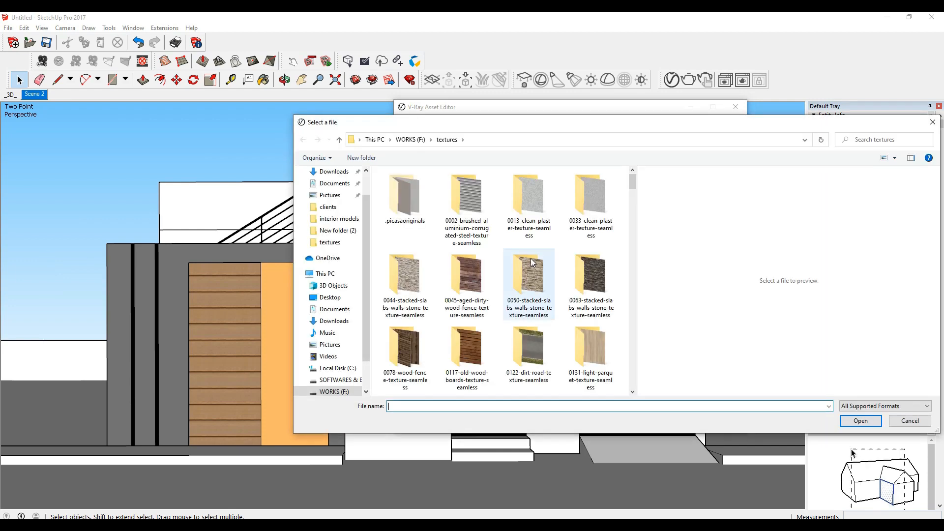
{"action": "scroll", "coordinate": [511, 290], "scroll_direction": "down", "scroll_amount": 10}
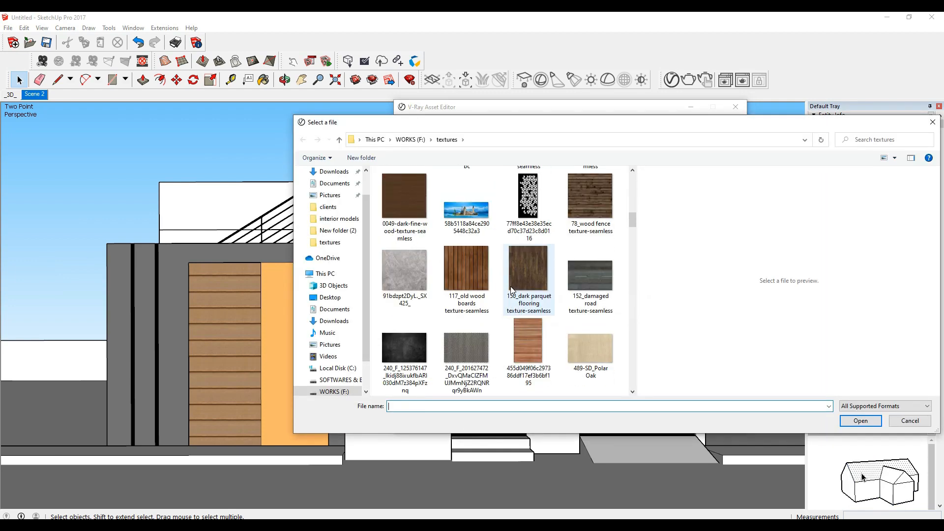
{"action": "scroll", "coordinate": [403, 315], "scroll_direction": "down", "scroll_amount": 4}
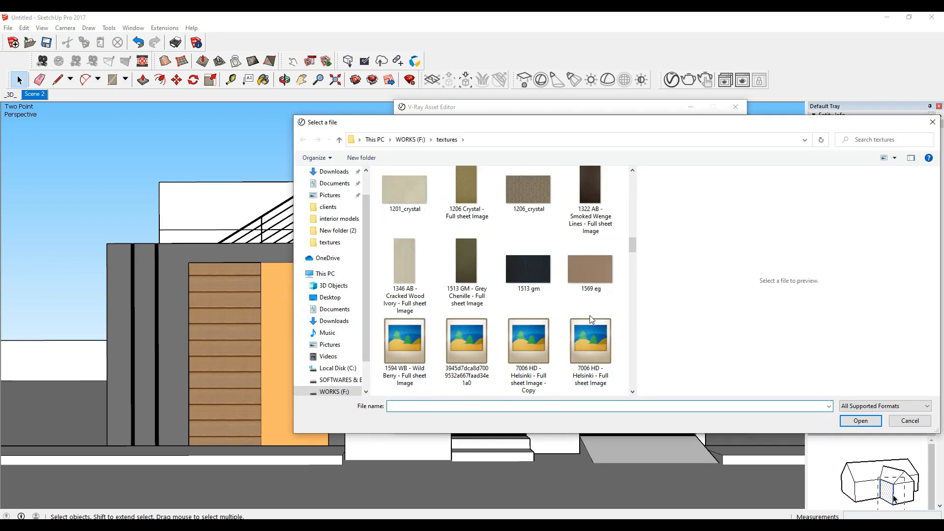
{"action": "scroll", "coordinate": [403, 366], "scroll_direction": "down", "scroll_amount": 4}
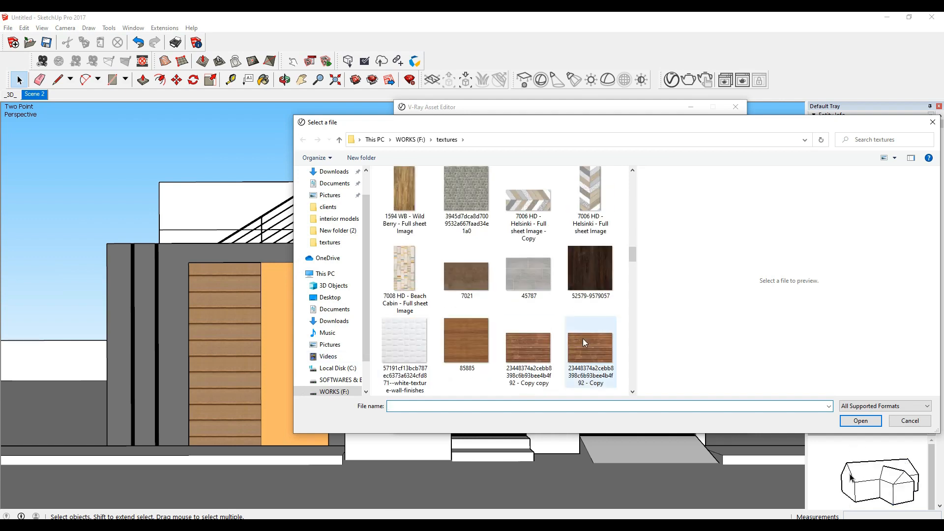
{"action": "scroll", "coordinate": [432, 373], "scroll_direction": "down", "scroll_amount": 2}
{"action": "scroll", "coordinate": [565, 327], "scroll_direction": "down", "scroll_amount": 2}
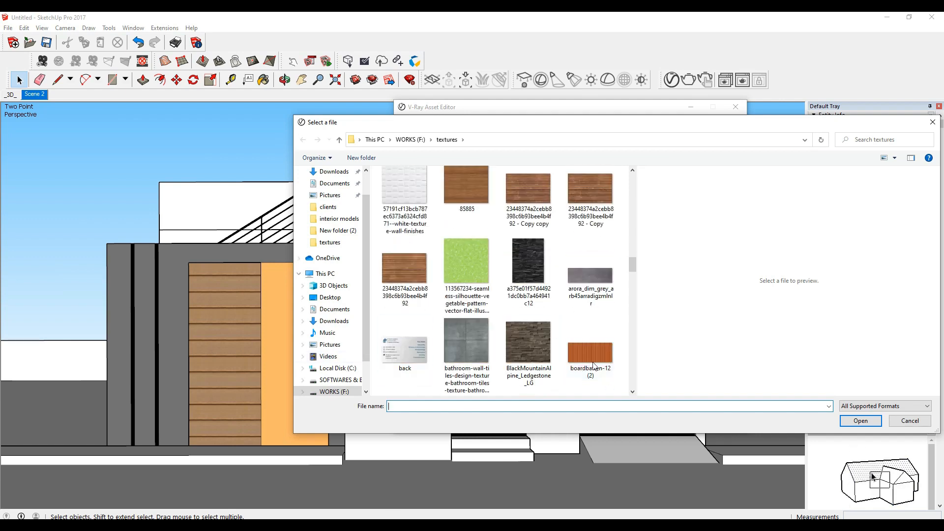
{"action": "left_click", "coordinate": [538, 337]}
{"action": "left_click", "coordinate": [860, 421]}
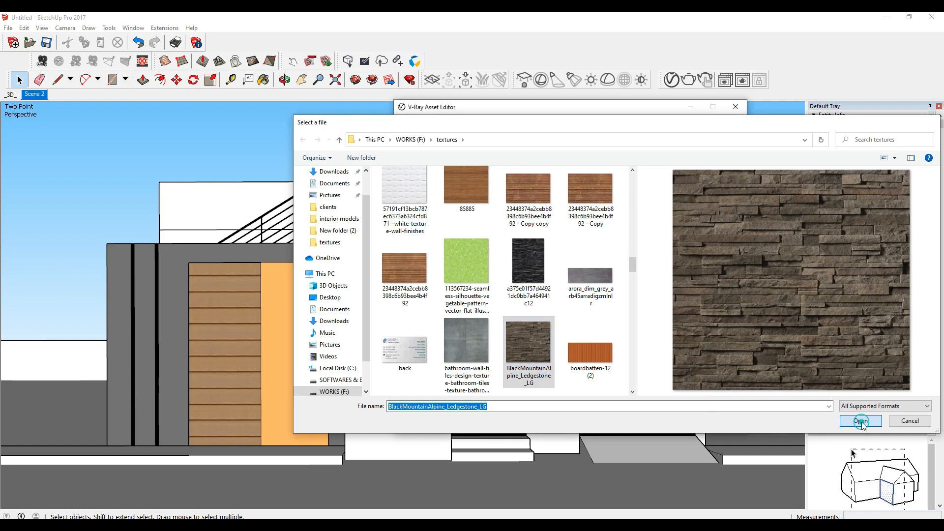
Step: Set the Generic3 stone texture size to 4' and paint the strip below the upper balcony railing with it
{"action": "left_click", "coordinate": [566, 418]}
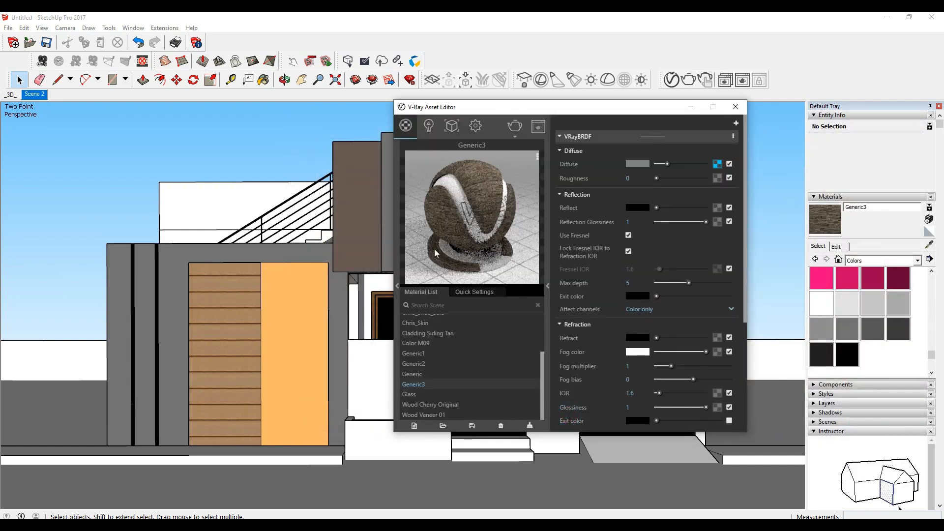
{"action": "left_click", "coordinate": [842, 246]}
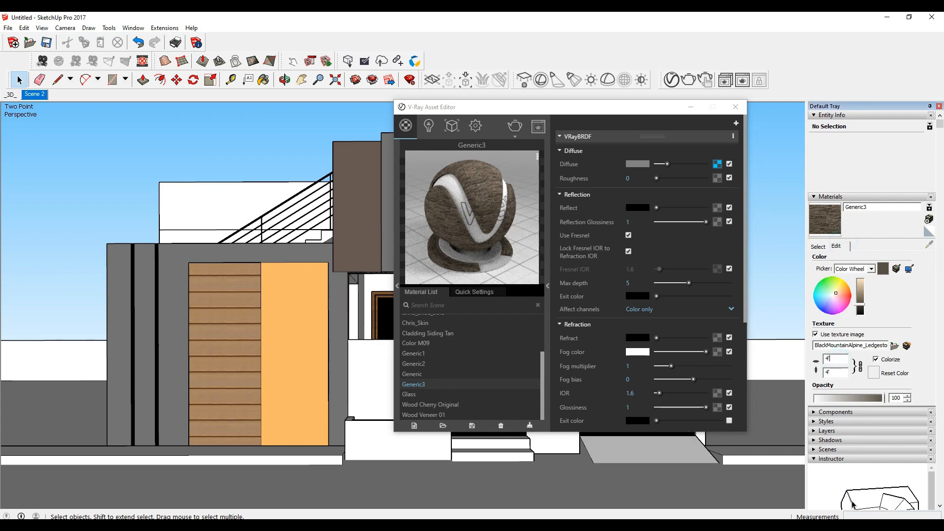
{"action": "left_click", "coordinate": [736, 106]}
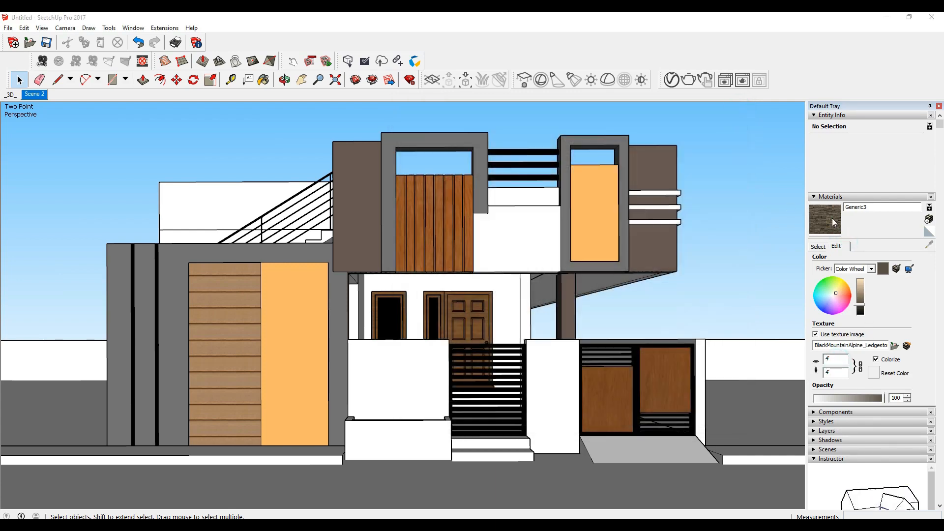
{"action": "left_click", "coordinate": [825, 219]}
{"action": "left_click", "coordinate": [542, 199]}
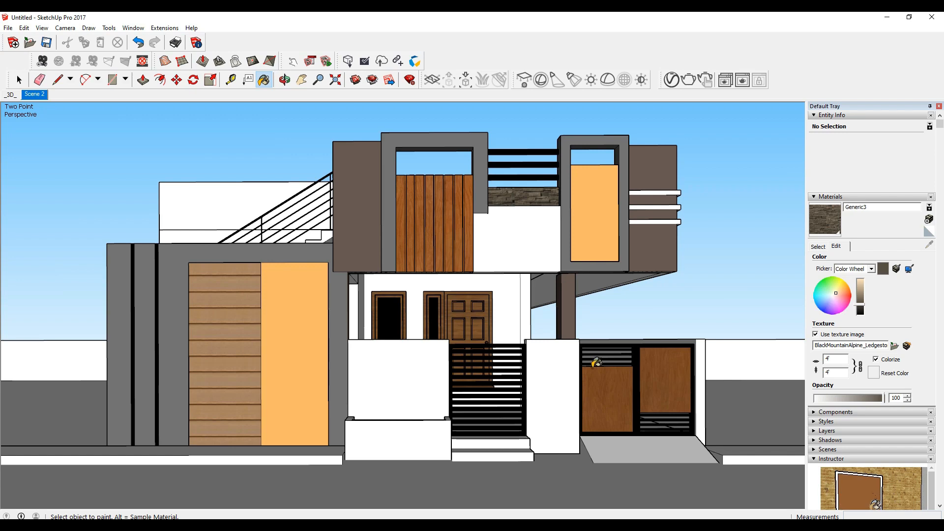
{"action": "left_click", "coordinate": [19, 80]}
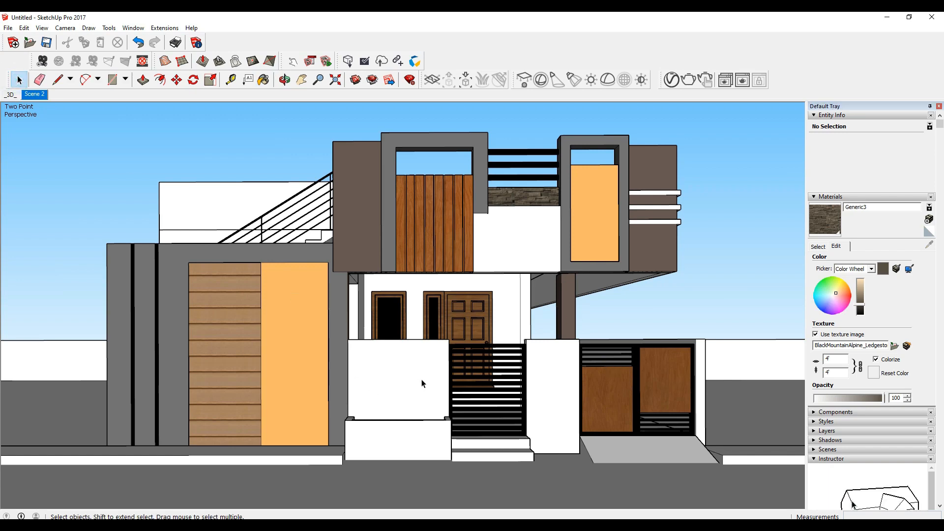
Step: Paint the front face of the pillar between the two gates with the Generic3 stone material, editing inside its group
{"action": "double_click", "coordinate": [551, 398]}
{"action": "left_click", "coordinate": [541, 388]}
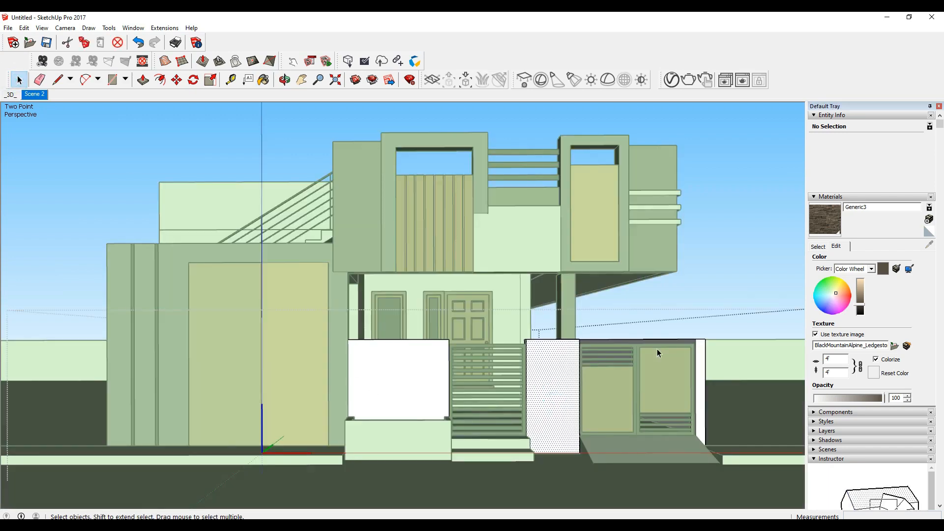
{"action": "left_click", "coordinate": [820, 225]}
{"action": "left_click", "coordinate": [550, 359]}
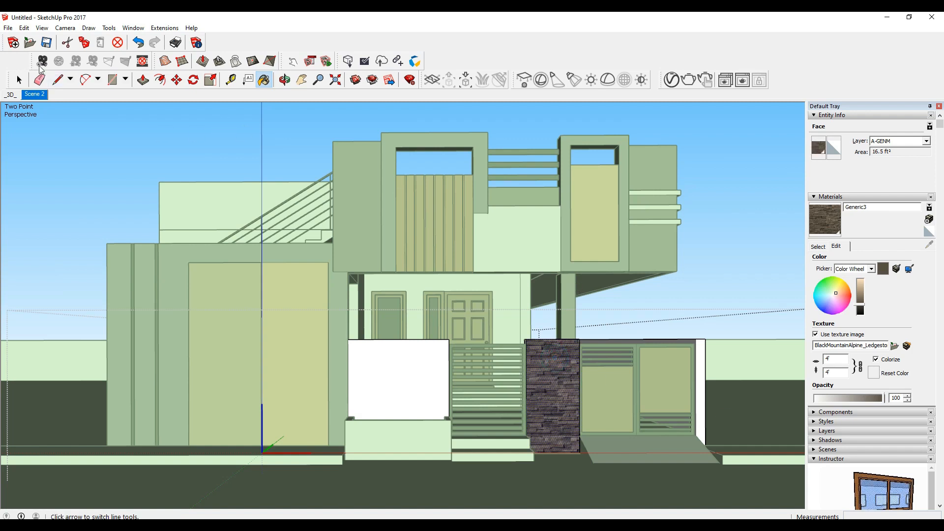
{"action": "left_click", "coordinate": [19, 80]}
{"action": "left_click", "coordinate": [249, 172]}
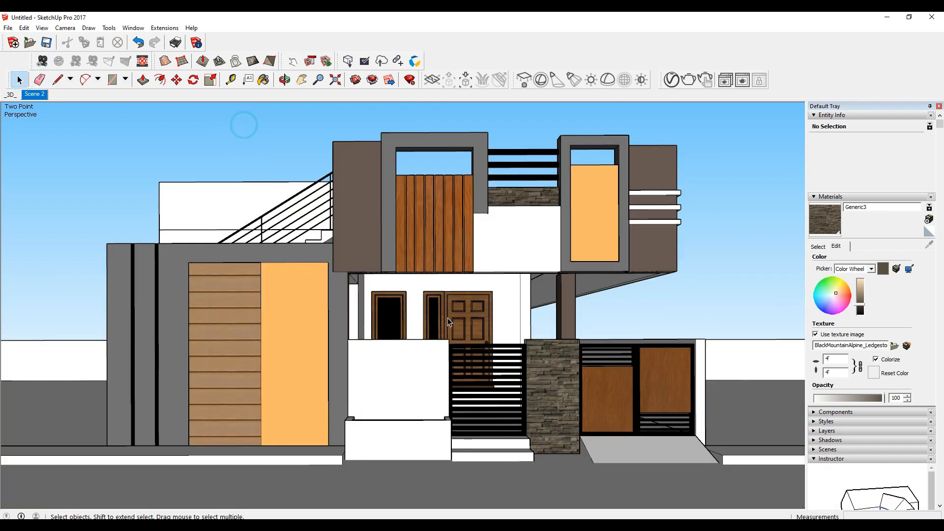
Step: Import the SketchUp model "plant oo" from the sketchup\interior models folder on the WORKS (F:) drive
{"action": "scroll", "coordinate": [362, 435], "scroll_direction": "up", "scroll_amount": 5}
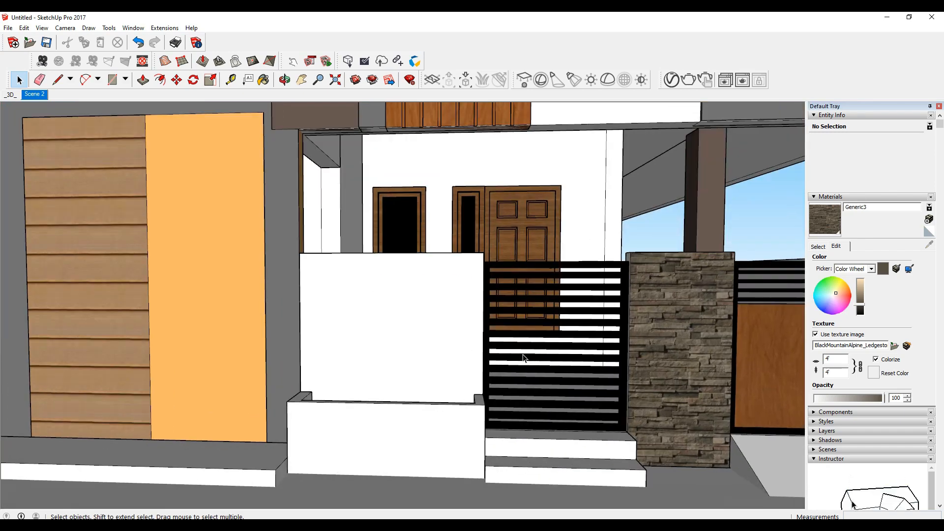
{"action": "left_click", "coordinate": [8, 28]}
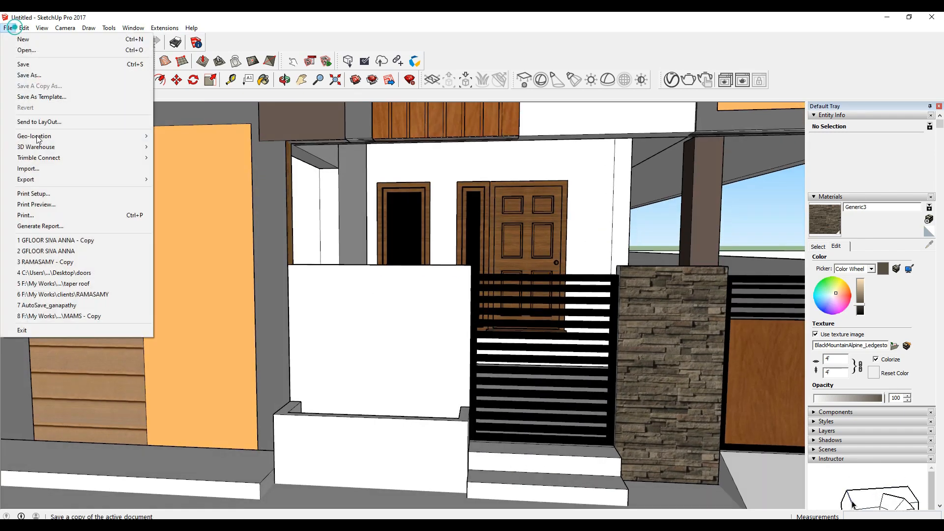
{"action": "left_click", "coordinate": [29, 171]}
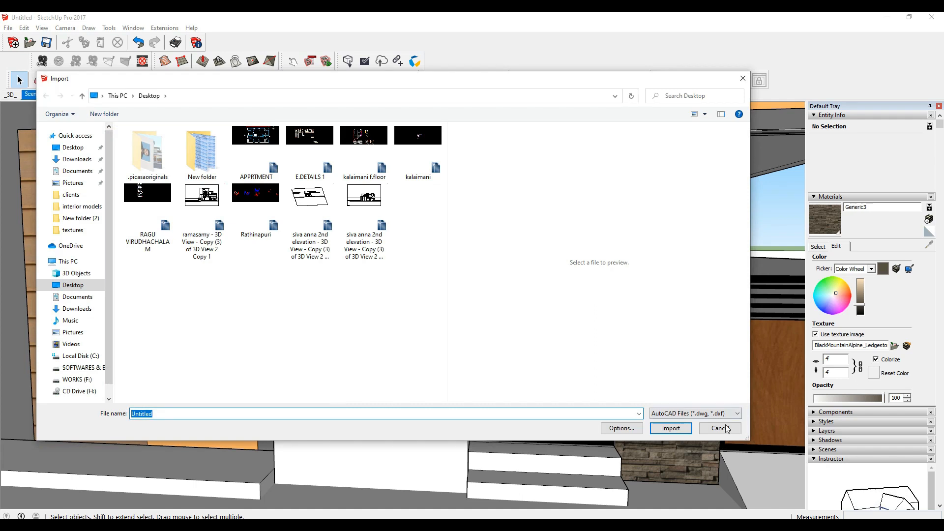
{"action": "left_click", "coordinate": [695, 413]}
{"action": "left_click", "coordinate": [689, 425]}
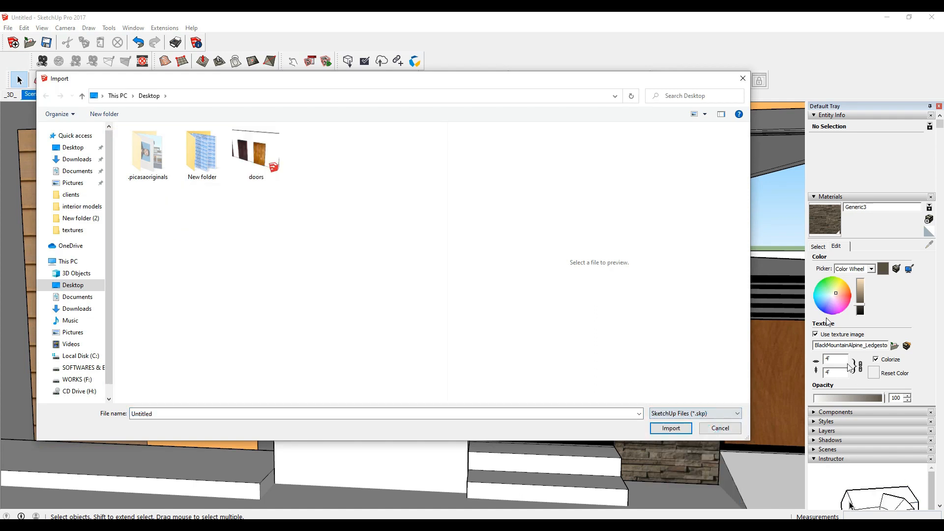
{"action": "left_click", "coordinate": [78, 379]}
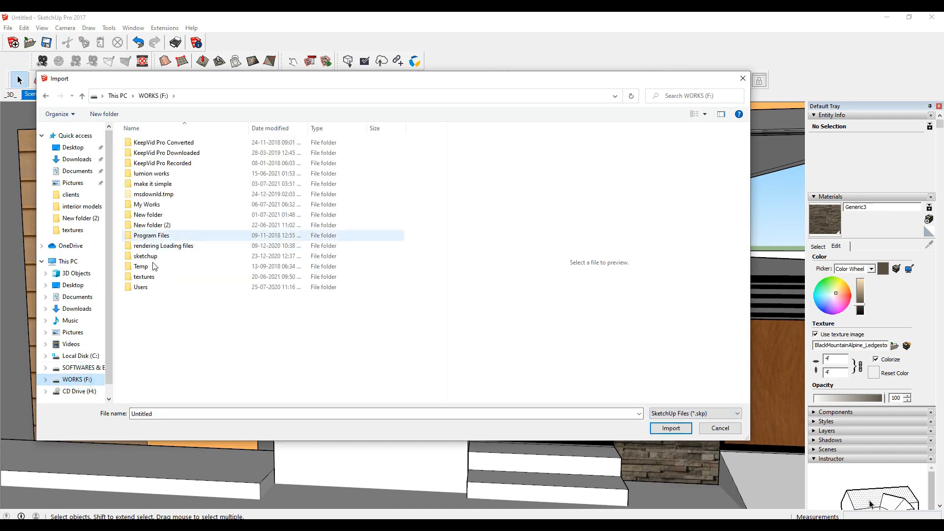
{"action": "double_click", "coordinate": [156, 257]}
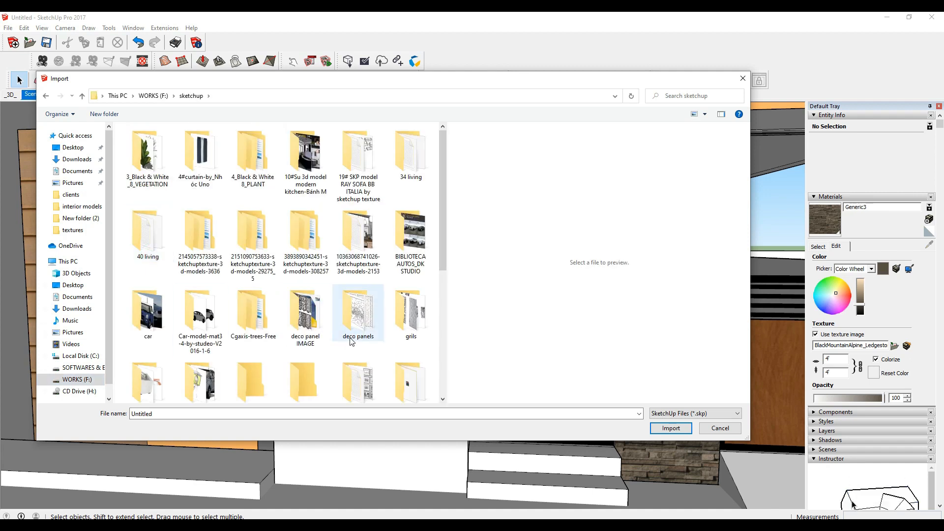
{"action": "left_click", "coordinate": [158, 377]}
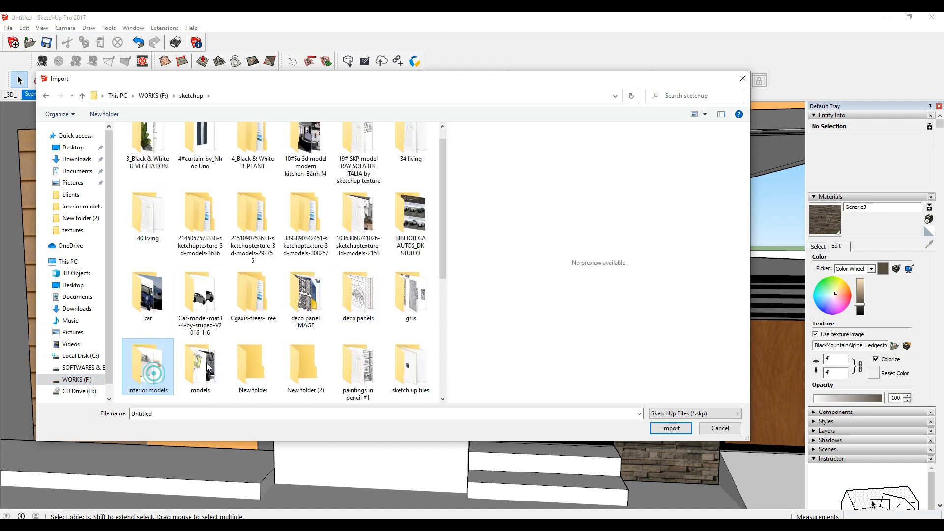
{"action": "double_click", "coordinate": [161, 359]}
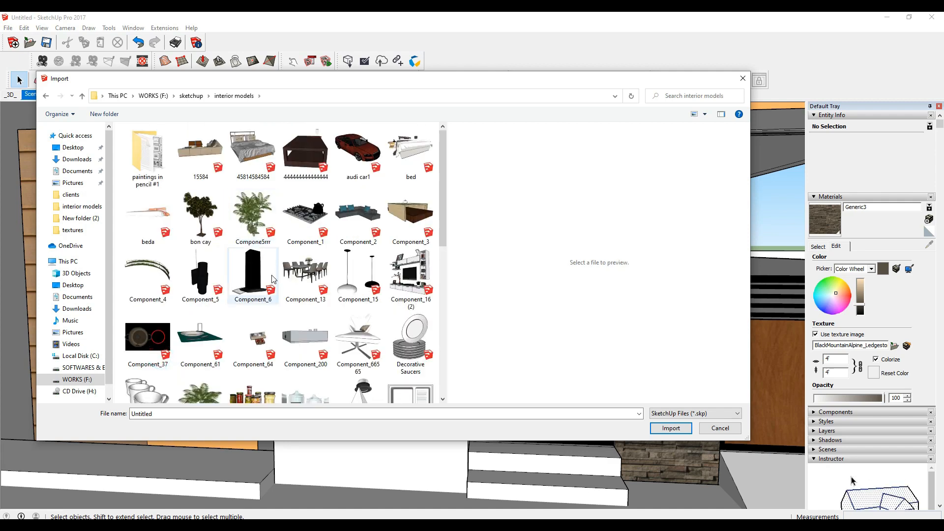
{"action": "scroll", "coordinate": [273, 278], "scroll_direction": "down", "scroll_amount": 5}
{"action": "left_click", "coordinate": [357, 266]}
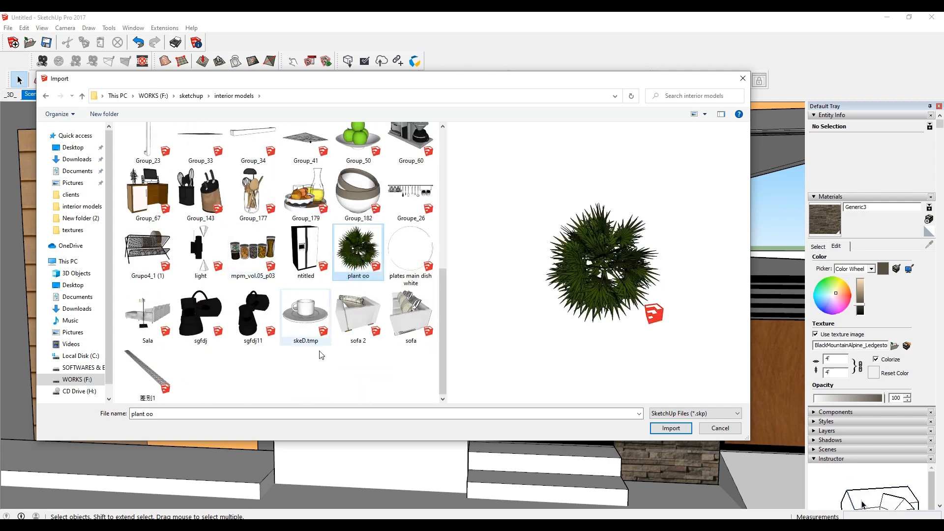
{"action": "left_click", "coordinate": [671, 428]}
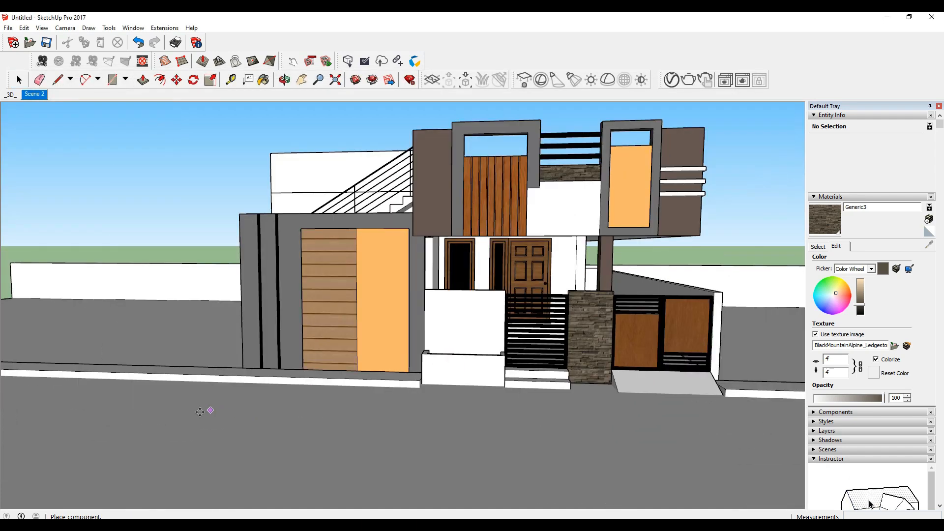
Step: Place the plant on the road in front of the house and move it close to the entrance steps
{"action": "left_click", "coordinate": [199, 423]}
{"action": "middle_click_drag", "start_coordinate": [421, 360], "coordinate": [362, 354]}
{"action": "scroll", "coordinate": [364, 353], "scroll_direction": "down", "scroll_amount": 5}
{"action": "left_click", "coordinate": [603, 464]}
{"action": "left_click", "coordinate": [477, 433]}
{"action": "scroll", "coordinate": [344, 384], "scroll_direction": "up", "scroll_amount": 2}
{"action": "key", "text": "space"}
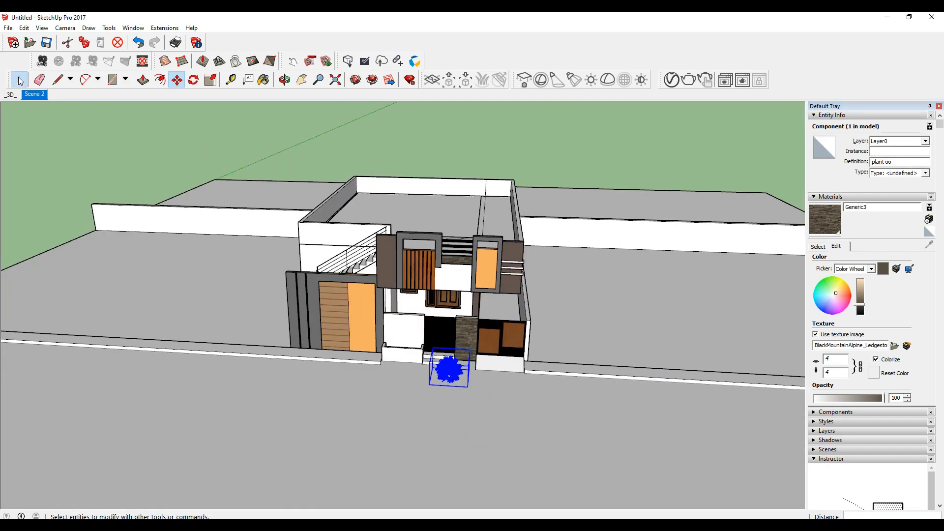
Step: Scale the planter box in front of the white compound wall by 1.40 along the green axis
{"action": "scroll", "coordinate": [344, 384], "scroll_direction": "up", "scroll_amount": 3}
{"action": "scroll", "coordinate": [345, 385], "scroll_direction": "up", "scroll_amount": 5}
{"action": "left_click", "coordinate": [403, 338]}
{"action": "key", "text": "s"}
{"action": "left_click", "coordinate": [407, 347]}
{"action": "left_click", "coordinate": [401, 355]}
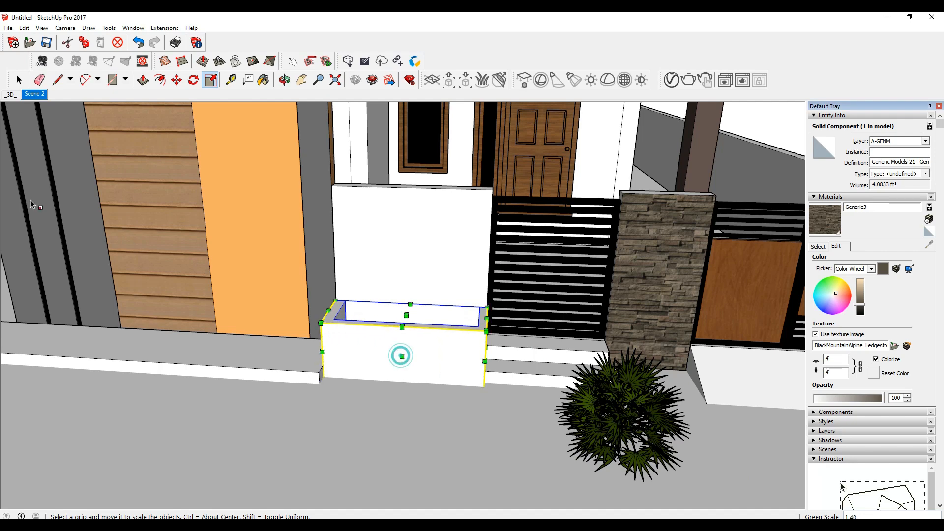
{"action": "left_click", "coordinate": [19, 79]}
Step: Move the plant from the road to the planter box
{"action": "left_click", "coordinate": [596, 432]}
{"action": "key", "text": "m"}
{"action": "left_click", "coordinate": [636, 472]}
{"action": "left_click", "coordinate": [440, 329]}
Step: Fine-tune the plant's position so its foliage rises out of the planter's end beside the small gate
{"action": "scroll", "coordinate": [400, 244], "scroll_direction": "up", "scroll_amount": 3}
{"action": "middle_click_drag", "start_coordinate": [497, 404], "coordinate": [510, 280]}
{"action": "left_click", "coordinate": [512, 295]}
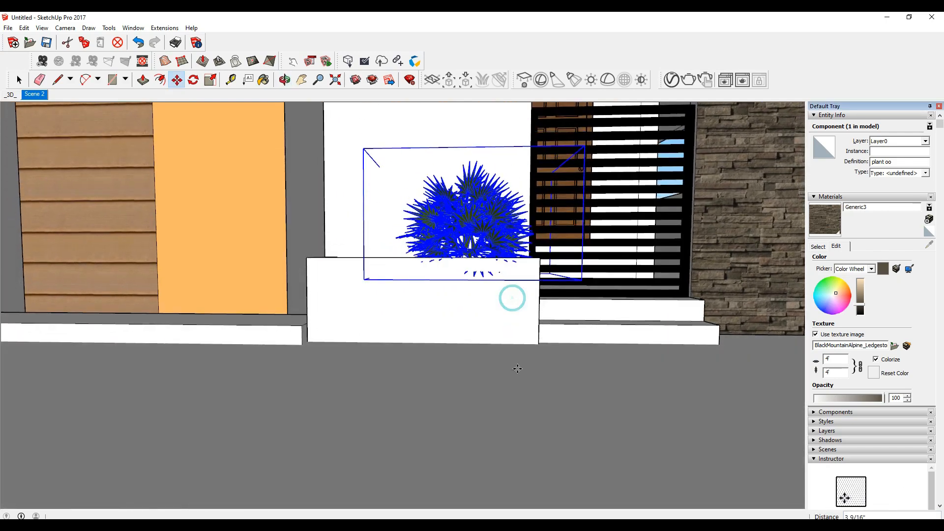
{"action": "middle_click_drag", "start_coordinate": [517, 368], "coordinate": [512, 393]}
{"action": "left_click", "coordinate": [514, 379]}
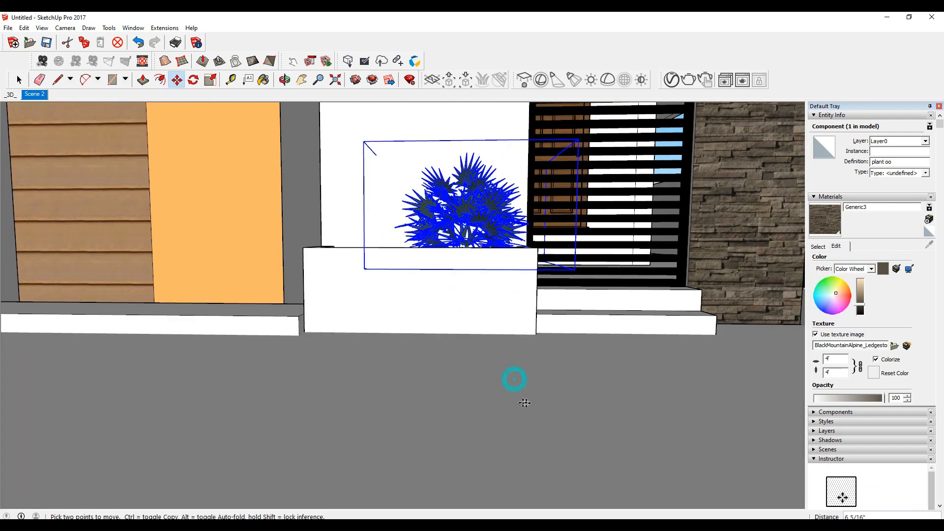
{"action": "scroll", "coordinate": [521, 386], "scroll_direction": "down", "scroll_amount": 2}
{"action": "scroll", "coordinate": [497, 330], "scroll_direction": "up", "scroll_amount": 3}
{"action": "left_click", "coordinate": [497, 337]}
{"action": "left_click", "coordinate": [510, 338]}
Step: Copy the plant along the planter at about 1' 5" spacing to make a row of three, and return to the Scene 2 view
{"action": "key", "text": "ctrl"}
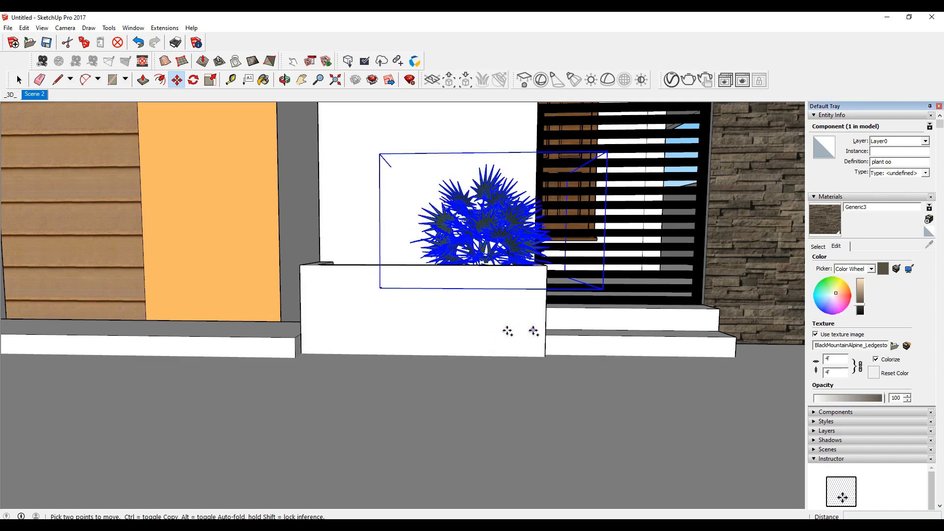
{"action": "left_click", "coordinate": [511, 331]}
{"action": "left_click", "coordinate": [444, 325]}
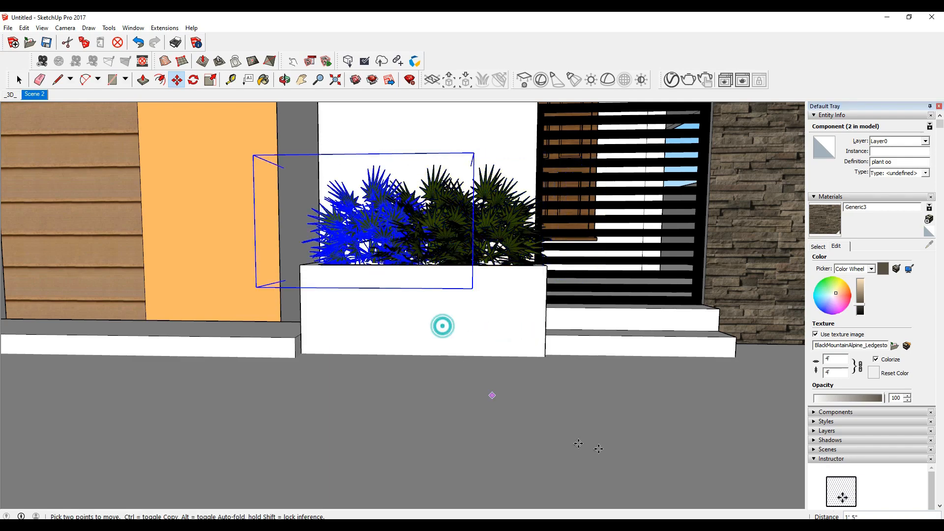
{"action": "left_click", "coordinate": [37, 95]}
{"action": "left_click", "coordinate": [18, 80]}
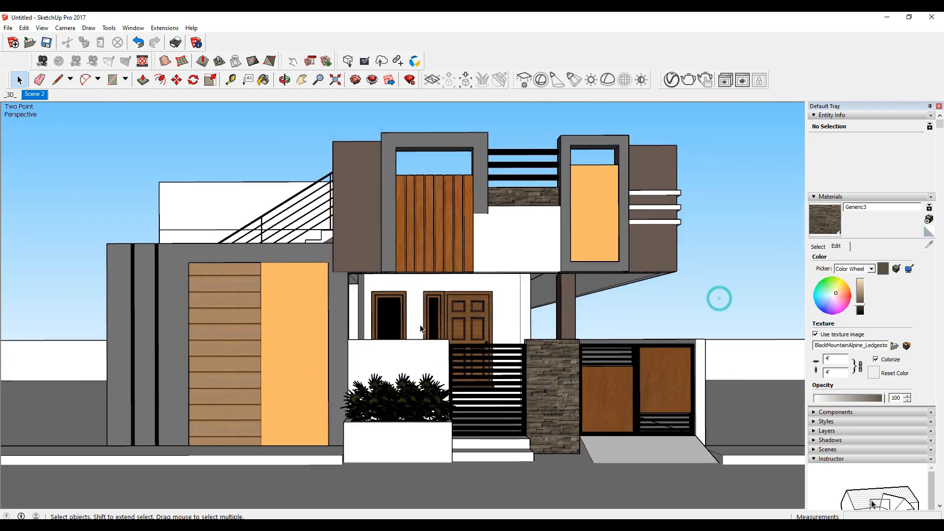
Step: Import the bush model from New folder (2) on the WORKS (F:) drive and place it on the ground beside the side block
{"action": "middle_click_drag", "start_coordinate": [420, 329], "coordinate": [234, 453]}
{"action": "scroll", "coordinate": [234, 452], "scroll_direction": "up", "scroll_amount": 1}
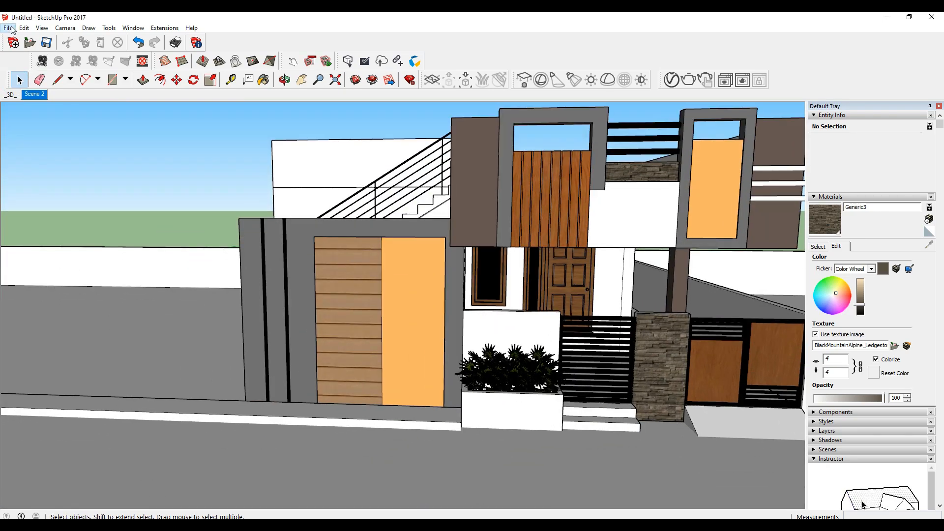
{"action": "left_click", "coordinate": [8, 28]}
{"action": "left_click", "coordinate": [62, 164]}
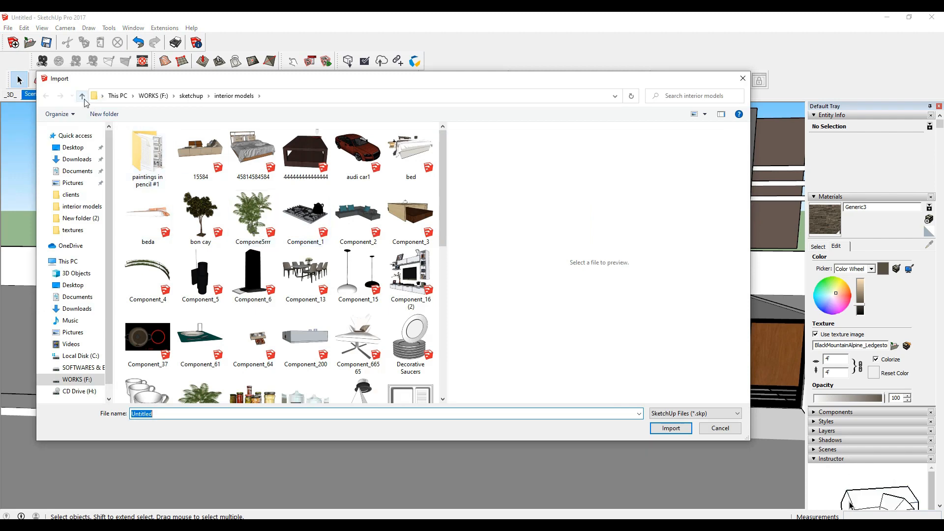
{"action": "left_click", "coordinate": [77, 379]}
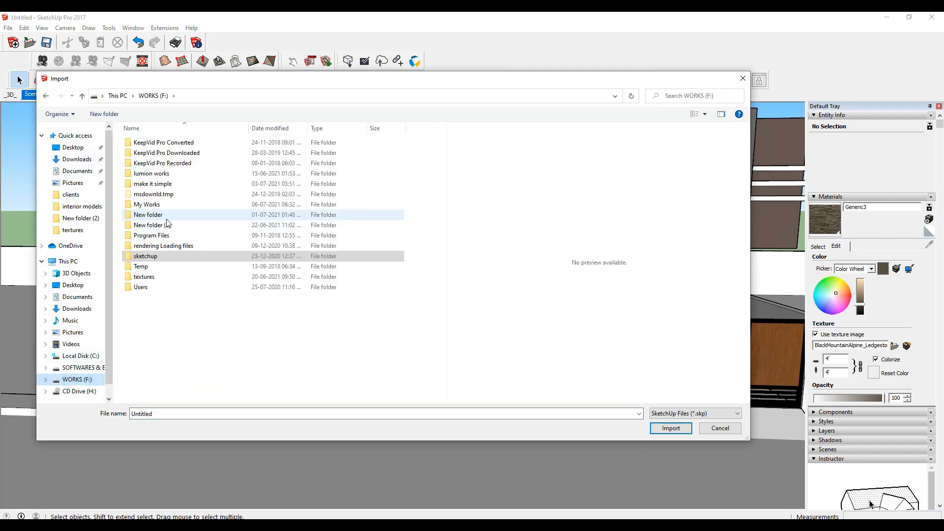
{"action": "double_click", "coordinate": [157, 225]}
{"action": "scroll", "coordinate": [294, 287], "scroll_direction": "down", "scroll_amount": 3}
{"action": "double_click", "coordinate": [313, 260]}
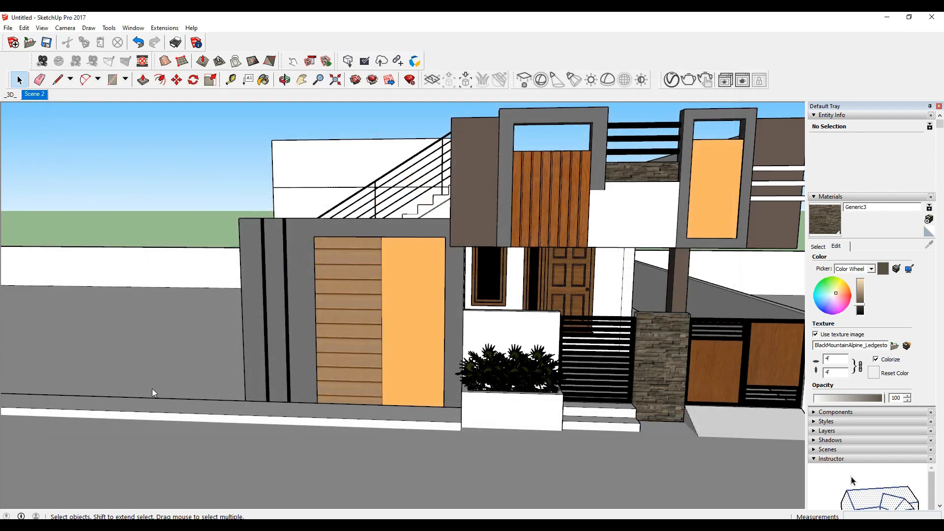
{"action": "left_click", "coordinate": [123, 390]}
Step: Move the bush up against the side block's outer wall, behind the curb
{"action": "scroll", "coordinate": [143, 393], "scroll_direction": "up", "scroll_amount": 4}
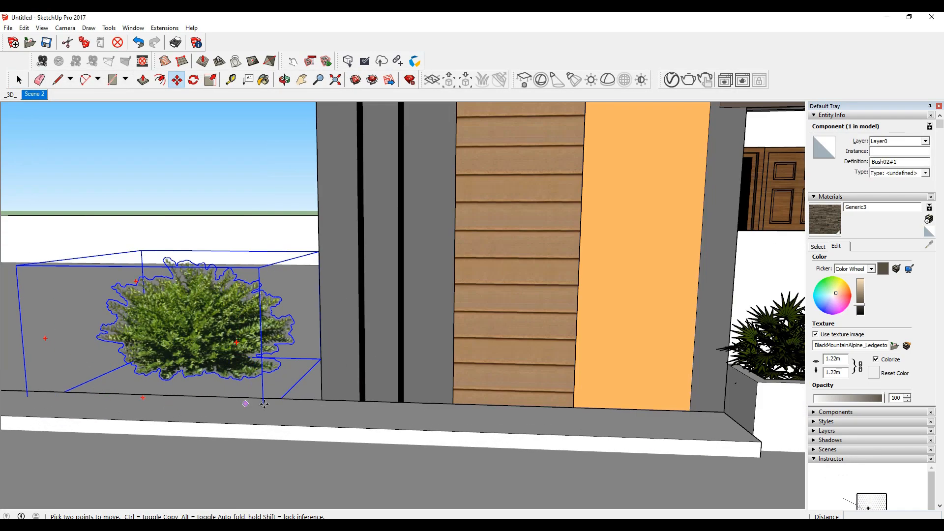
{"action": "scroll", "coordinate": [264, 404], "scroll_direction": "down", "scroll_amount": 6}
{"action": "left_click", "coordinate": [260, 395]}
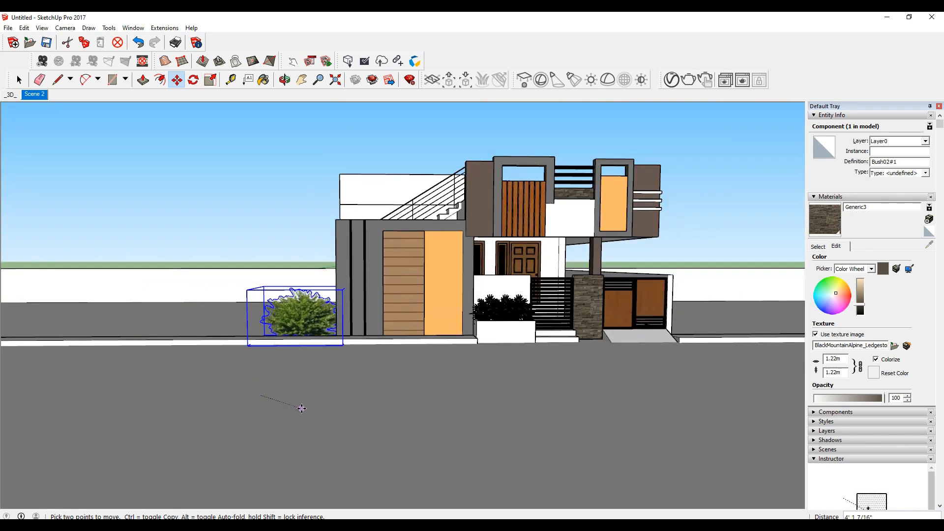
{"action": "scroll", "coordinate": [325, 307], "scroll_direction": "up", "scroll_amount": 5}
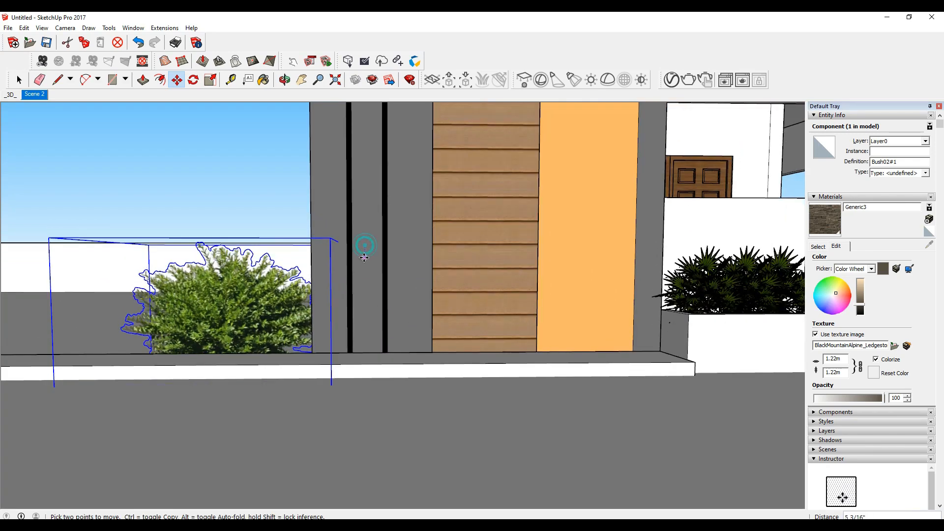
Step: Copy the bush away from the side block as a row using the *6 multiplier, and return to the Scene 2 view
{"action": "left_click", "coordinate": [476, 432]}
{"action": "key", "text": "ctrl"}
{"action": "left_click", "coordinate": [476, 432]}
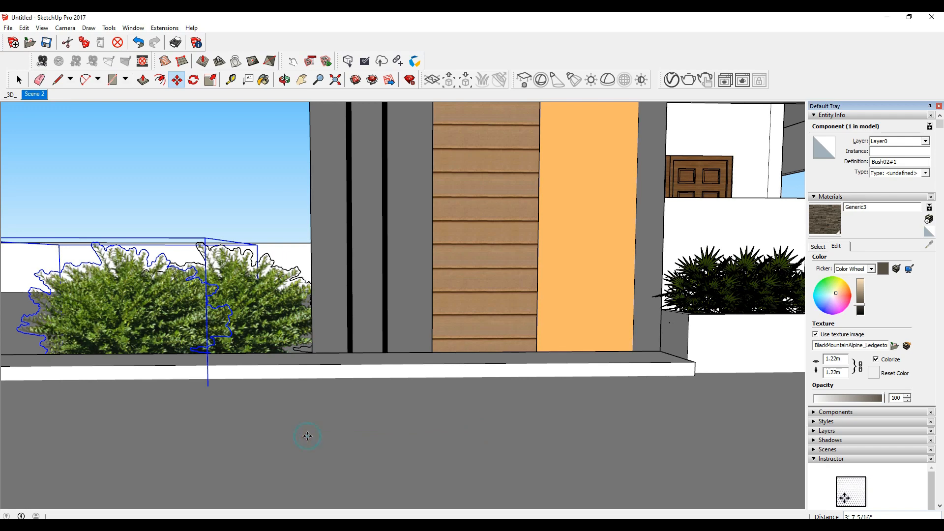
{"action": "left_click", "coordinate": [297, 432]}
{"action": "type", "text": "*"}
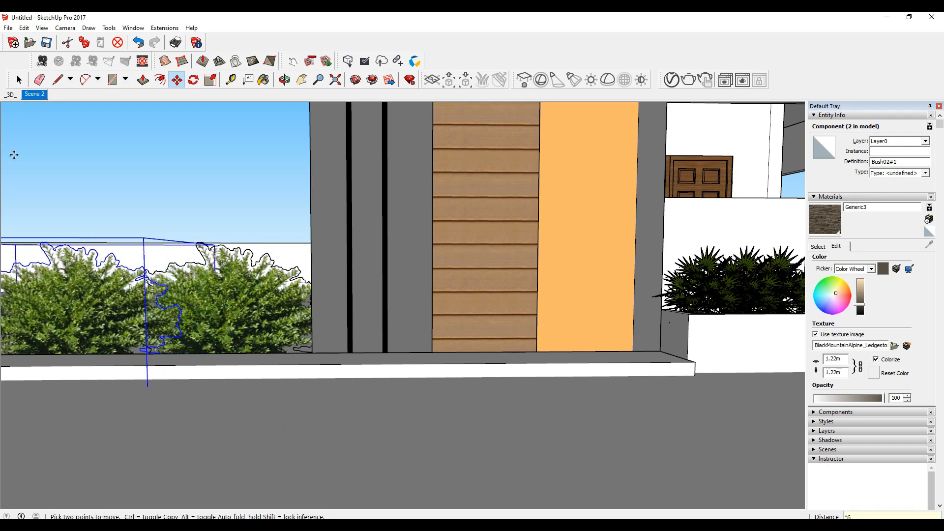
{"action": "left_click", "coordinate": [31, 99]}
{"action": "key", "text": "space"}
{"action": "left_click", "coordinate": [127, 199]}
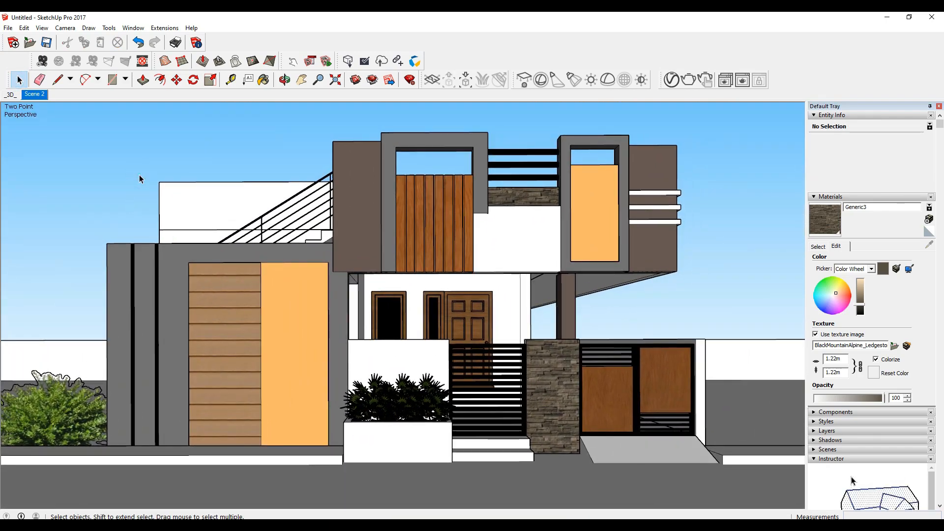
Step: Start importing a model and browse to the vray sketch file folder inside sketchup on the WORKS (F:) drive
{"action": "left_click", "coordinate": [24, 28]}
{"action": "mouse_move", "coordinate": [8, 28]}
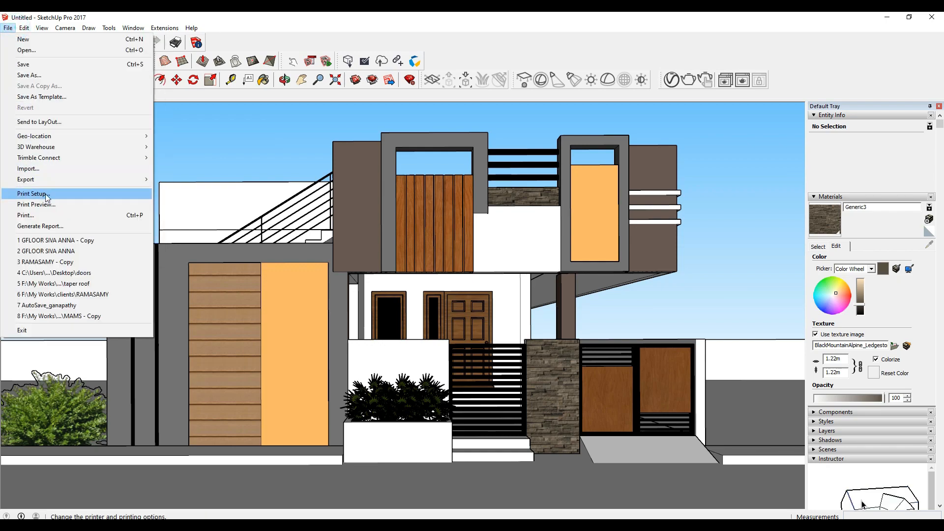
{"action": "left_click", "coordinate": [55, 173]}
{"action": "scroll", "coordinate": [334, 269], "scroll_direction": "down", "scroll_amount": 5}
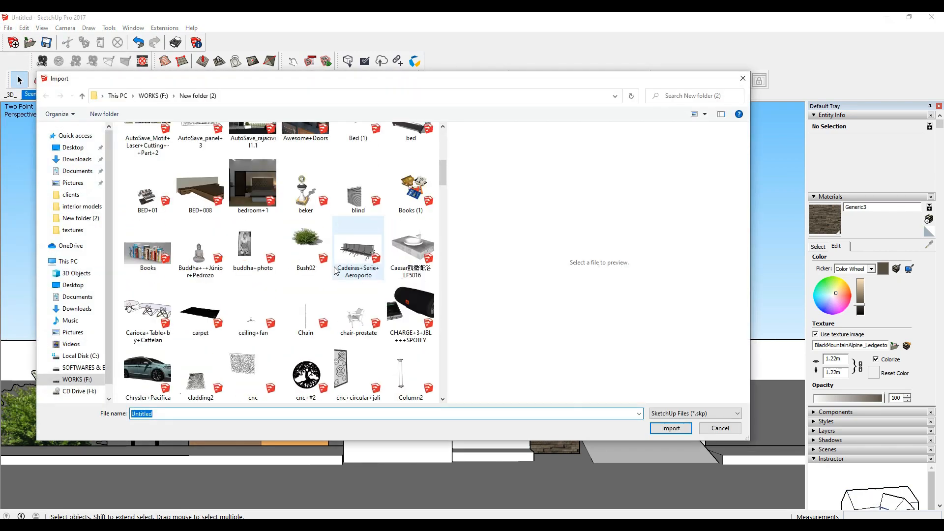
{"action": "scroll", "coordinate": [335, 270], "scroll_direction": "up", "scroll_amount": 10}
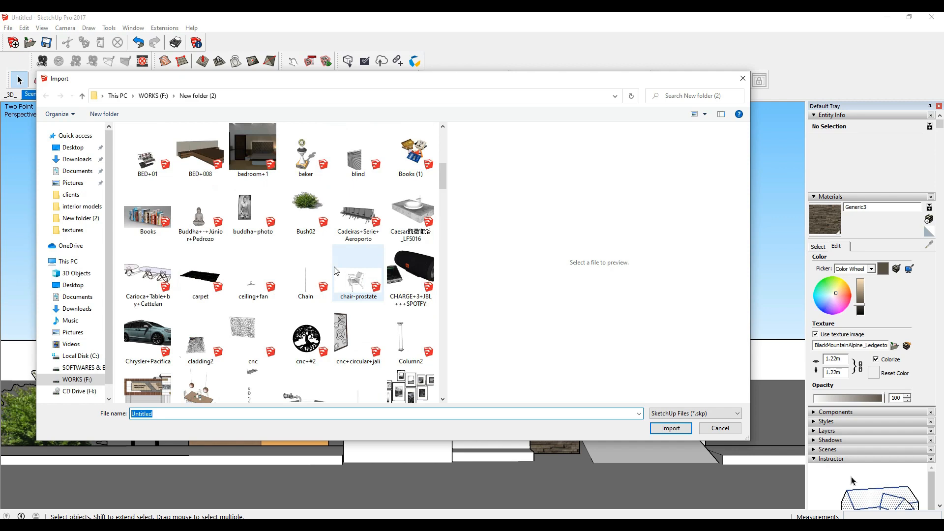
{"action": "left_click", "coordinate": [82, 95]}
{"action": "double_click", "coordinate": [153, 254]}
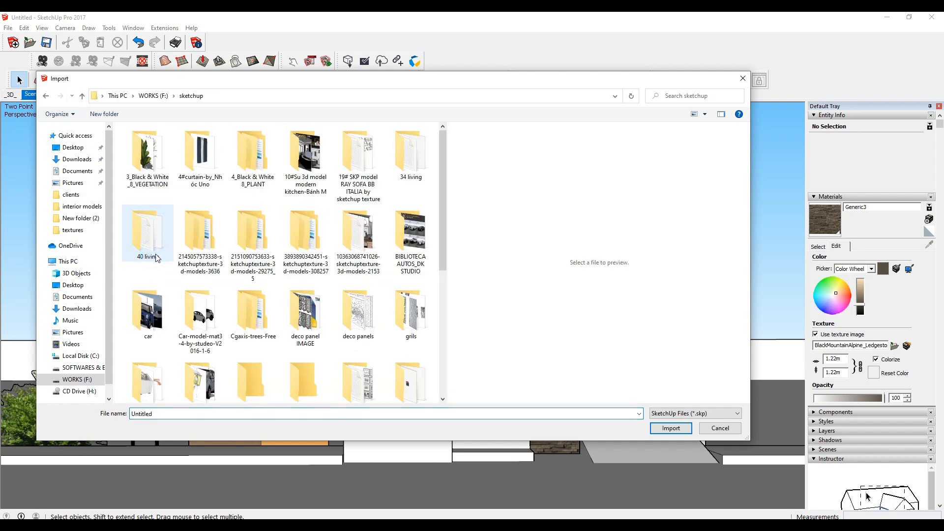
{"action": "scroll", "coordinate": [307, 339], "scroll_direction": "down", "scroll_amount": 3}
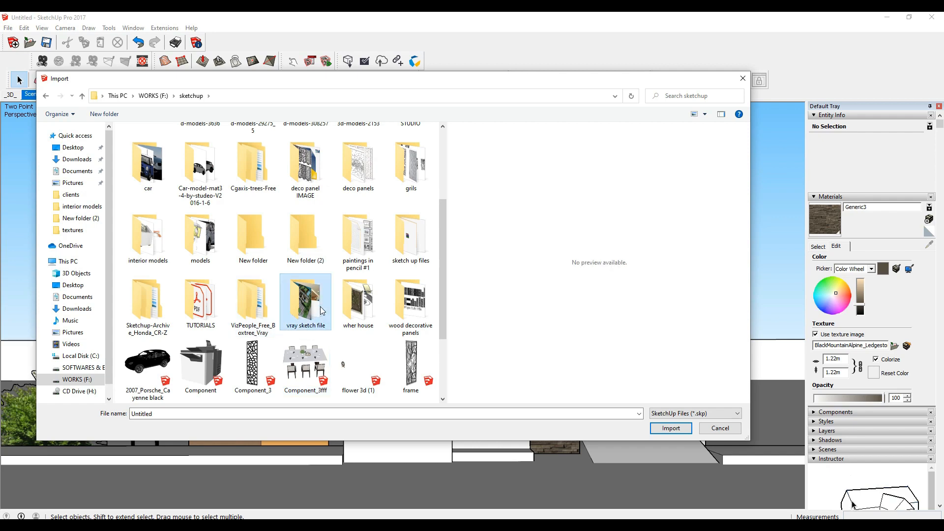
{"action": "double_click", "coordinate": [320, 321]}
Step: Import the car model from the vray sketch file folder and place it on the road in front of the gate
{"action": "scroll", "coordinate": [317, 319], "scroll_direction": "down", "scroll_amount": 5}
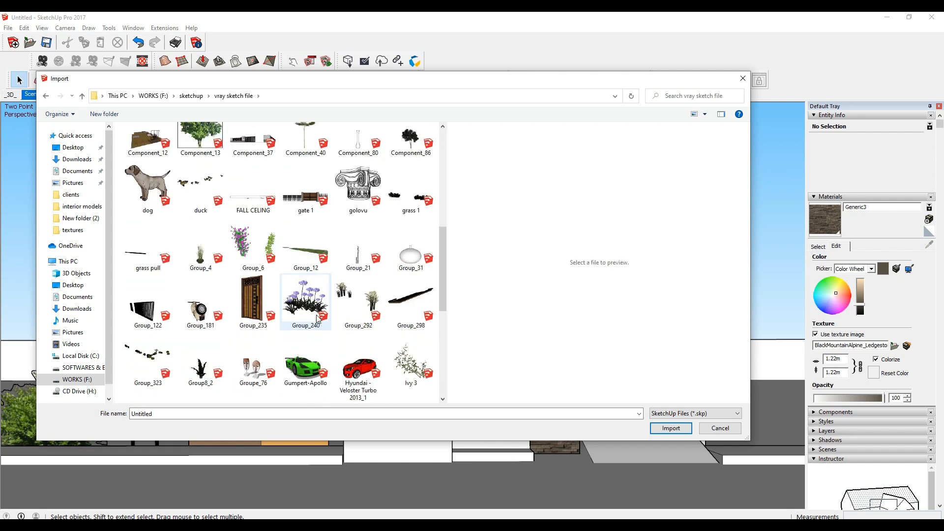
{"action": "scroll", "coordinate": [317, 318], "scroll_direction": "down", "scroll_amount": 5}
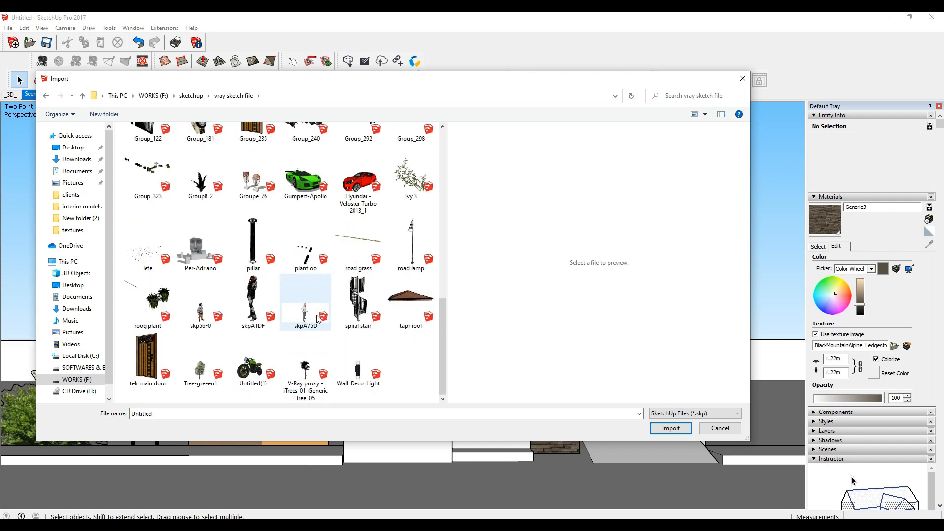
{"action": "scroll", "coordinate": [343, 292], "scroll_direction": "up", "scroll_amount": 3}
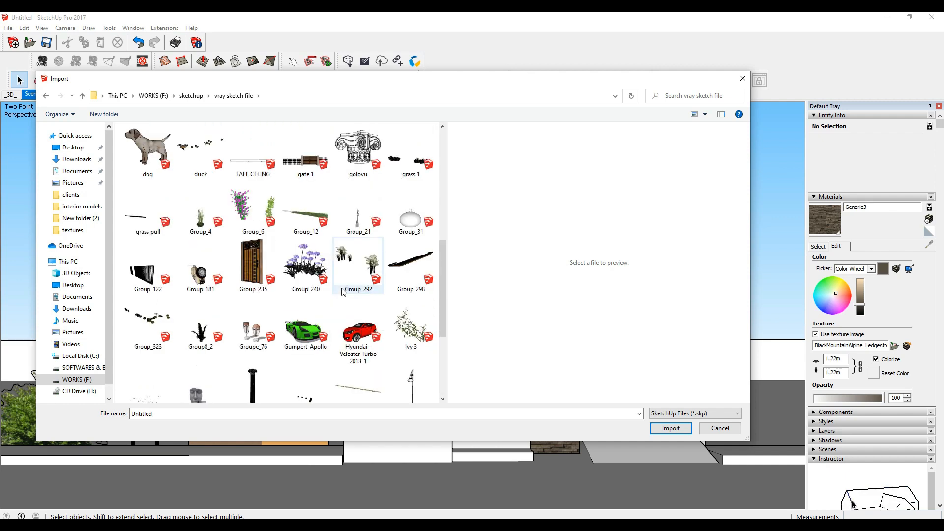
{"action": "scroll", "coordinate": [327, 328], "scroll_direction": "up", "scroll_amount": 3}
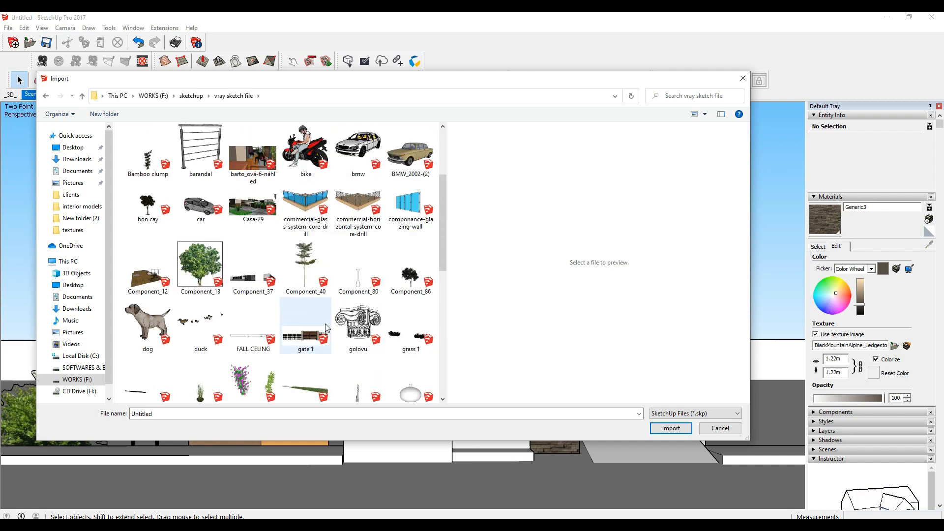
{"action": "double_click", "coordinate": [192, 213]}
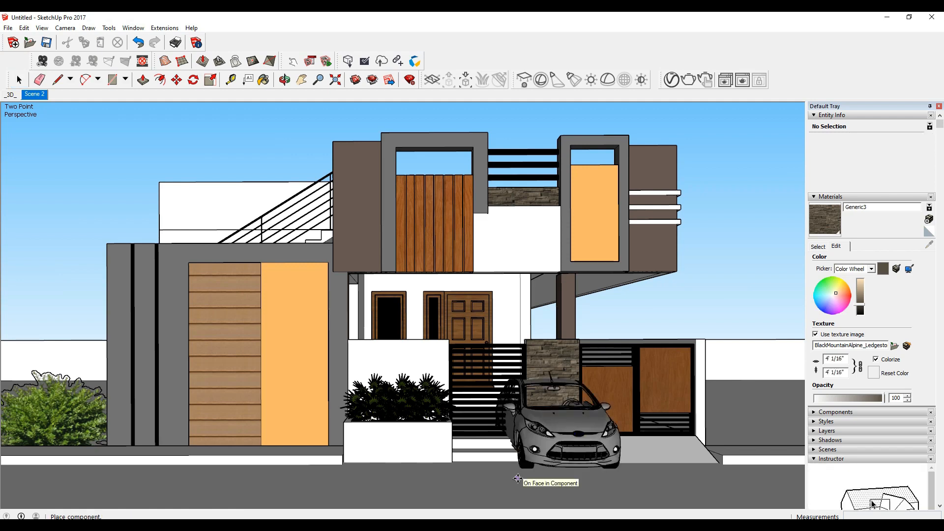
{"action": "left_click", "coordinate": [517, 477]}
Step: Rotate the car on the ground plane so its side faces the road, with its front towards the side block
{"action": "key", "text": "q"}
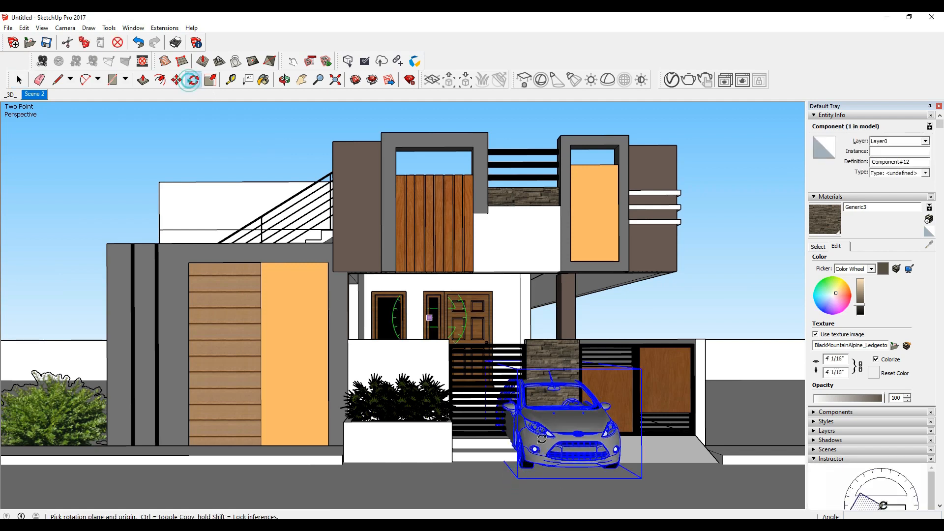
{"action": "left_click", "coordinate": [510, 482]}
{"action": "left_click", "coordinate": [550, 481]}
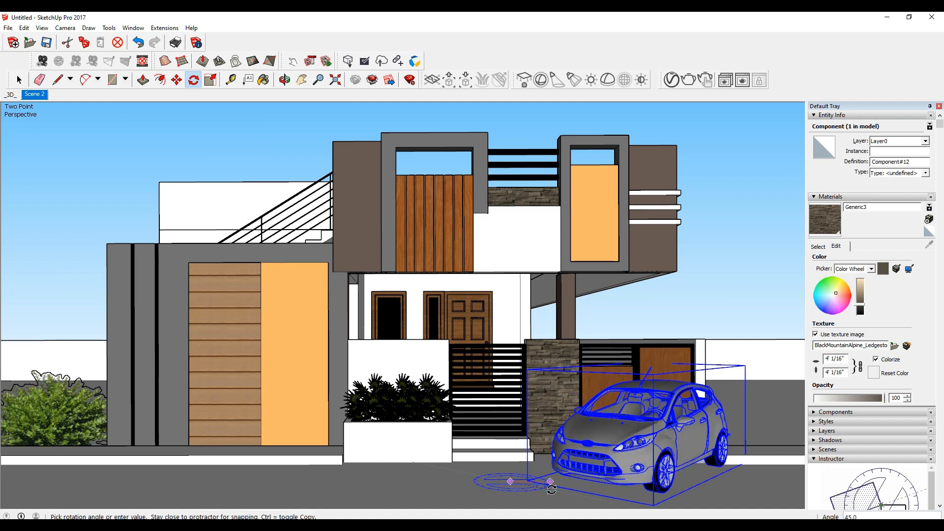
{"action": "left_click", "coordinate": [551, 489]}
{"action": "scroll", "coordinate": [370, 399], "scroll_direction": "down", "scroll_amount": 3}
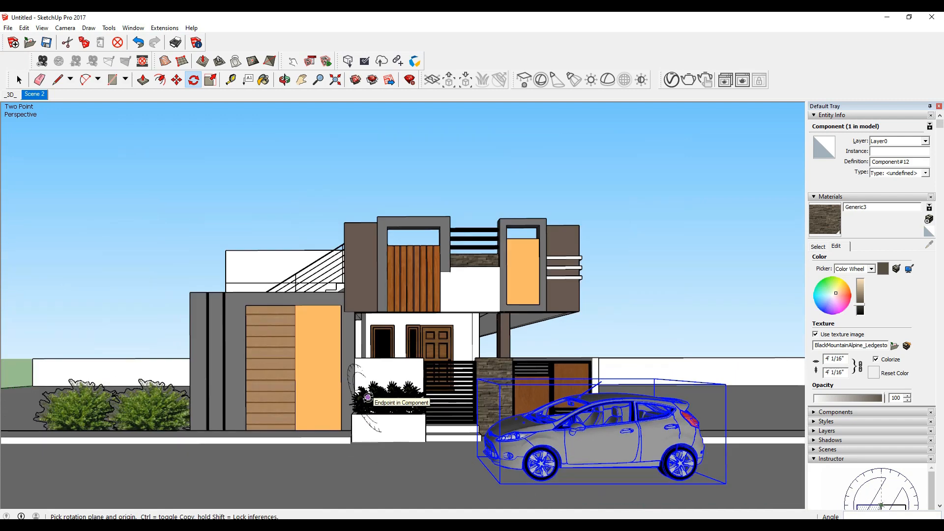
Step: Scale the car up uniformly from a corner of its bounding box
{"action": "key", "text": "s"}
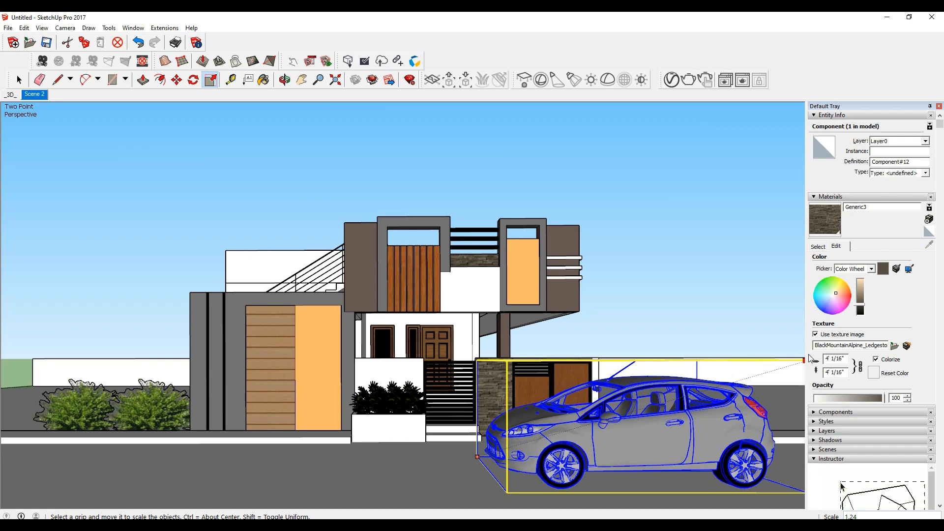
{"action": "scroll", "coordinate": [300, 417], "scroll_direction": "down", "scroll_amount": 3}
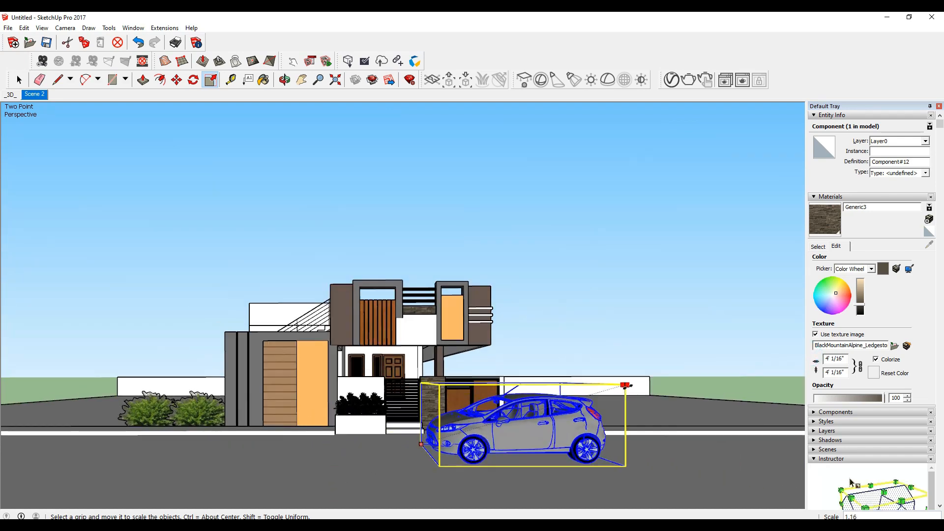
{"action": "left_click", "coordinate": [628, 384]}
Step: Move the car along the road past the gate ramp, and return to the Scene 2 view
{"action": "middle_click_drag", "start_coordinate": [627, 436], "coordinate": [610, 396]}
{"action": "key", "text": "m"}
{"action": "scroll", "coordinate": [465, 470], "scroll_direction": "up", "scroll_amount": 2}
{"action": "left_click", "coordinate": [459, 476]}
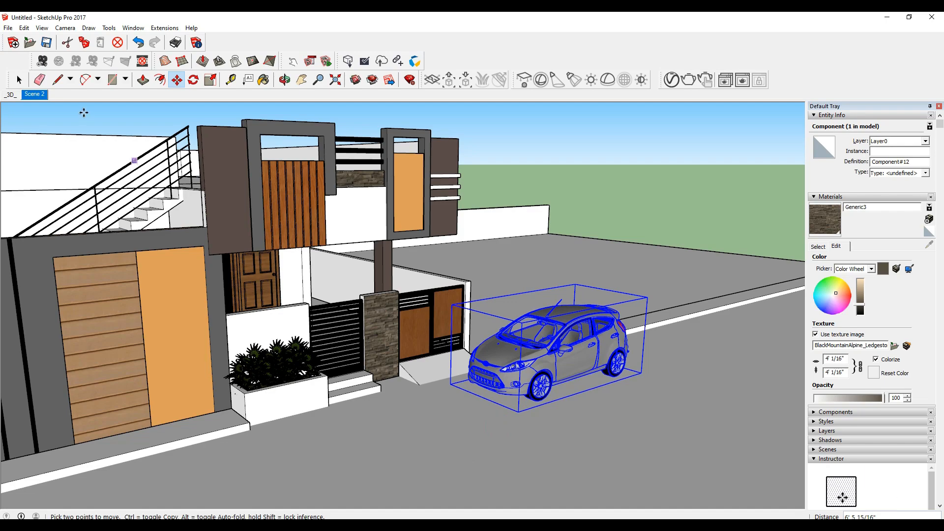
{"action": "left_click", "coordinate": [43, 93]}
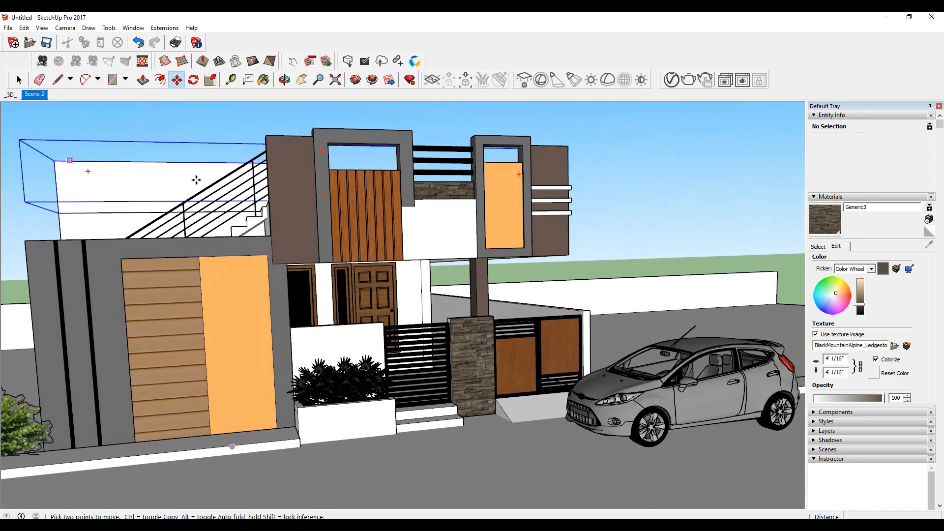
Step: Enlarge the car from its front upper corner until its nose reaches the stone-clad gate pillar in the Scene 2 view
{"action": "left_click", "coordinate": [19, 79]}
{"action": "left_click", "coordinate": [698, 436]}
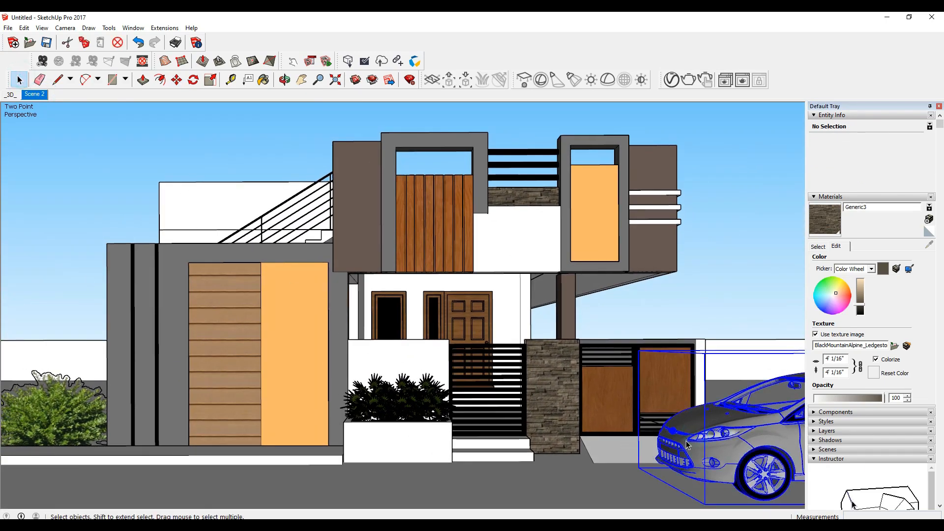
{"action": "key", "text": "s"}
{"action": "left_click_drag", "start_coordinate": [634, 352], "coordinate": [572, 325]}
{"action": "left_click", "coordinate": [590, 309]}
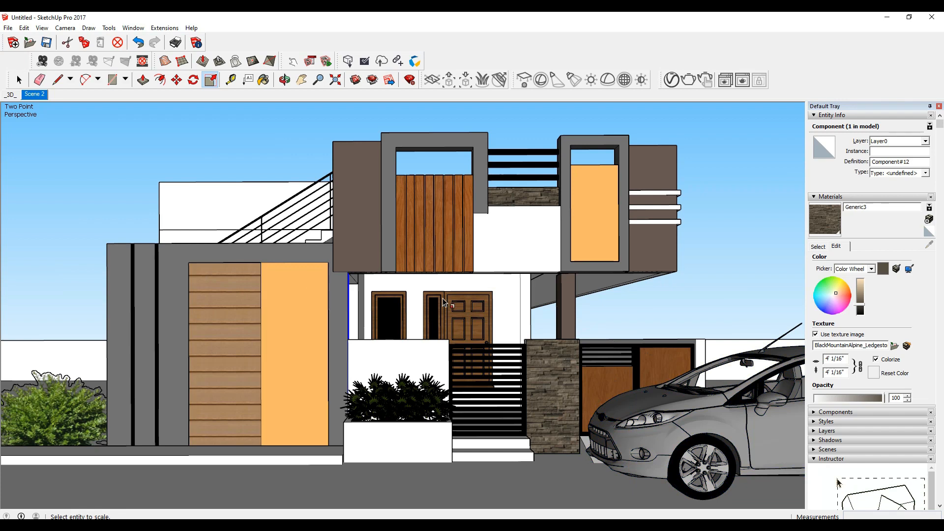
{"action": "left_click", "coordinate": [21, 77]}
{"action": "left_click", "coordinate": [638, 451]}
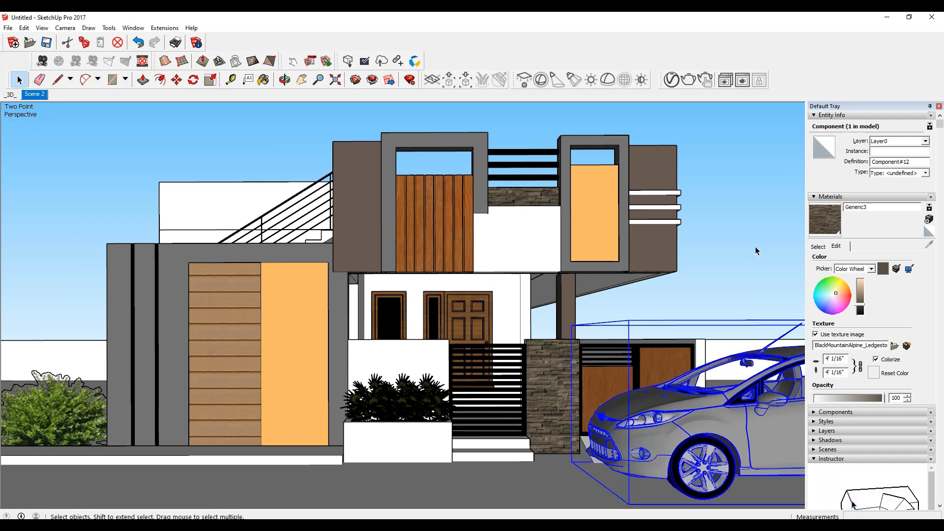
{"action": "left_click", "coordinate": [754, 247]}
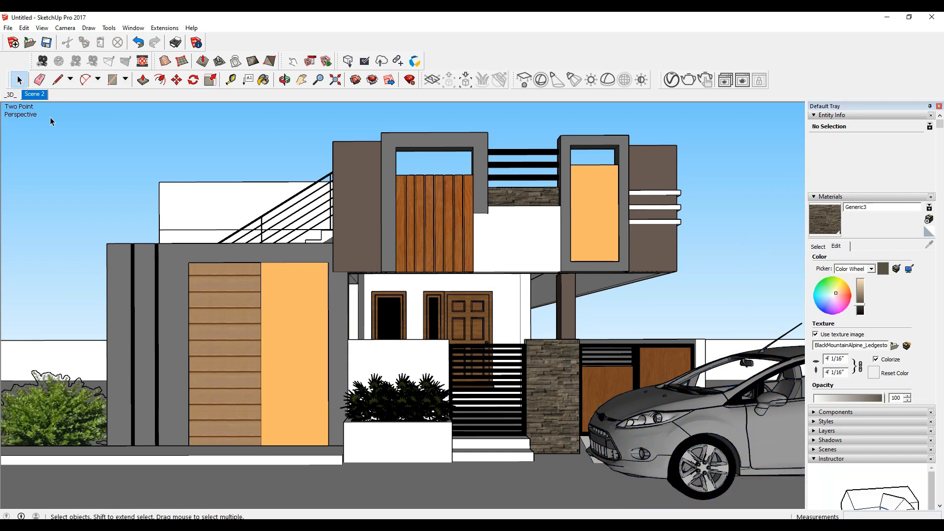
{"action": "left_click", "coordinate": [19, 78]}
{"action": "left_click", "coordinate": [159, 148]}
{"action": "left_click", "coordinate": [757, 234]}
Step: Import the cylindrical wall light from the interior models folder and place it at the joint between the side block's wood and orange panels
{"action": "middle_click_drag", "start_coordinate": [551, 302], "coordinate": [497, 359]}
{"action": "scroll", "coordinate": [182, 409], "scroll_direction": "up", "scroll_amount": 5}
{"action": "middle_click_drag", "start_coordinate": [548, 232], "coordinate": [590, 187]}
{"action": "middle_click_drag", "start_coordinate": [518, 323], "coordinate": [555, 324]}
{"action": "left_click", "coordinate": [8, 28]}
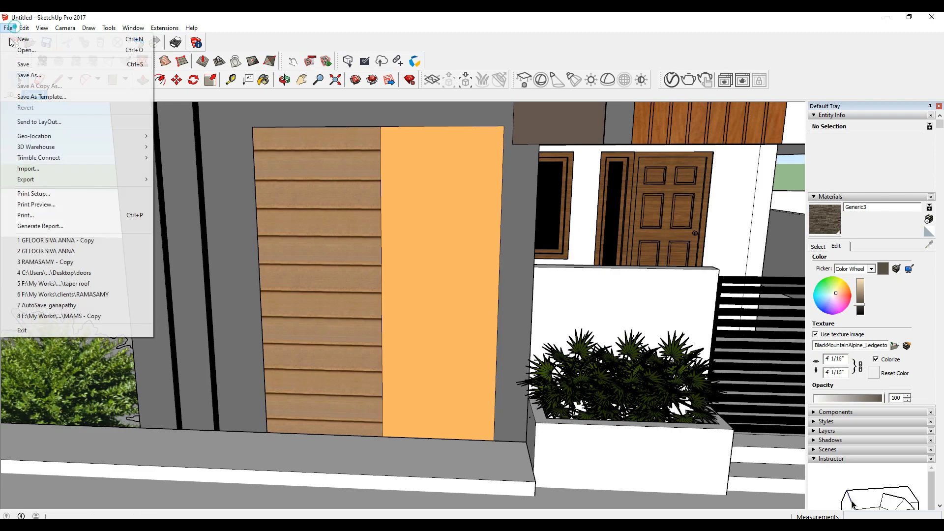
{"action": "left_click", "coordinate": [40, 168]}
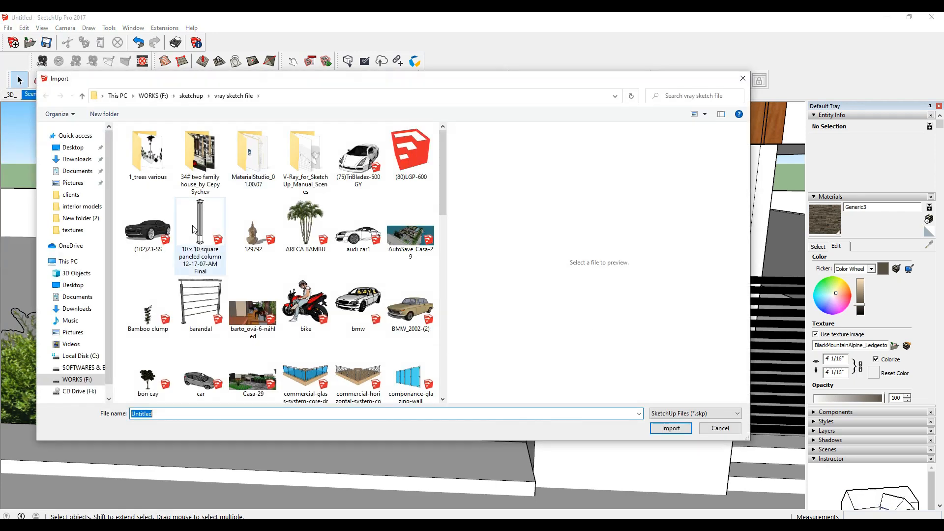
{"action": "left_click", "coordinate": [82, 96]}
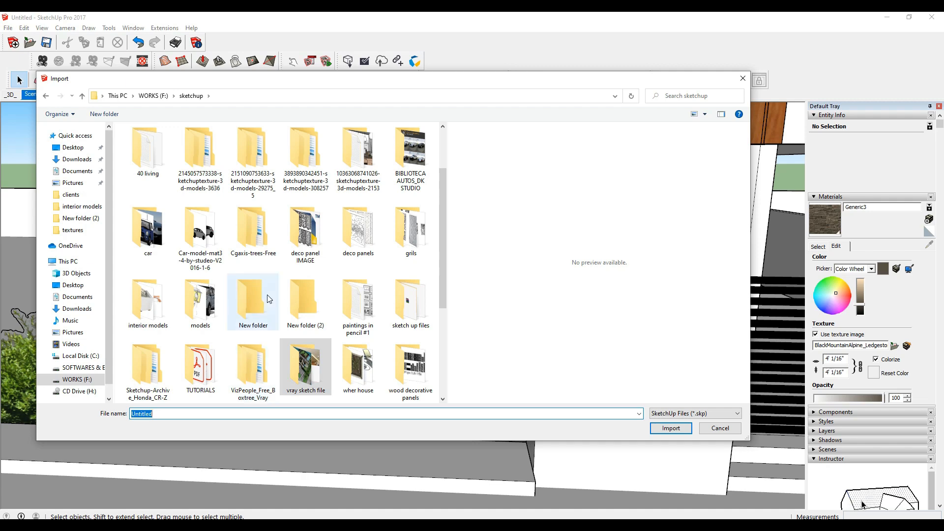
{"action": "double_click", "coordinate": [158, 307]}
{"action": "left_click", "coordinate": [211, 290]}
{"action": "double_click", "coordinate": [211, 290]}
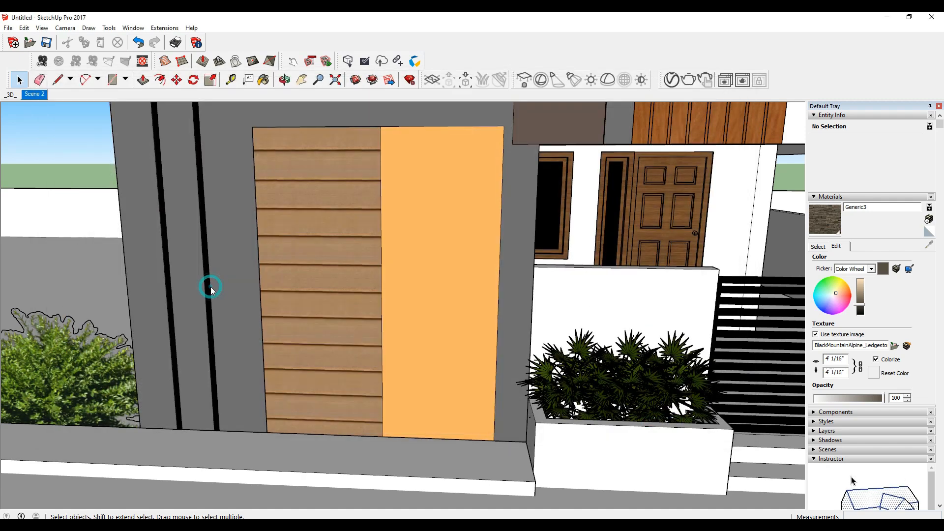
{"action": "left_click", "coordinate": [381, 252]}
Step: Rotate the wall light about its vertical axis so its mounting plate faces the side block's wall
{"action": "scroll", "coordinate": [403, 268], "scroll_direction": "up", "scroll_amount": 8}
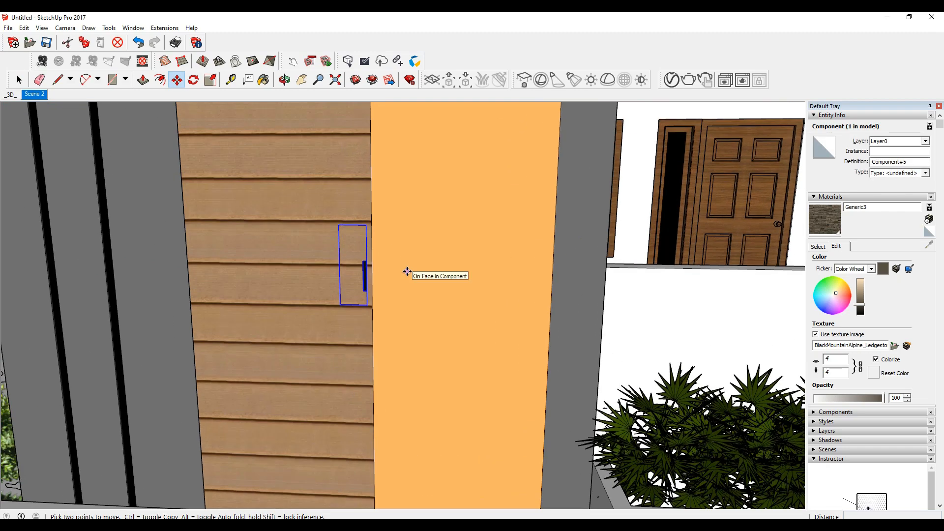
{"action": "left_click", "coordinate": [193, 79]}
{"action": "middle_click_drag", "start_coordinate": [340, 216], "coordinate": [371, 388]}
{"action": "scroll", "coordinate": [275, 395], "scroll_direction": "up", "scroll_amount": 3}
{"action": "left_click", "coordinate": [275, 395]}
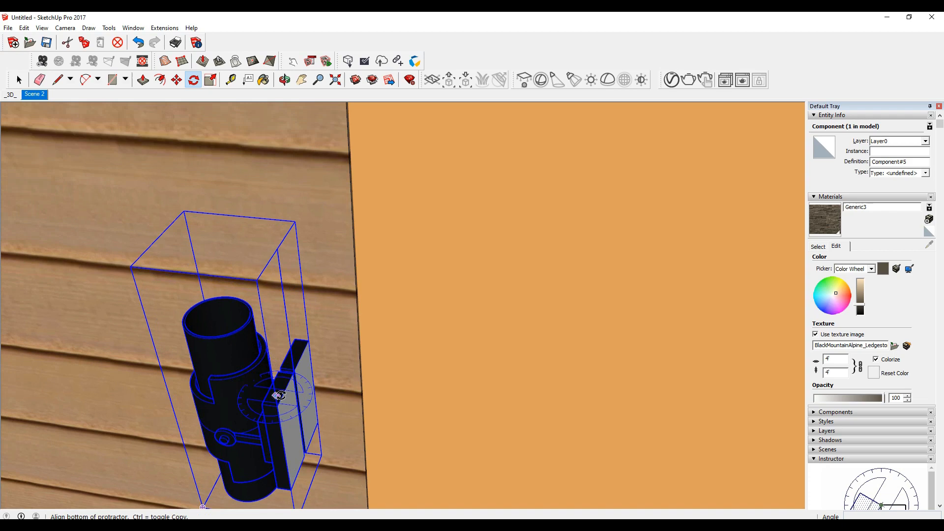
{"action": "left_click", "coordinate": [281, 396]}
{"action": "key", "text": "Return"}
Step: Move the wall light onto the wall at the joint between the wood and orange panels
{"action": "key", "text": "m"}
{"action": "left_click", "coordinate": [288, 397]}
{"action": "middle_click_drag", "start_coordinate": [438, 363], "coordinate": [509, 268]}
{"action": "scroll", "coordinate": [383, 386], "scroll_direction": "down", "scroll_amount": 4}
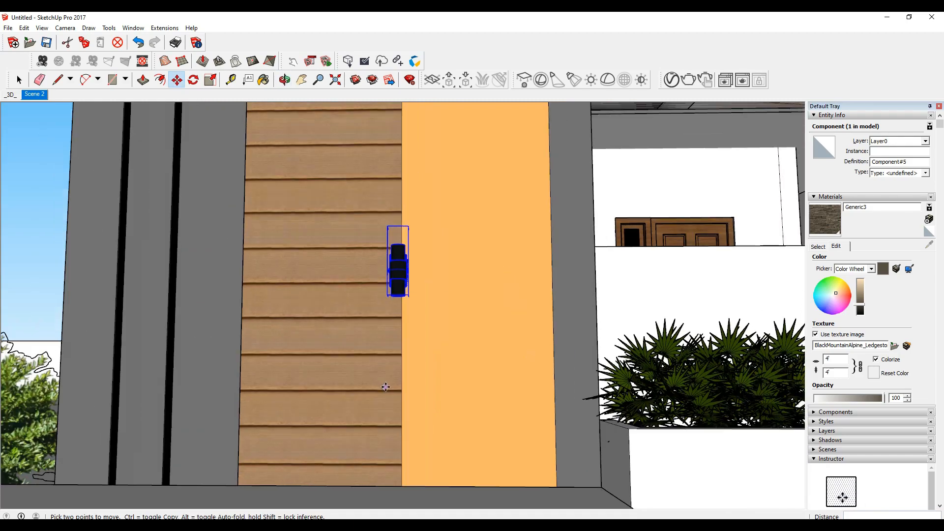
{"action": "scroll", "coordinate": [425, 268], "scroll_direction": "up", "scroll_amount": 5}
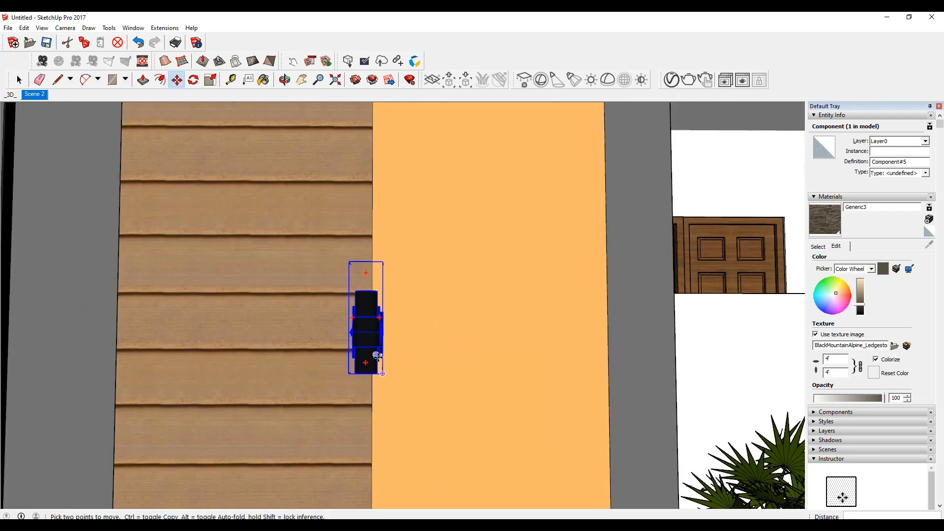
{"action": "scroll", "coordinate": [465, 346], "scroll_direction": "down", "scroll_amount": 1}
Step: Make a copy of the wall light rotated by 90° and centre it over the original to form a cross
{"action": "key", "text": "q"}
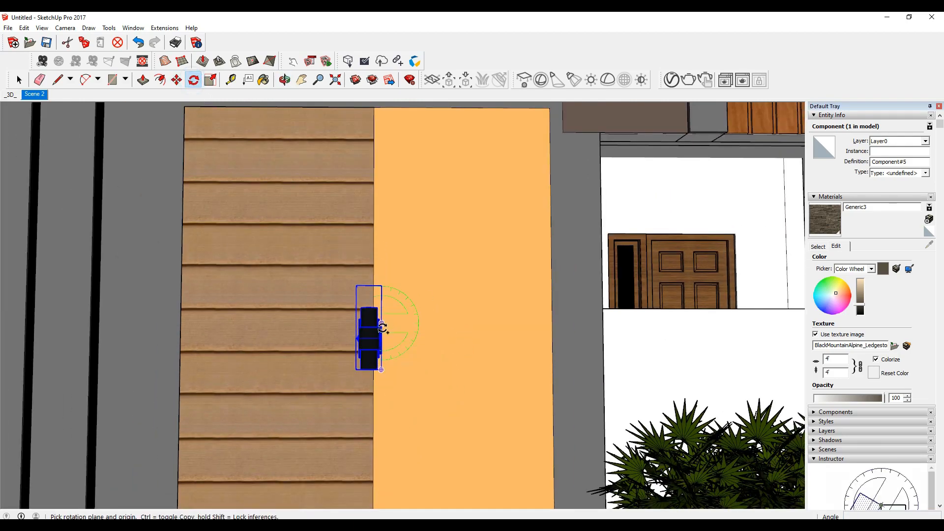
{"action": "left_click", "coordinate": [390, 336]}
{"action": "left_click", "coordinate": [407, 336]}
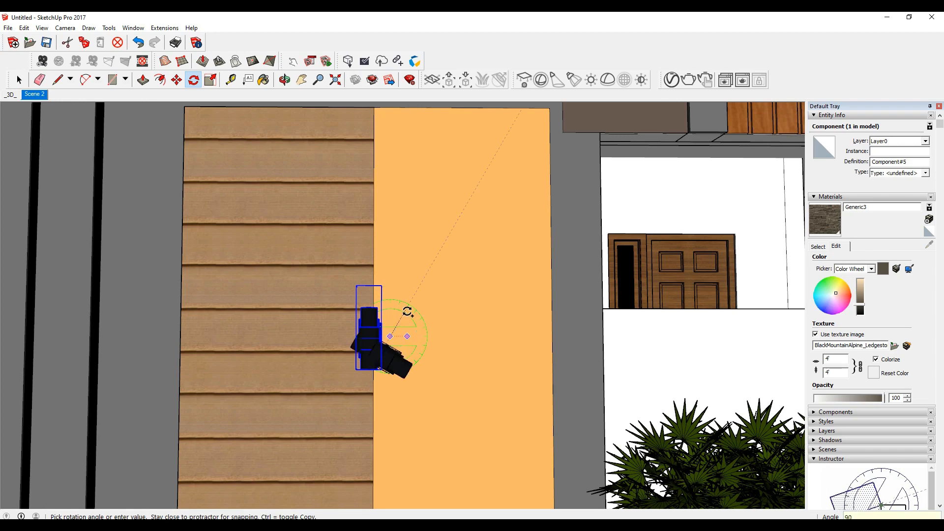
{"action": "key", "text": "Return"}
{"action": "key", "text": "m"}
{"action": "left_click", "coordinate": [511, 430]}
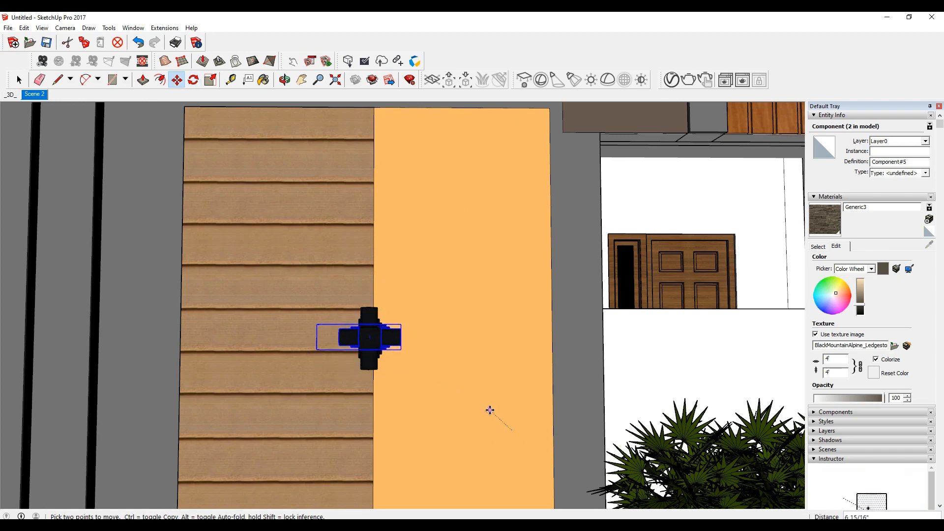
{"action": "left_click", "coordinate": [486, 408]}
{"action": "left_click", "coordinate": [18, 79]}
Step: Select both crossed wall lights and scale them down together, and return to the Scene 2 view
{"action": "scroll", "coordinate": [223, 292], "scroll_direction": "down", "scroll_amount": 1}
{"action": "scroll", "coordinate": [267, 345], "scroll_direction": "down", "scroll_amount": 3}
{"action": "scroll", "coordinate": [310, 330], "scroll_direction": "up", "scroll_amount": 5}
{"action": "left_click", "coordinate": [303, 347]}
{"action": "left_click", "coordinate": [328, 349], "text": "ctrl"}
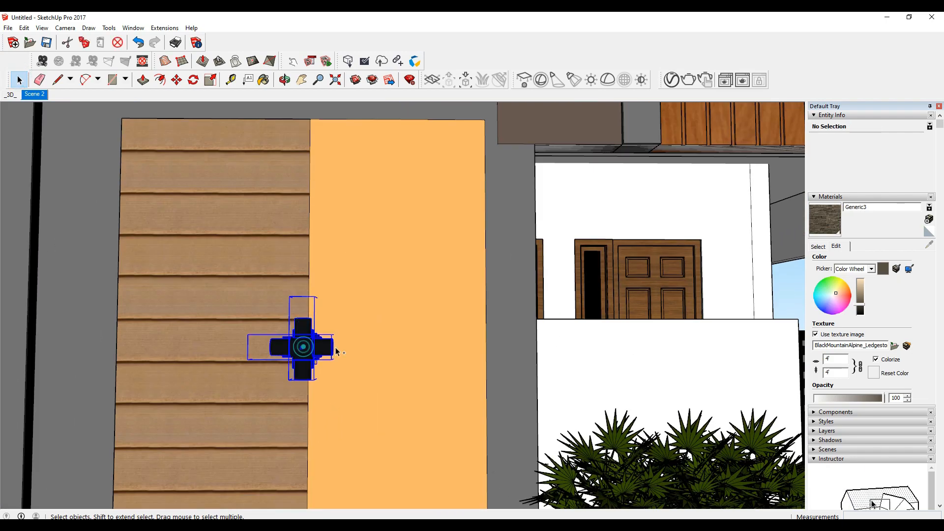
{"action": "key", "text": "s"}
{"action": "left_click_drag", "start_coordinate": [247, 294], "coordinate": [268, 315]}
{"action": "scroll", "coordinate": [412, 373], "scroll_direction": "down", "scroll_amount": 2}
{"action": "scroll", "coordinate": [410, 376], "scroll_direction": "down", "scroll_amount": 2}
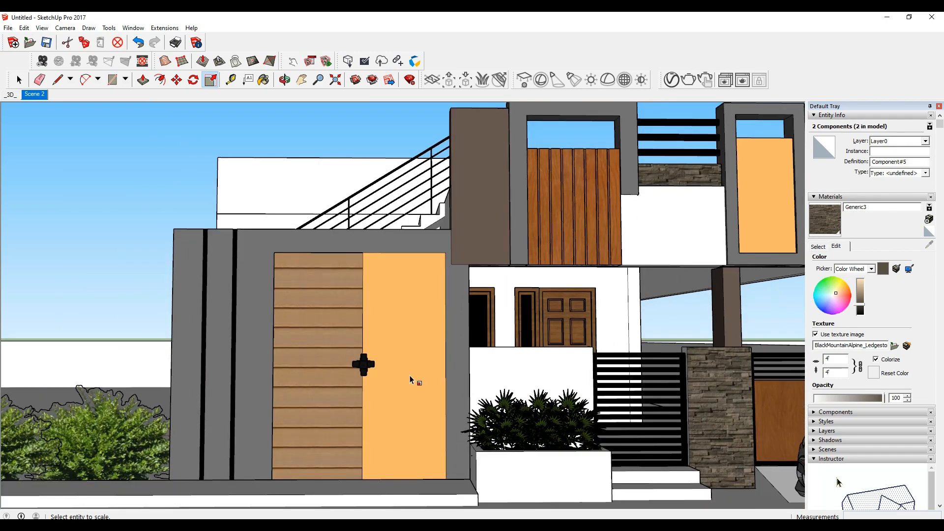
{"action": "left_click", "coordinate": [37, 94]}
{"action": "left_click", "coordinate": [19, 81]}
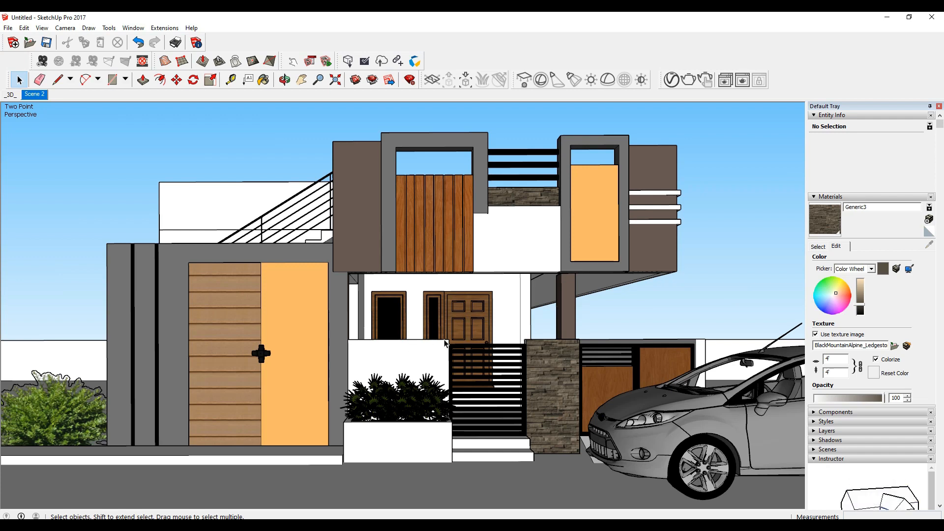
{"action": "scroll", "coordinate": [243, 408], "scroll_direction": "up", "scroll_amount": 5}
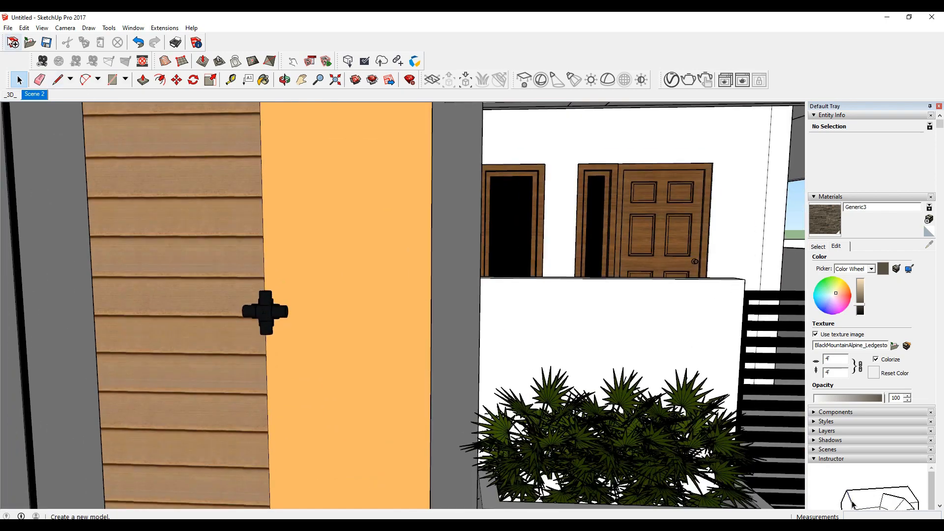
{"action": "left_click", "coordinate": [8, 28]}
{"action": "left_click", "coordinate": [29, 168]}
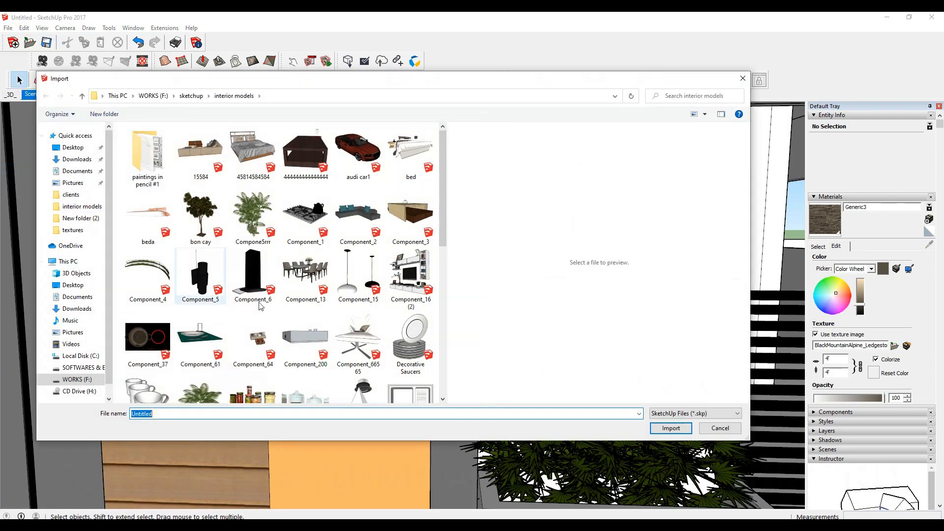
{"action": "key", "text": "Escape"}
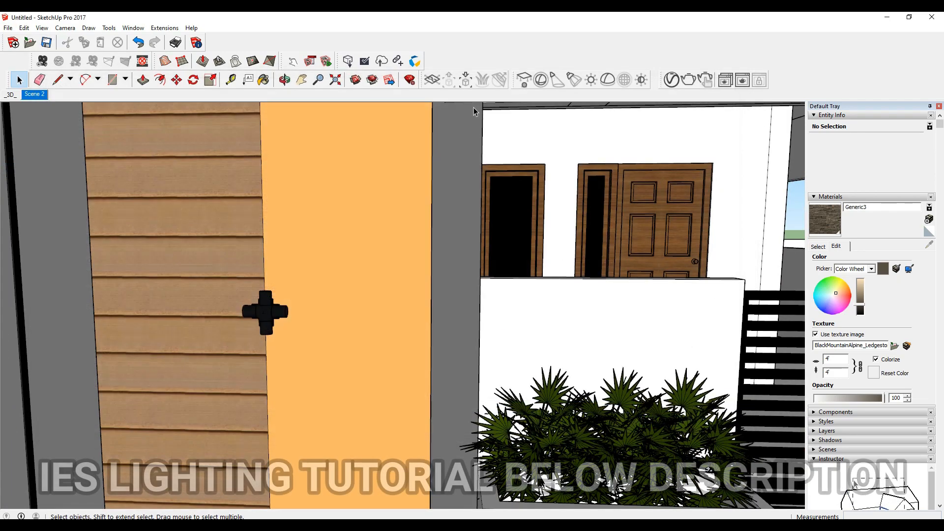
Step: Load an IES file as a V-Ray IES light and place it beneath the crossed wall light's lower arm
{"action": "left_click", "coordinate": [574, 83]}
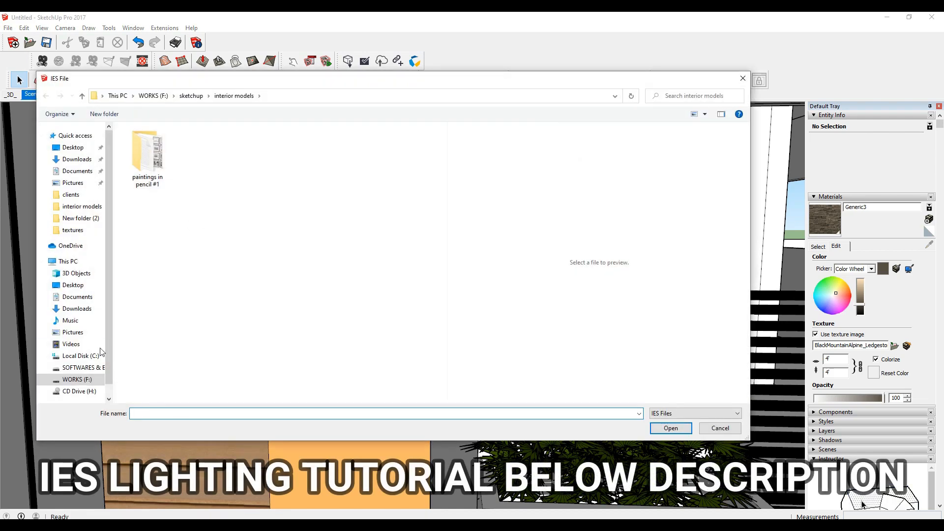
{"action": "left_click", "coordinate": [77, 380]}
{"action": "double_click", "coordinate": [167, 244]}
{"action": "left_click", "coordinate": [190, 173]}
{"action": "double_click", "coordinate": [190, 173]}
{"action": "left_click", "coordinate": [158, 223]}
{"action": "left_click", "coordinate": [155, 234]}
{"action": "double_click", "coordinate": [155, 234]}
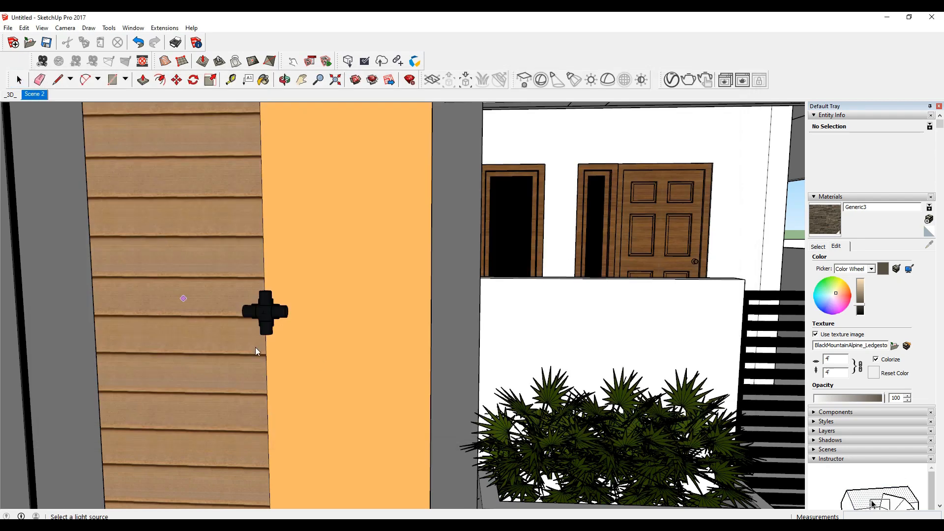
{"action": "left_click", "coordinate": [264, 335]}
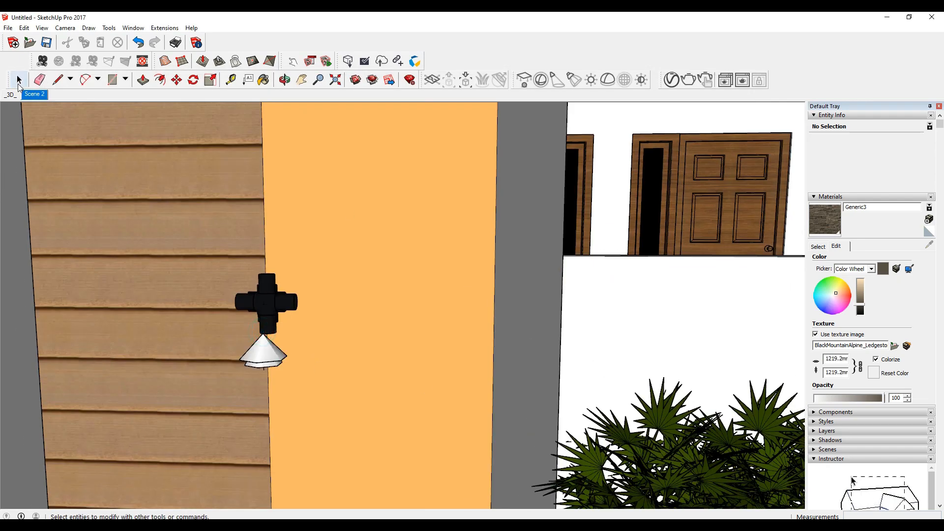
Step: Move the V-Ray IES light so its tip sits directly at the end of the wall light's lower arm
{"action": "middle_click_drag", "start_coordinate": [324, 286], "coordinate": [342, 387]}
{"action": "scroll", "coordinate": [261, 438], "scroll_direction": "up", "scroll_amount": 3}
{"action": "left_click", "coordinate": [261, 438]}
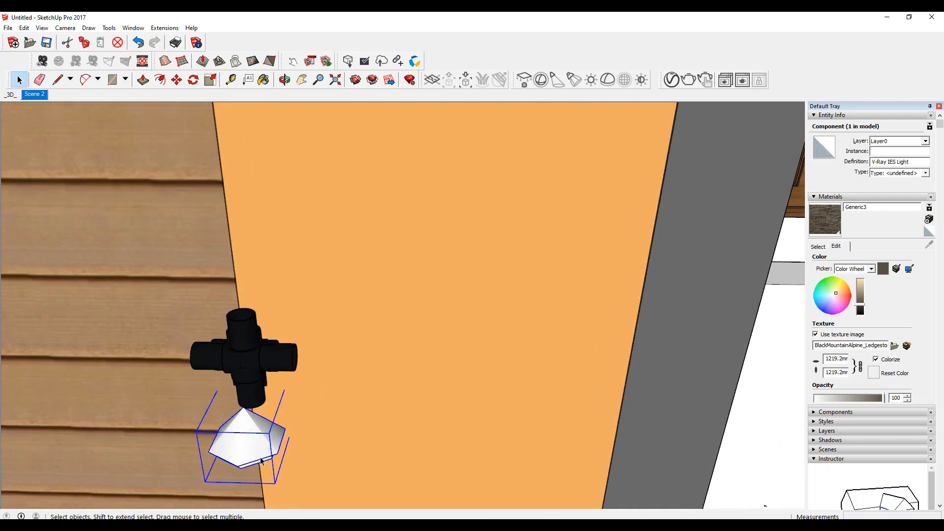
{"action": "scroll", "coordinate": [261, 441], "scroll_direction": "up", "scroll_amount": 1}
{"action": "middle_click_drag", "start_coordinate": [261, 446], "coordinate": [188, 432]}
{"action": "left_click", "coordinate": [177, 79]}
{"action": "scroll", "coordinate": [205, 376], "scroll_direction": "up", "scroll_amount": 4}
{"action": "left_click", "coordinate": [205, 376]}
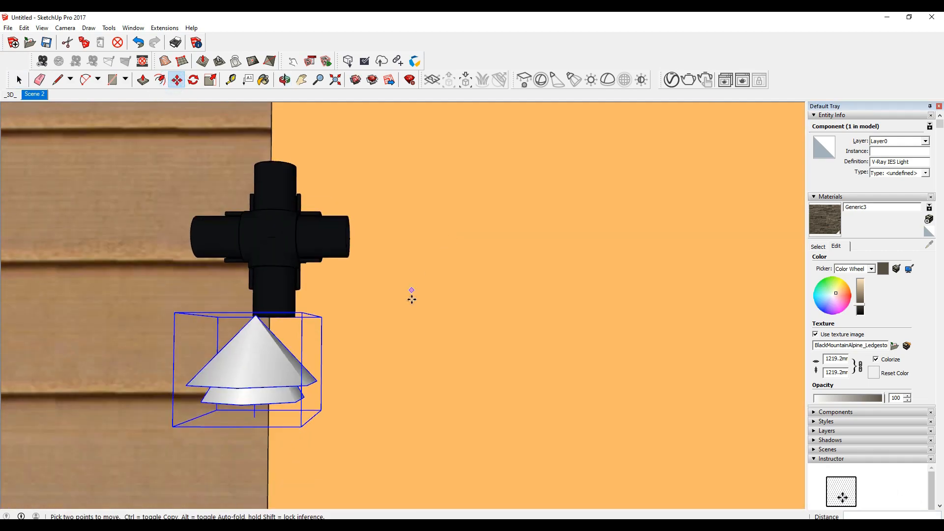
{"action": "scroll", "coordinate": [410, 293], "scroll_direction": "down", "scroll_amount": 2}
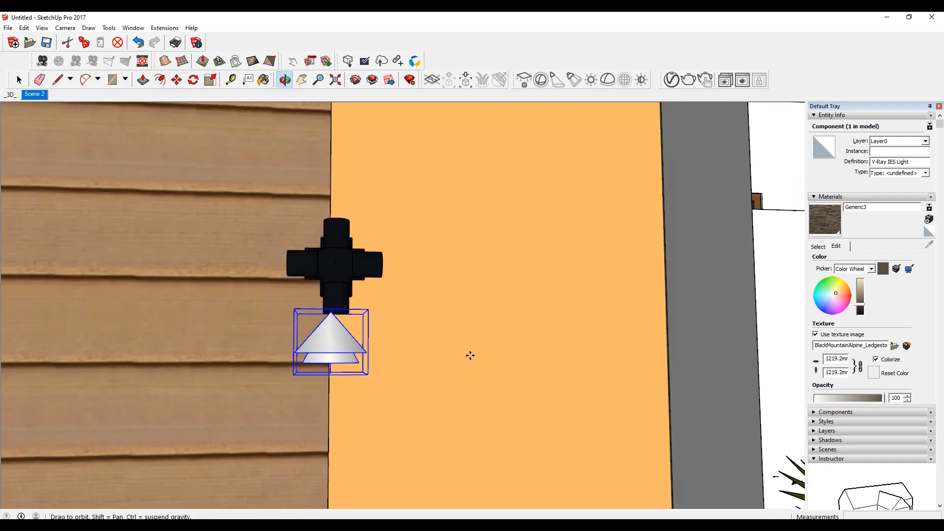
Step: Make a copy of the IES light rotated upside down, using a rotation centre beside the wall light
{"action": "scroll", "coordinate": [468, 353], "scroll_direction": "up", "scroll_amount": 4}
{"action": "left_click", "coordinate": [194, 80]}
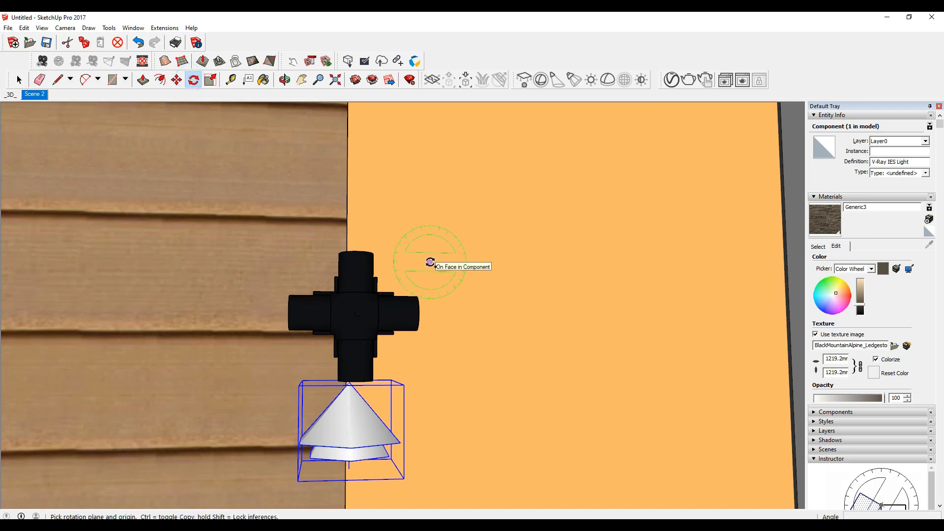
{"action": "left_click", "coordinate": [428, 312]}
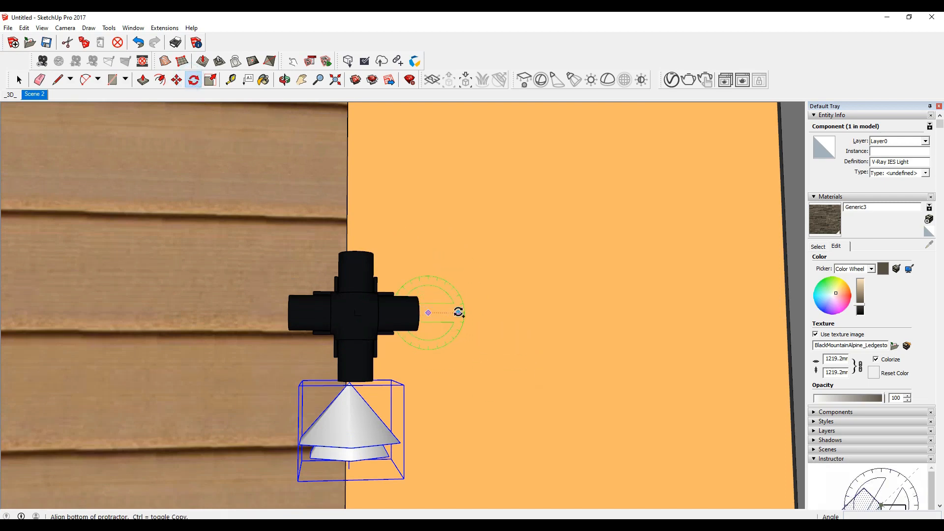
{"action": "left_click", "coordinate": [458, 313]}
{"action": "scroll", "coordinate": [422, 312], "scroll_direction": "up", "scroll_amount": 3}
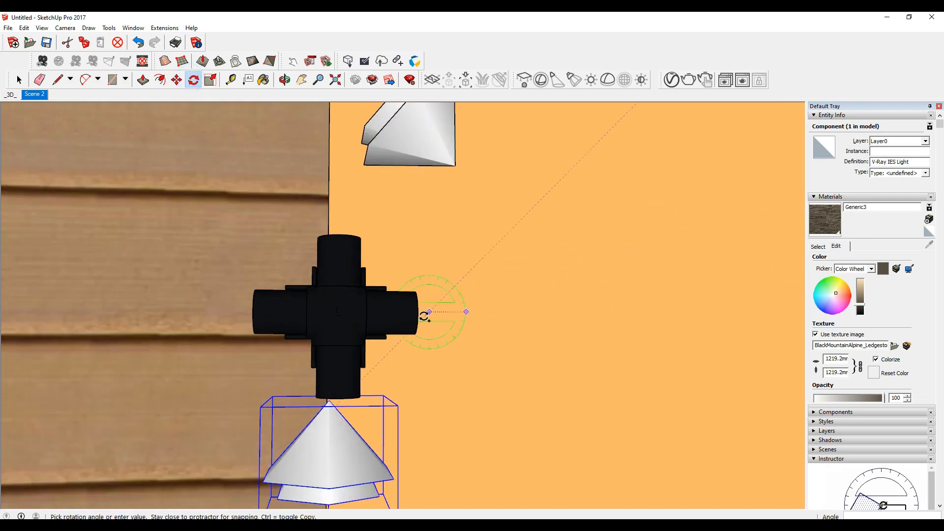
{"action": "left_click", "coordinate": [421, 312]}
{"action": "scroll", "coordinate": [369, 290], "scroll_direction": "down", "scroll_amount": 5}
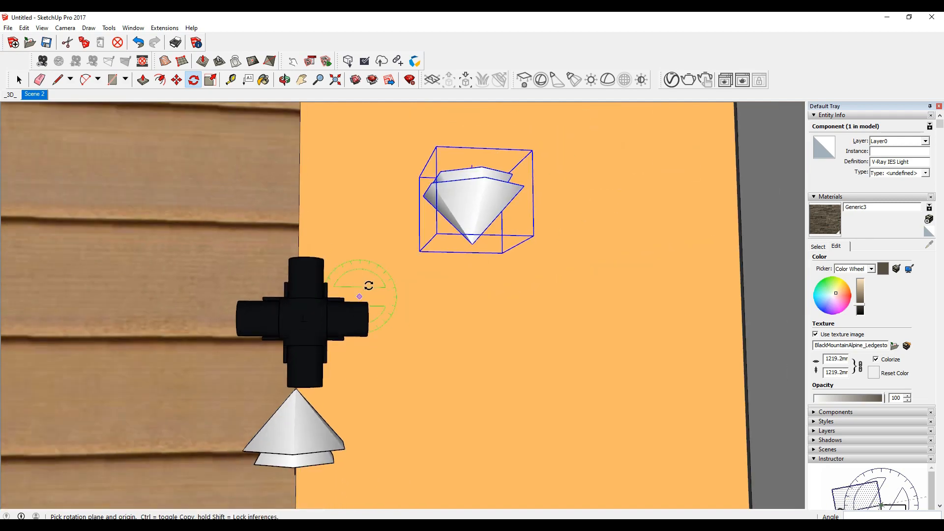
Step: Move the upside-down IES light copy so its tip meets the wall light's upper arm
{"action": "left_click", "coordinate": [176, 79]}
{"action": "left_click", "coordinate": [510, 324]}
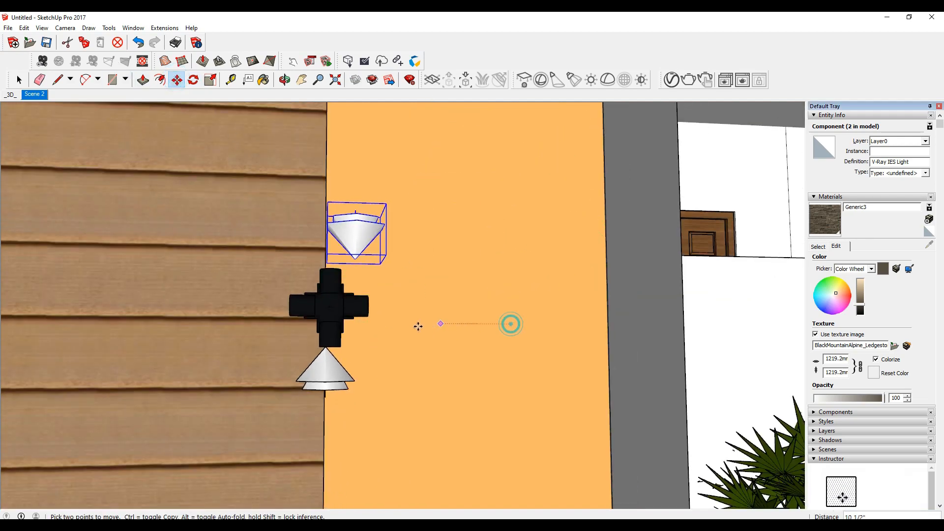
{"action": "left_click", "coordinate": [416, 328]}
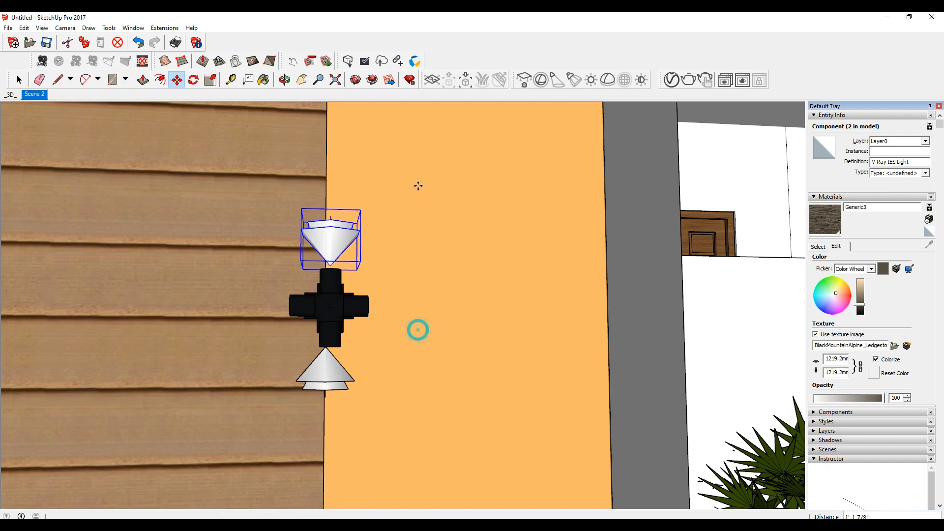
Step: Select both the upper and lower IES lights and make a copy of them rotated by 90°
{"action": "left_click", "coordinate": [18, 79]}
{"action": "scroll", "coordinate": [281, 309], "scroll_direction": "down", "scroll_amount": 2}
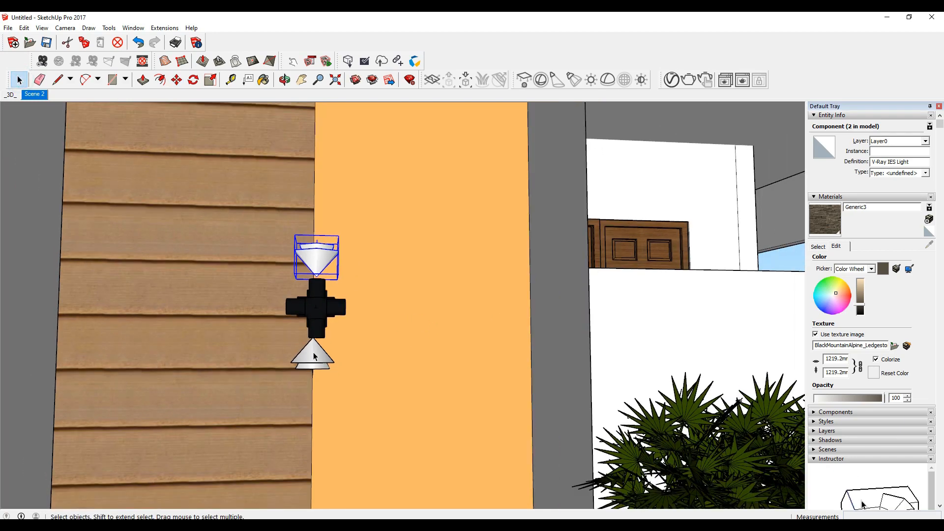
{"action": "scroll", "coordinate": [321, 295], "scroll_direction": "up", "scroll_amount": 2}
{"action": "left_click", "coordinate": [313, 382], "text": "shift"}
{"action": "left_click", "coordinate": [193, 79]}
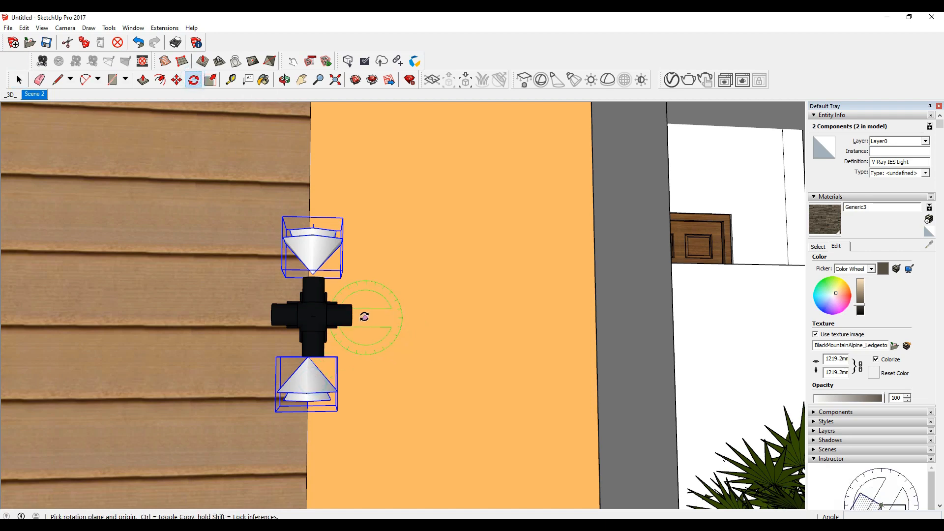
{"action": "left_click", "coordinate": [359, 313]}
{"action": "left_click", "coordinate": [383, 313]}
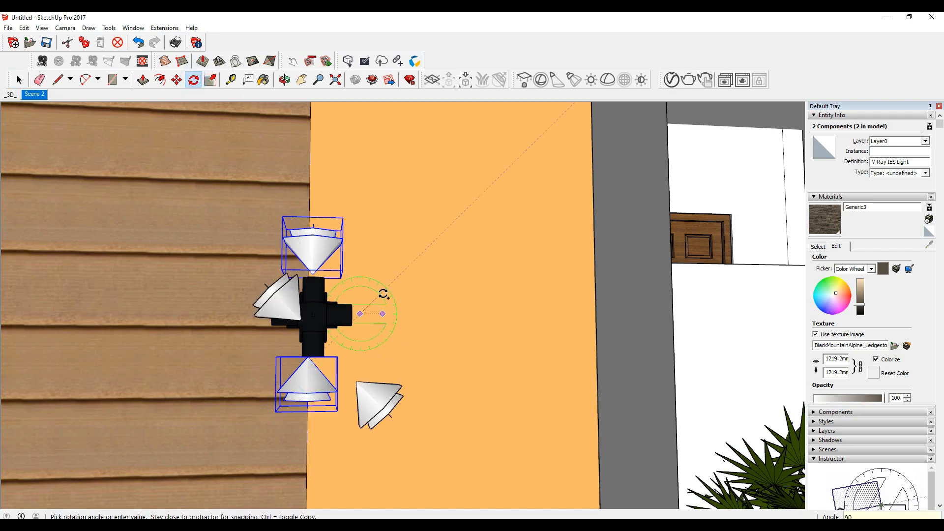
{"action": "key", "text": "Return"}
Step: Move the rotated pair of IES lights to the ends of the wall light's side arms and return to the Scene 2 view
{"action": "key", "text": "m"}
{"action": "left_click", "coordinate": [540, 444]}
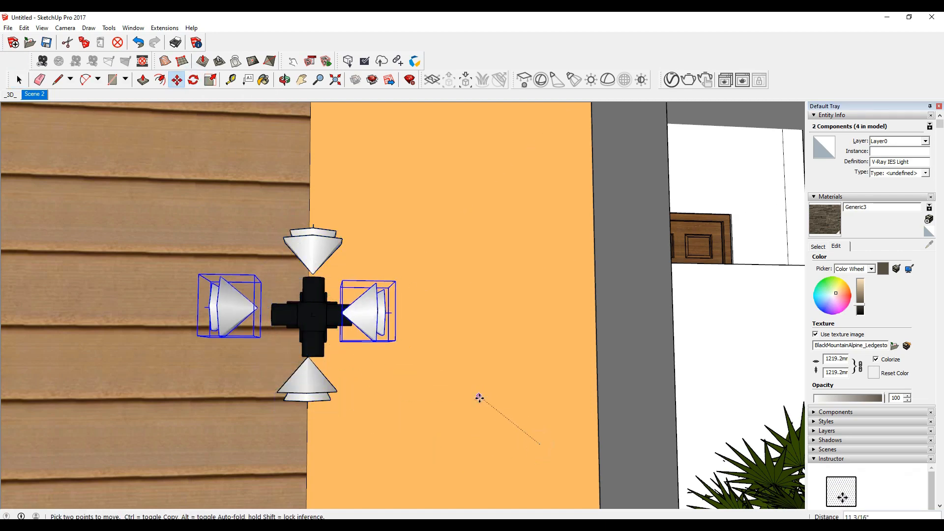
{"action": "left_click", "coordinate": [491, 399]}
{"action": "middle_click_drag", "start_coordinate": [489, 399], "coordinate": [133, 146]}
{"action": "key", "text": "space"}
{"action": "scroll", "coordinate": [354, 219], "scroll_direction": "down", "scroll_amount": 6}
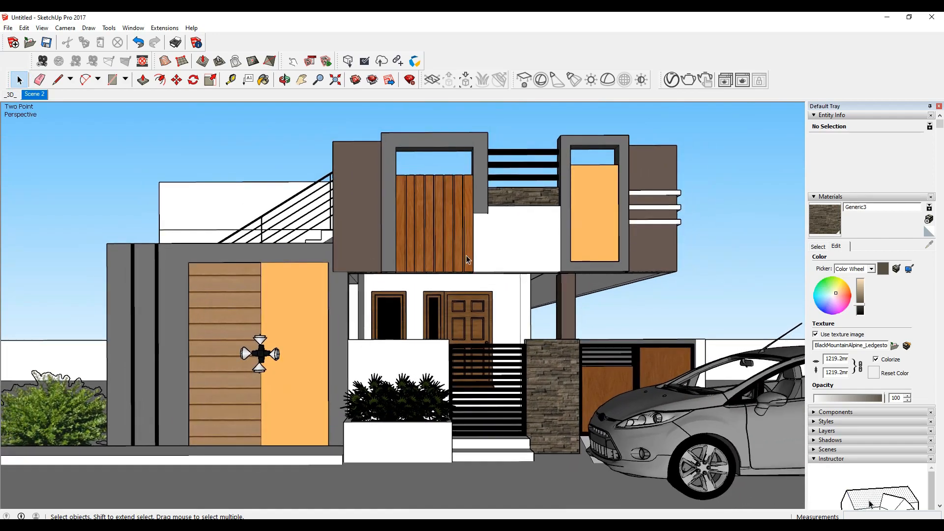
{"action": "left_click", "coordinate": [737, 250]}
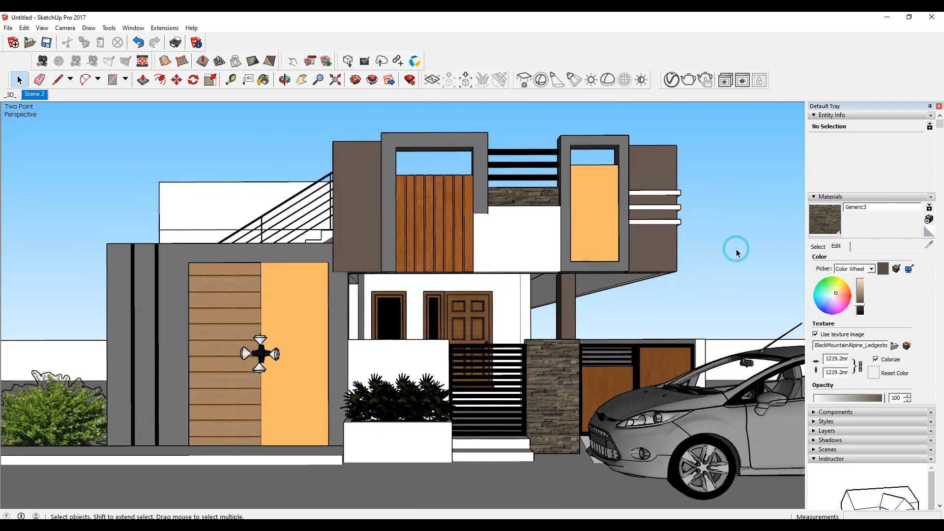
{"action": "left_click", "coordinate": [8, 28]}
{"action": "left_click", "coordinate": [28, 169]}
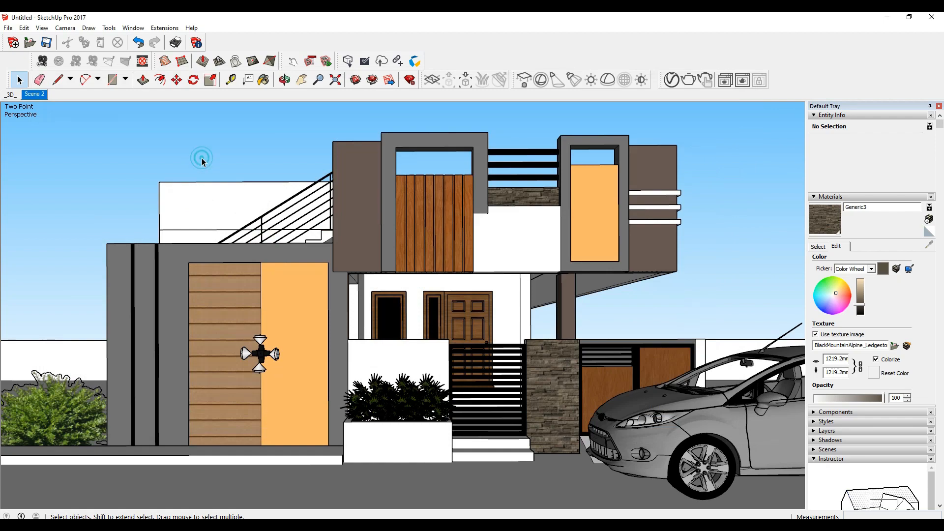
Step: Draw a V-Ray rectangle light across most of the larger rear section of the house roof, inside the parapet
{"action": "middle_click_drag", "start_coordinate": [374, 272], "coordinate": [396, 453]}
{"action": "scroll", "coordinate": [397, 453], "scroll_direction": "down", "scroll_amount": 3}
{"action": "scroll", "coordinate": [356, 236], "scroll_direction": "up", "scroll_amount": 4}
{"action": "middle_click_drag", "start_coordinate": [355, 236], "coordinate": [368, 393]}
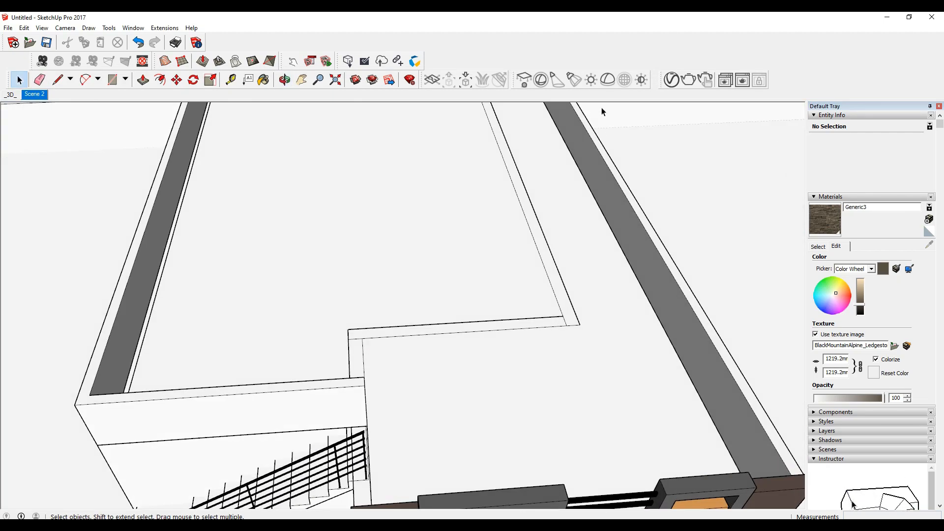
{"action": "left_click", "coordinate": [529, 80]}
{"action": "scroll", "coordinate": [402, 429], "scroll_direction": "down", "scroll_amount": 3}
{"action": "scroll", "coordinate": [286, 225], "scroll_direction": "up", "scroll_amount": 2}
{"action": "left_click", "coordinate": [264, 172]}
{"action": "left_click", "coordinate": [542, 361]}
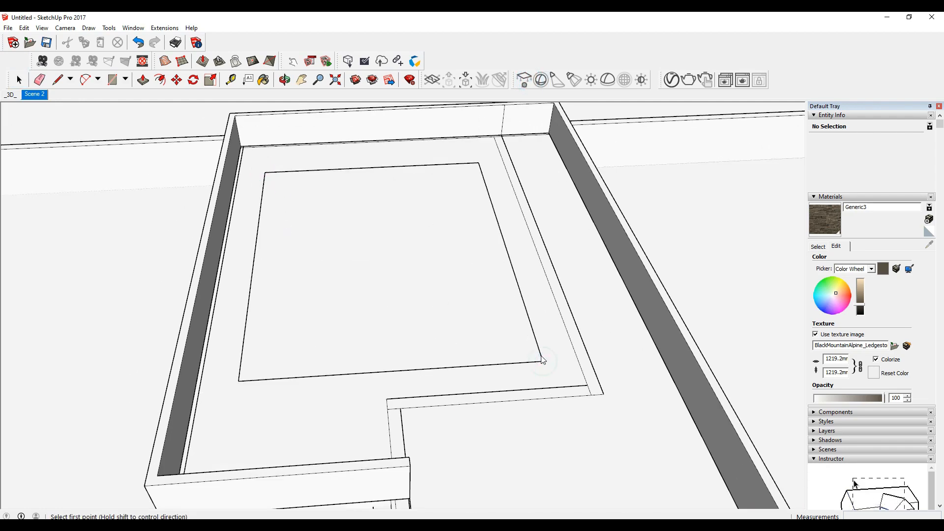
{"action": "left_click", "coordinate": [18, 79]}
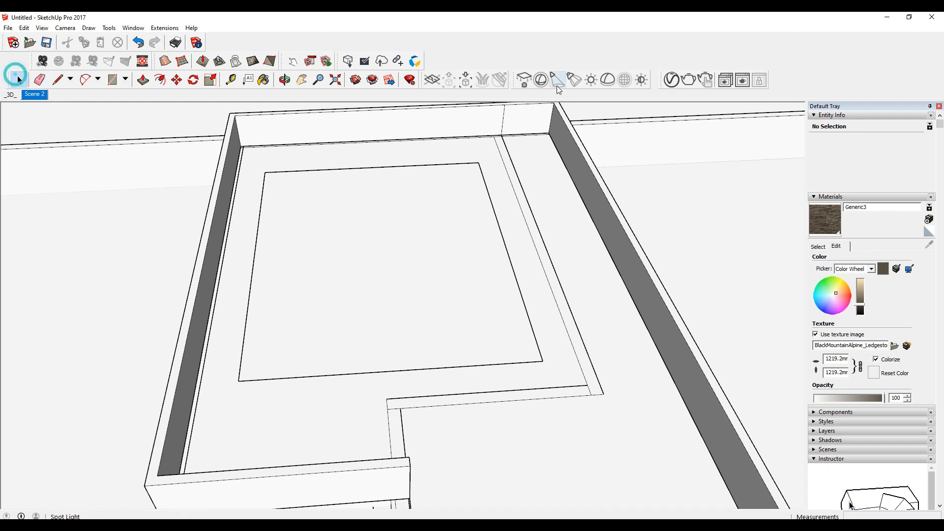
Step: Draw a second V-Ray rectangle light on the smaller front section of the roof, beside the staircase
{"action": "left_click", "coordinate": [520, 85]}
{"action": "middle_click_drag", "start_coordinate": [516, 322], "coordinate": [469, 335]}
{"action": "scroll", "coordinate": [426, 174], "scroll_direction": "down", "scroll_amount": 2}
{"action": "scroll", "coordinate": [442, 407], "scroll_direction": "up", "scroll_amount": 3}
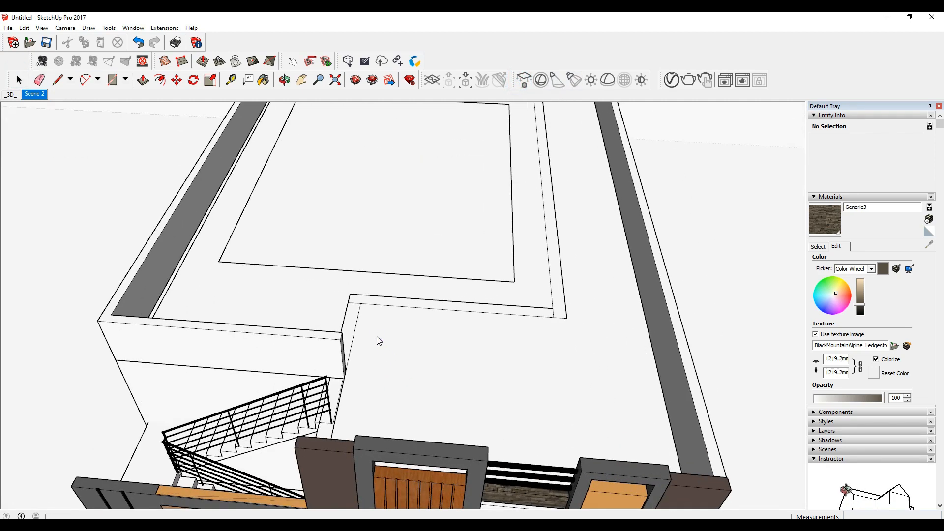
{"action": "left_click", "coordinate": [377, 331]}
{"action": "middle_click_drag", "start_coordinate": [479, 399], "coordinate": [527, 489]}
{"action": "scroll", "coordinate": [514, 438], "scroll_direction": "down", "scroll_amount": 2}
{"action": "scroll", "coordinate": [522, 437], "scroll_direction": "up", "scroll_amount": 1}
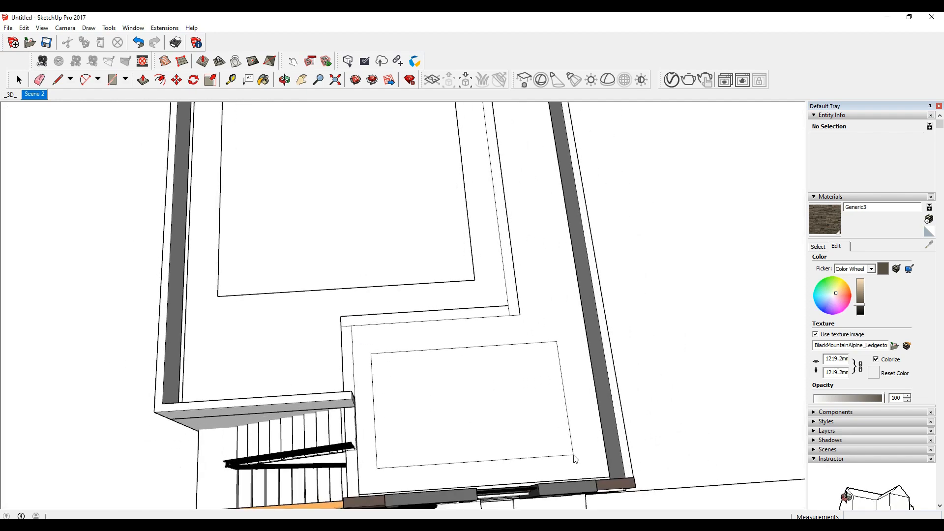
{"action": "left_click", "coordinate": [585, 466]}
{"action": "key", "text": "space"}
Step: Select both roof rectangle lights, move them 1' down below the roof slab, and return to the Scene 2 view
{"action": "middle_click_drag", "start_coordinate": [581, 459], "coordinate": [568, 347]}
{"action": "left_click", "coordinate": [444, 351]}
{"action": "middle_click_drag", "start_coordinate": [483, 401], "coordinate": [511, 270]}
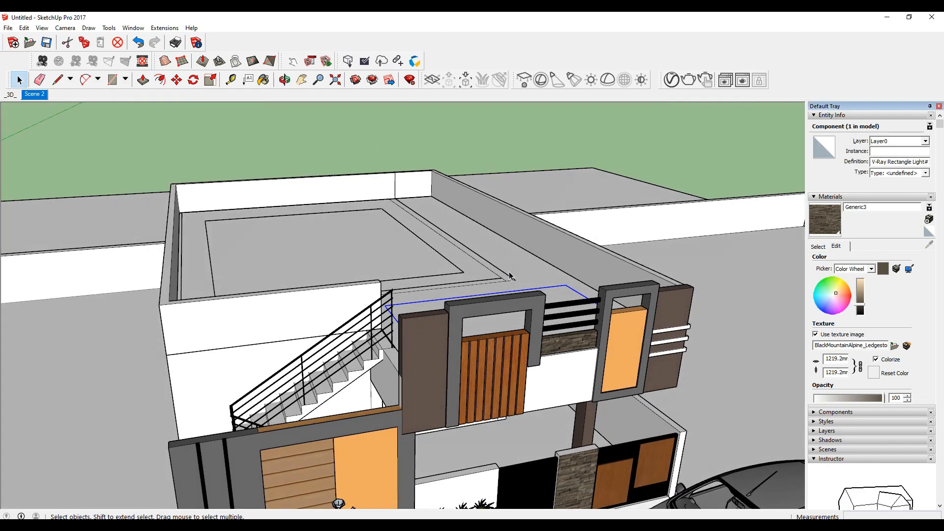
{"action": "middle_click_drag", "start_coordinate": [221, 351], "coordinate": [148, 338]}
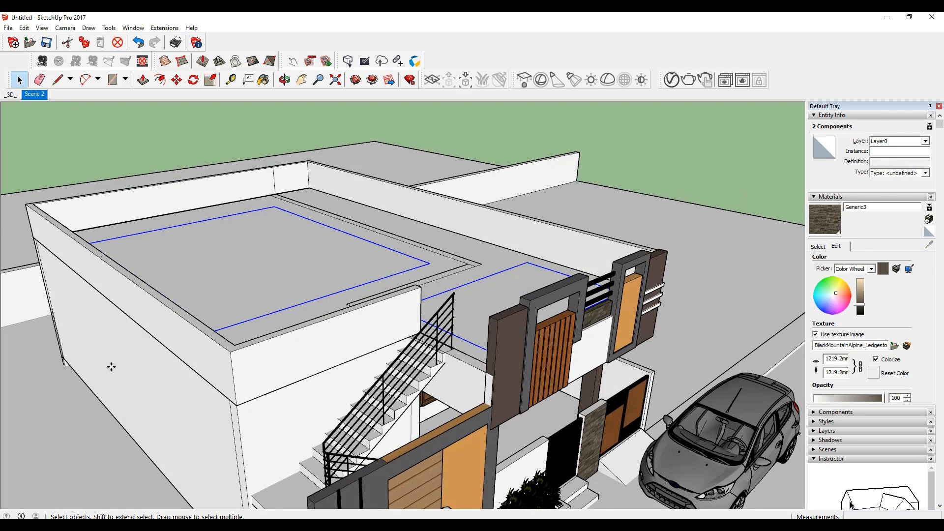
{"action": "key", "text": "m"}
{"action": "left_click", "coordinate": [150, 337]}
{"action": "type", "text": "1'"}
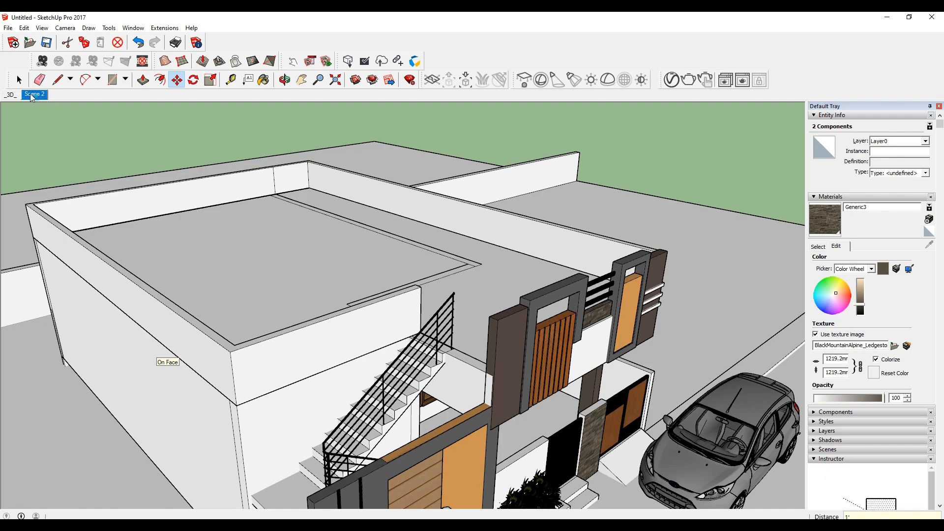
{"action": "left_click", "coordinate": [36, 95]}
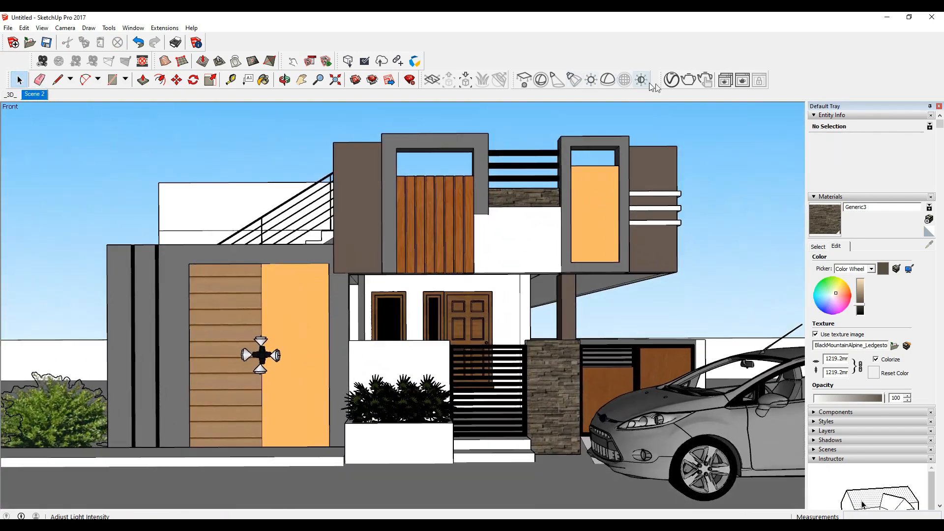
Step: Set V-Ray Rectangle Light's intensity to 3 and its colour to warm yellow, RGB 236, 205, 140
{"action": "left_click", "coordinate": [671, 79]}
{"action": "left_click", "coordinate": [462, 167]}
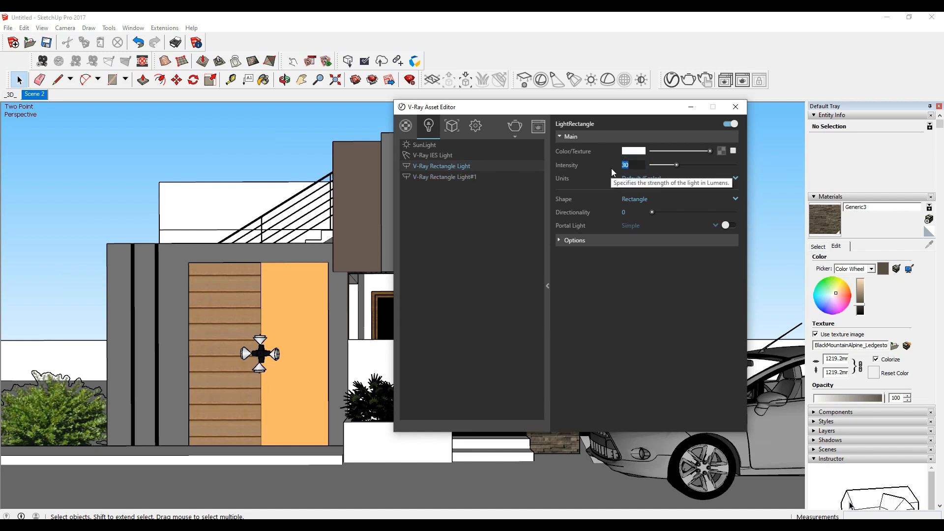
{"action": "left_click", "coordinate": [638, 153]}
{"action": "left_click", "coordinate": [524, 163]}
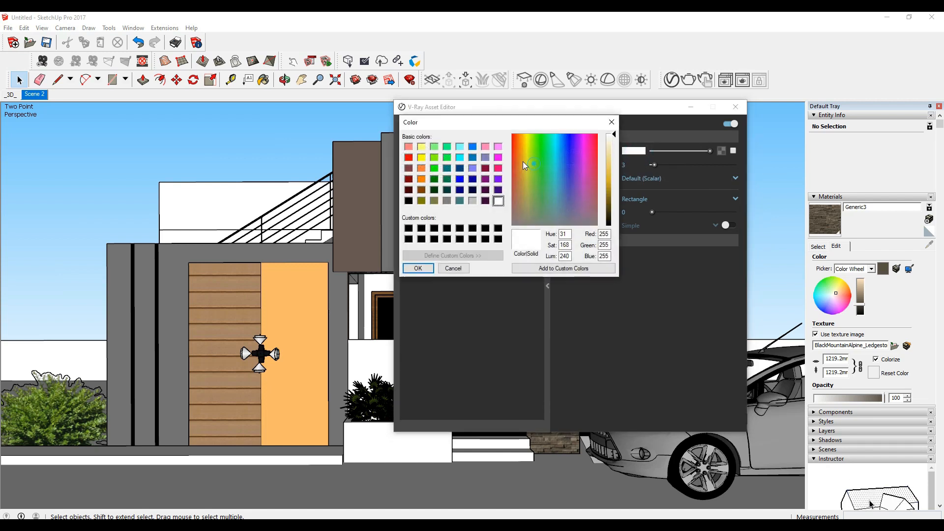
{"action": "left_click", "coordinate": [609, 157]}
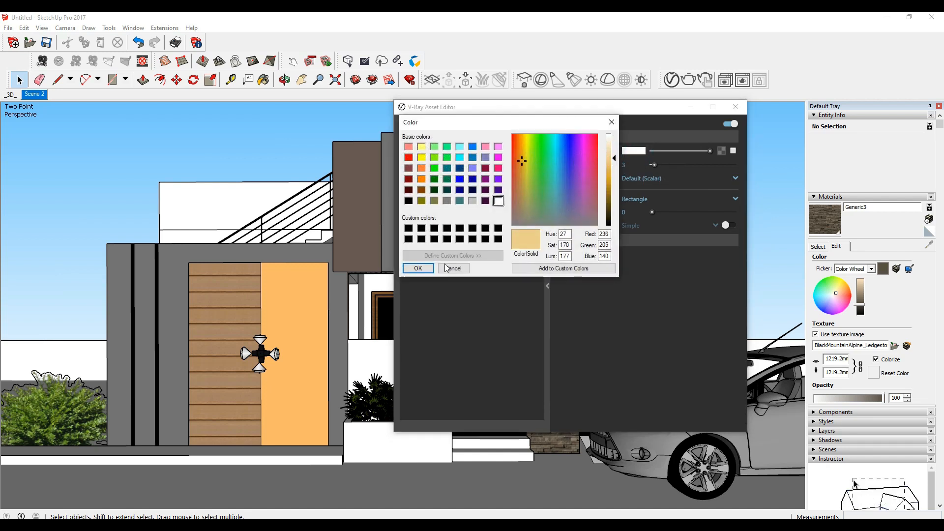
{"action": "left_click", "coordinate": [418, 268]}
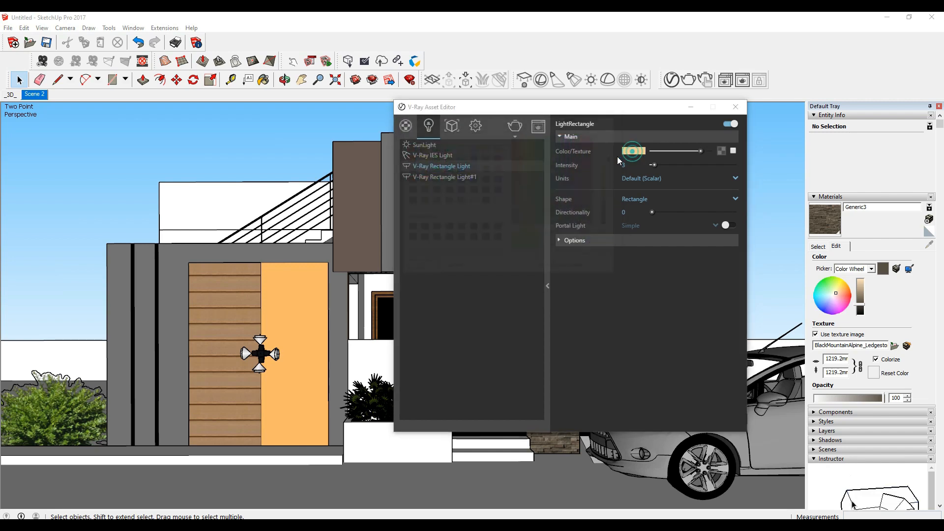
Step: Deepen V-Ray Rectangle Light's colour to warm orange, make it invisible and double-sided, and disable Affect Specular and Affect Reflections
{"action": "left_click", "coordinate": [633, 151]}
{"action": "left_click", "coordinate": [610, 163]}
{"action": "left_click", "coordinate": [425, 268]}
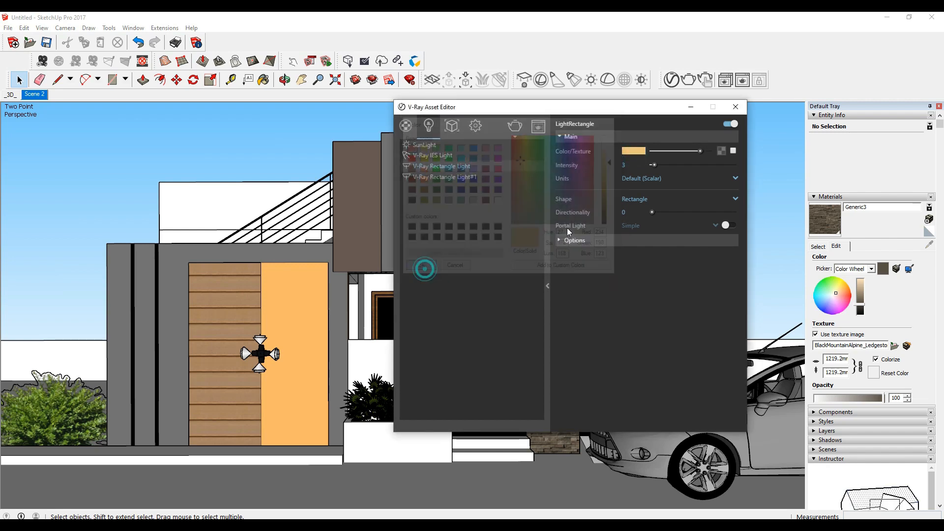
{"action": "left_click", "coordinate": [573, 239]}
{"action": "left_click", "coordinate": [624, 254]}
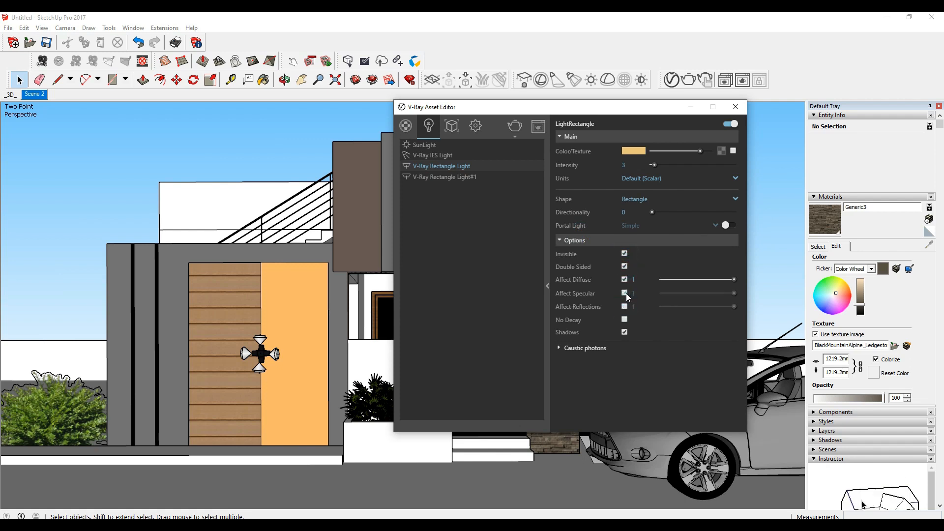
Step: Set V-Ray Rectangle Light#1's intensity to 2 and its colour to pale warm yellow, RGB 241, 225, 177
{"action": "left_click", "coordinate": [455, 177]}
{"action": "left_click", "coordinate": [631, 164]}
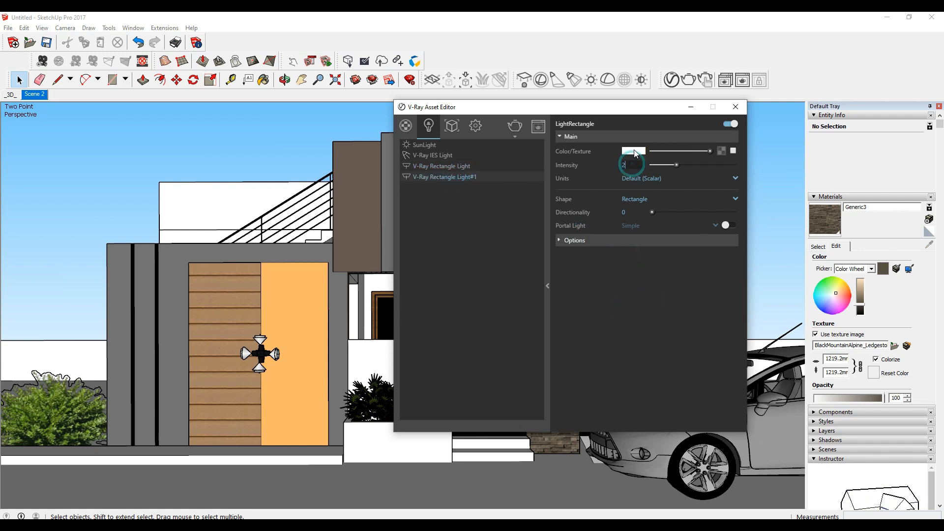
{"action": "left_click", "coordinate": [634, 151]}
{"action": "left_click", "coordinate": [525, 163]}
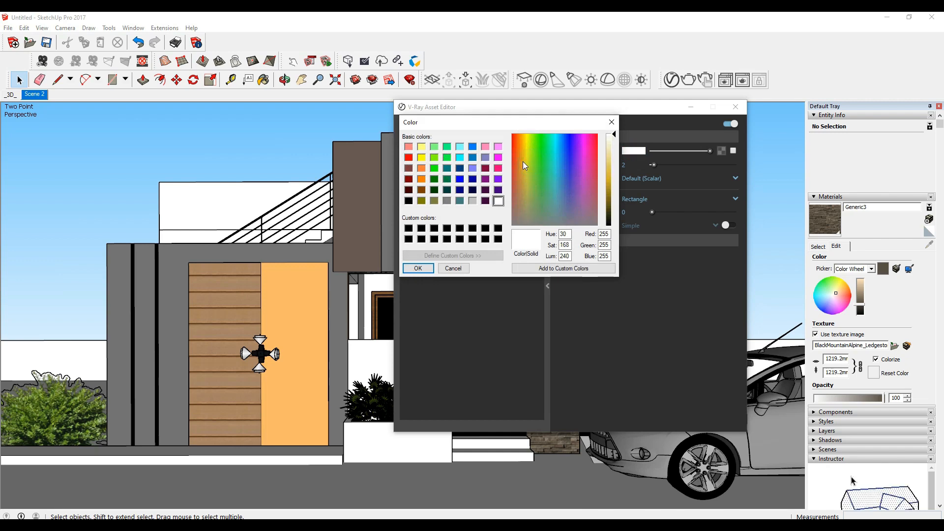
{"action": "left_click", "coordinate": [611, 152]}
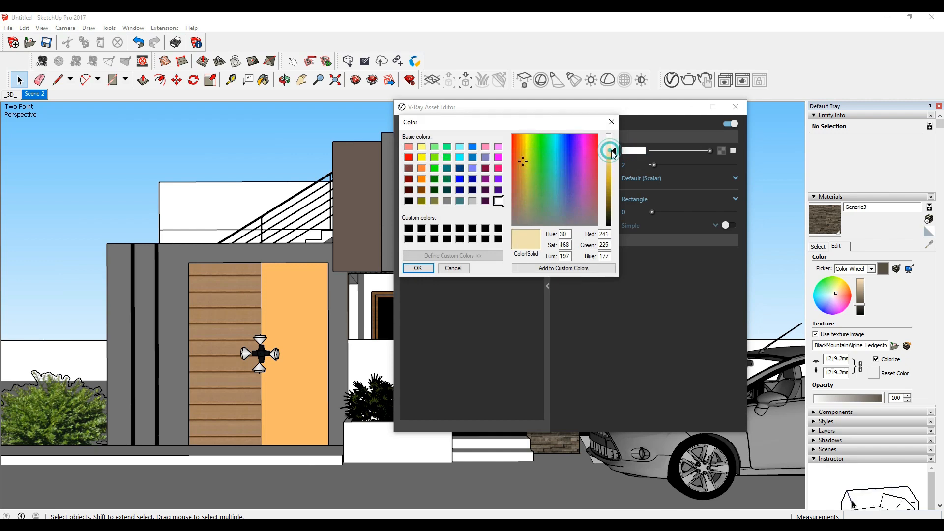
{"action": "left_click", "coordinate": [417, 268]}
Step: Make V-Ray Rectangle Light#1 invisible and double-sided, disable Affect Specular and Affect Reflections, and close the Asset Editor
{"action": "left_click", "coordinate": [628, 240]}
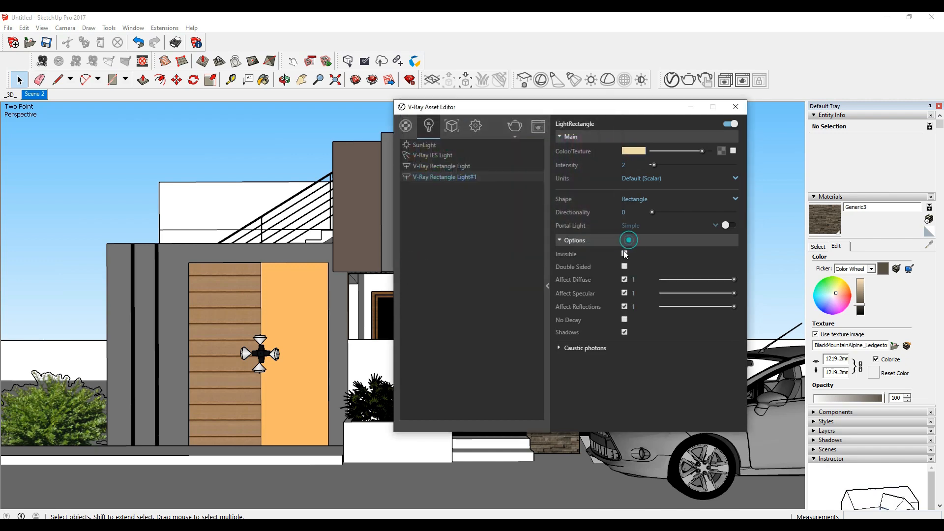
{"action": "left_click", "coordinate": [625, 305]}
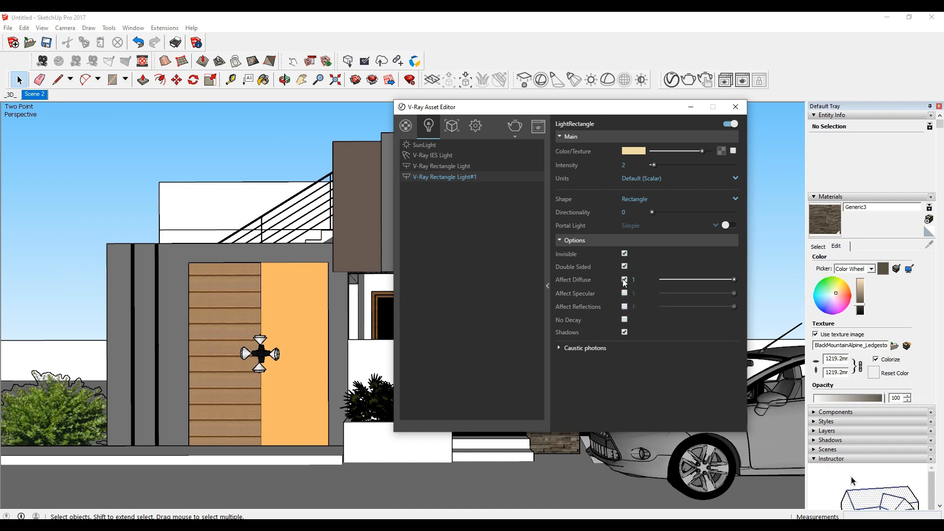
{"action": "left_click", "coordinate": [734, 107]}
{"action": "left_click", "coordinate": [740, 216]}
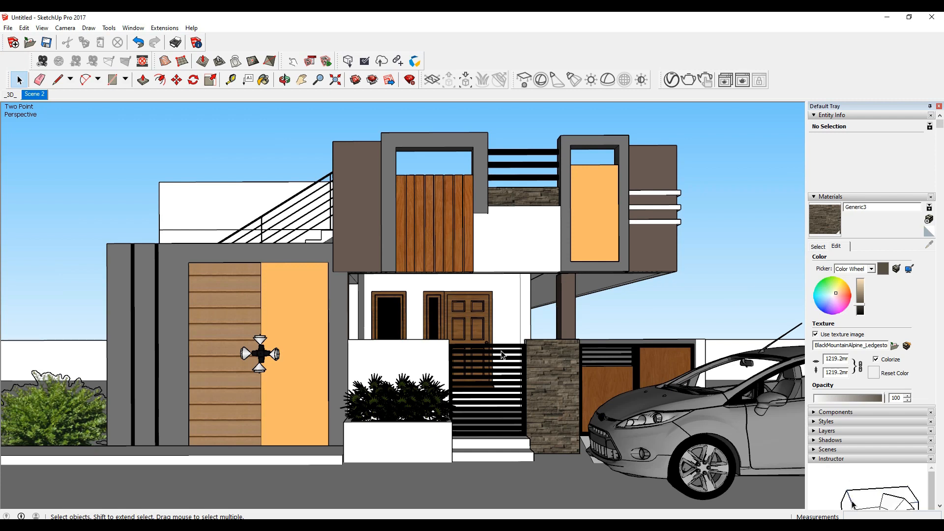
Step: Create a new generic V-Ray material for the road and assign a bitmap texture to its diffuse channel
{"action": "middle_click_drag", "start_coordinate": [490, 368], "coordinate": [401, 433]}
{"action": "scroll", "coordinate": [399, 437], "scroll_direction": "up", "scroll_amount": 3}
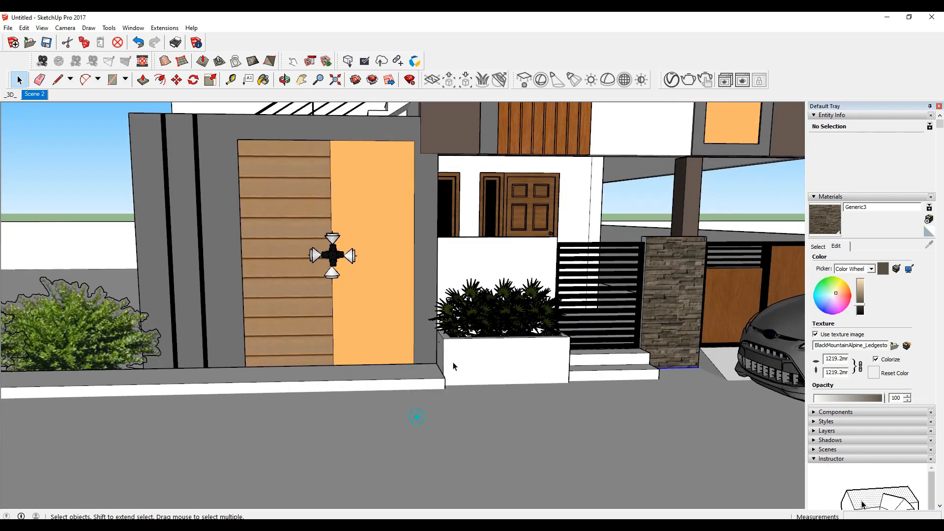
{"action": "left_click", "coordinate": [618, 119]}
{"action": "left_click", "coordinate": [671, 80]}
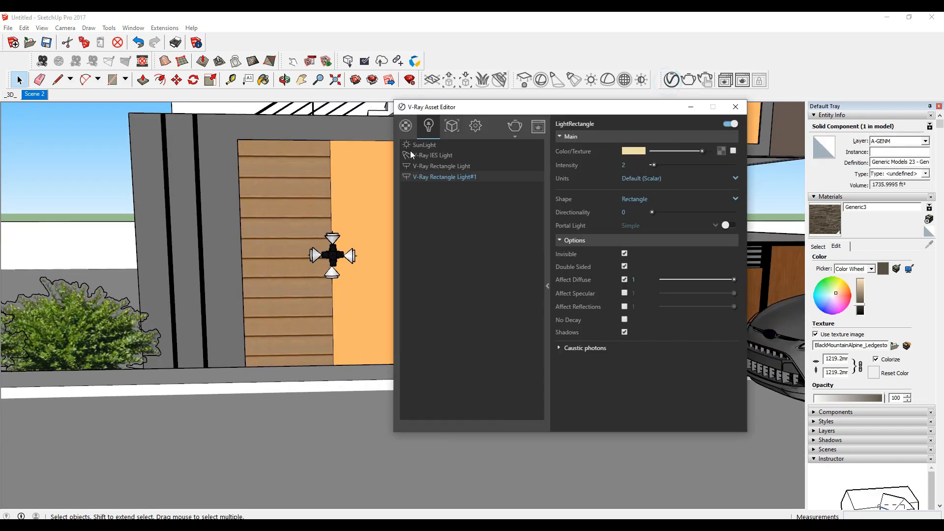
{"action": "left_click", "coordinate": [410, 128]}
{"action": "left_click", "coordinate": [416, 426]}
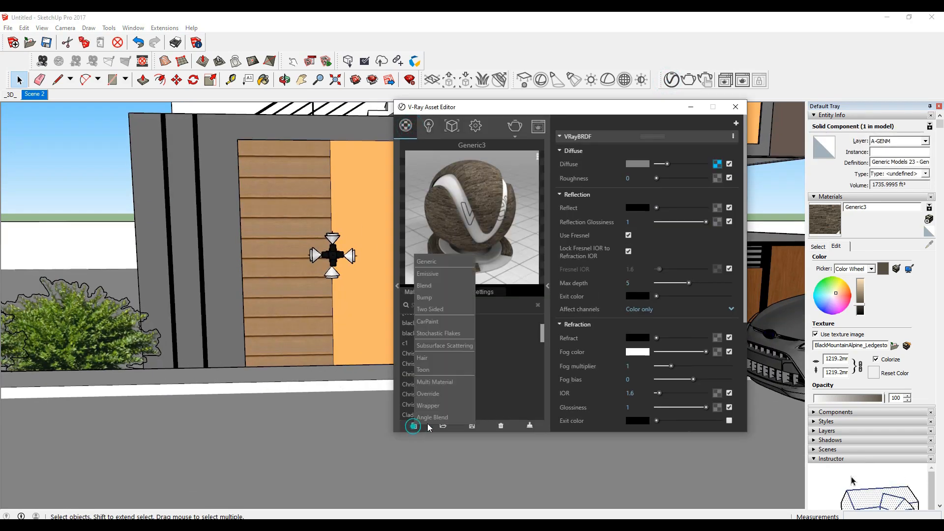
{"action": "left_click", "coordinate": [444, 256]}
{"action": "left_click", "coordinate": [717, 164]}
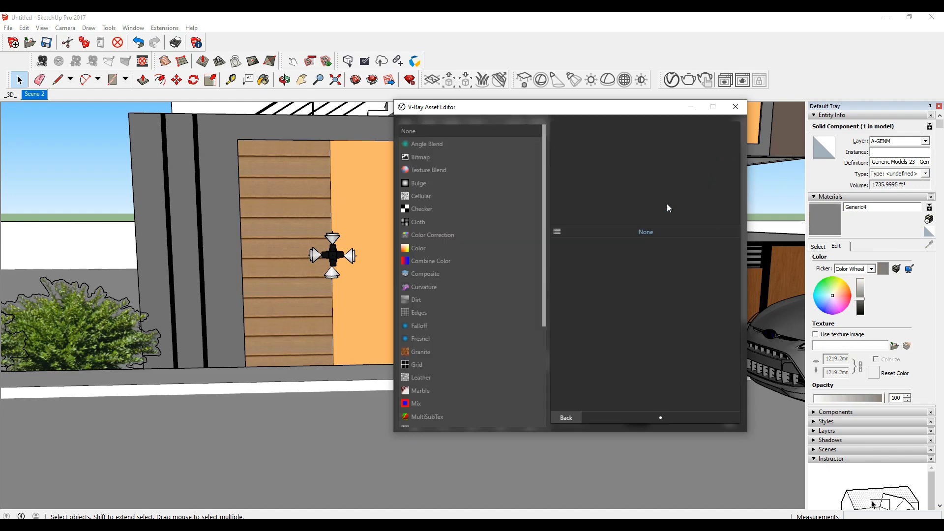
{"action": "left_click", "coordinate": [421, 158]}
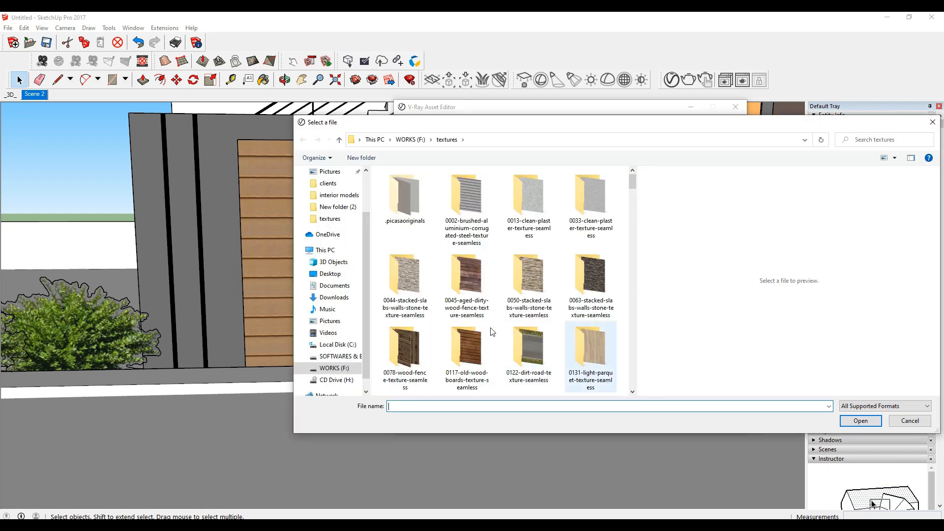
Step: Load "152_damaged road texture-seamless" from the textures folder as the diffuse bitmap
{"action": "scroll", "coordinate": [493, 332], "scroll_direction": "down", "scroll_amount": 10}
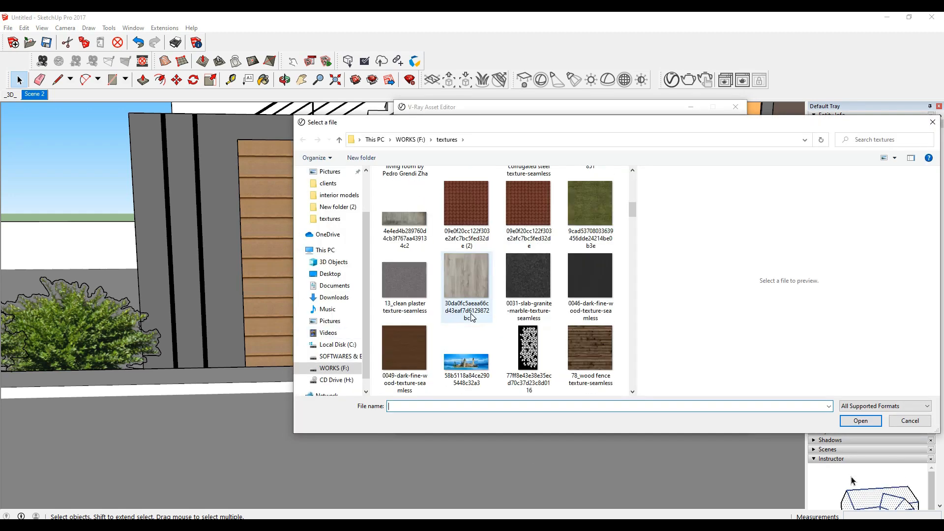
{"action": "scroll", "coordinate": [471, 317], "scroll_direction": "down", "scroll_amount": 3}
{"action": "left_click", "coordinate": [576, 301]}
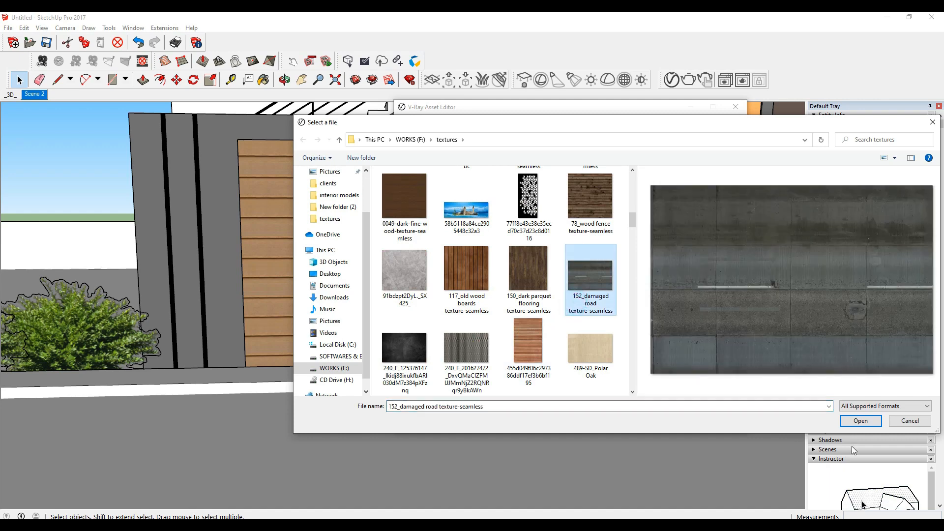
{"action": "scroll", "coordinate": [518, 279], "scroll_direction": "down", "scroll_amount": 5}
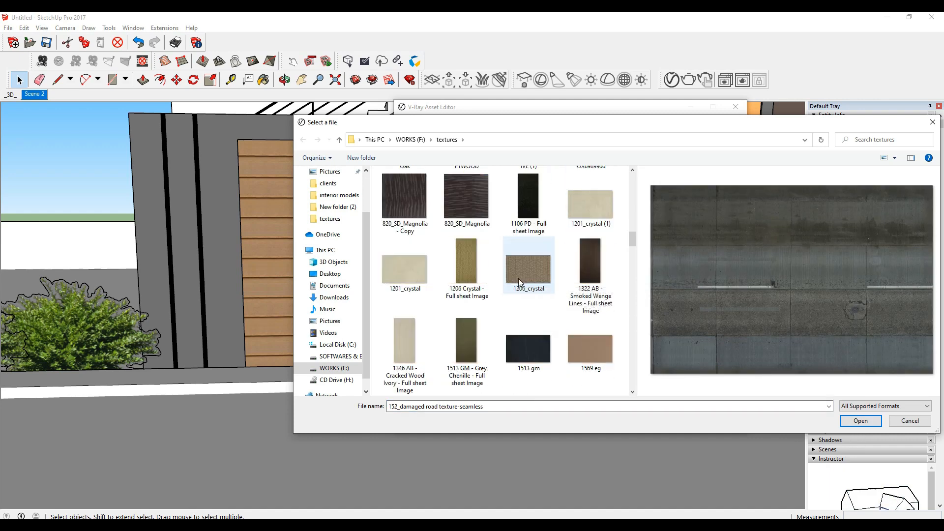
{"action": "scroll", "coordinate": [518, 278], "scroll_direction": "down", "scroll_amount": 2}
{"action": "left_click", "coordinate": [859, 420]}
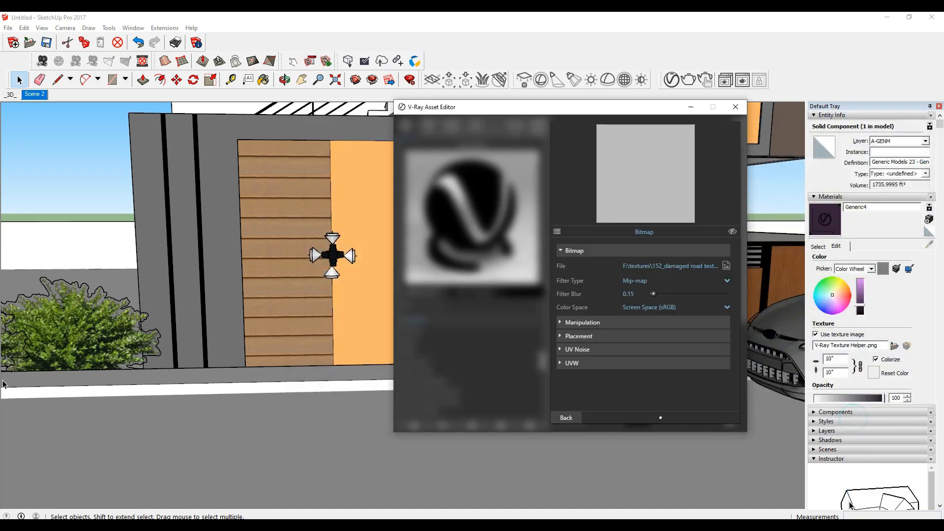
Step: Scale the road texture to 30' and paint it on the ground in front of the house
{"action": "left_click", "coordinate": [835, 359]}
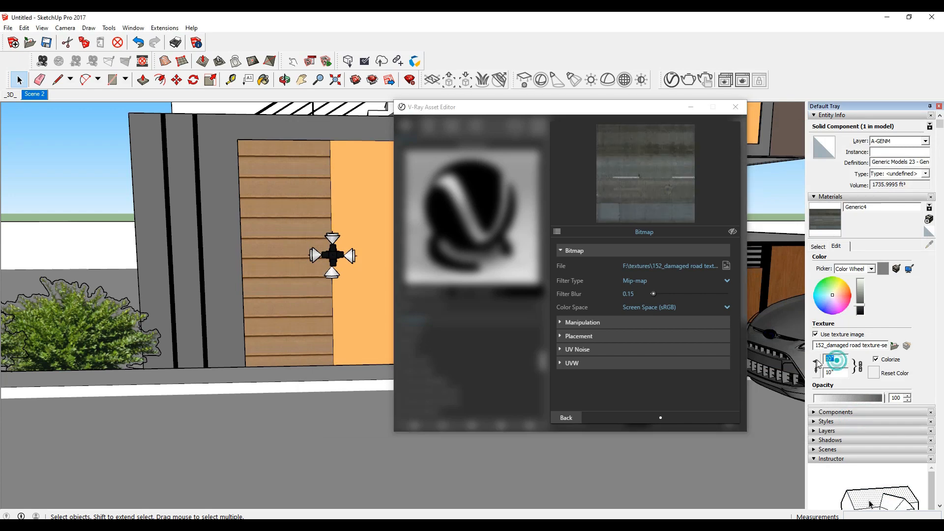
{"action": "type", "text": "30'"}
{"action": "key", "text": "Return"}
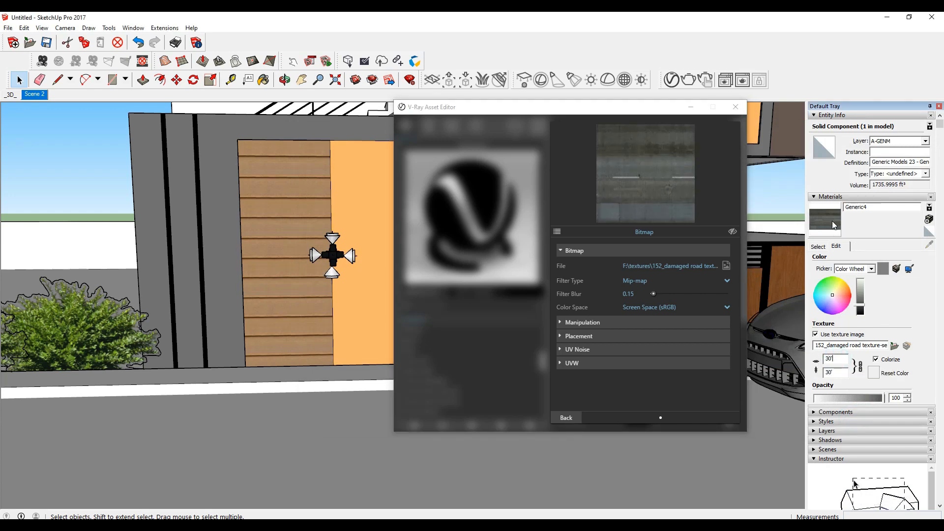
{"action": "key", "text": "b"}
{"action": "left_click", "coordinate": [238, 453]}
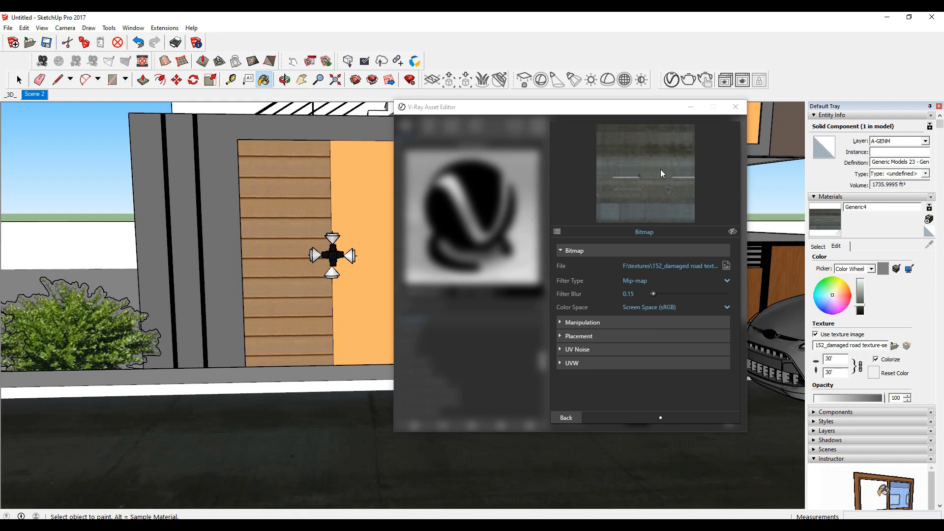
{"action": "left_click", "coordinate": [565, 418]}
{"action": "left_click", "coordinate": [412, 425]}
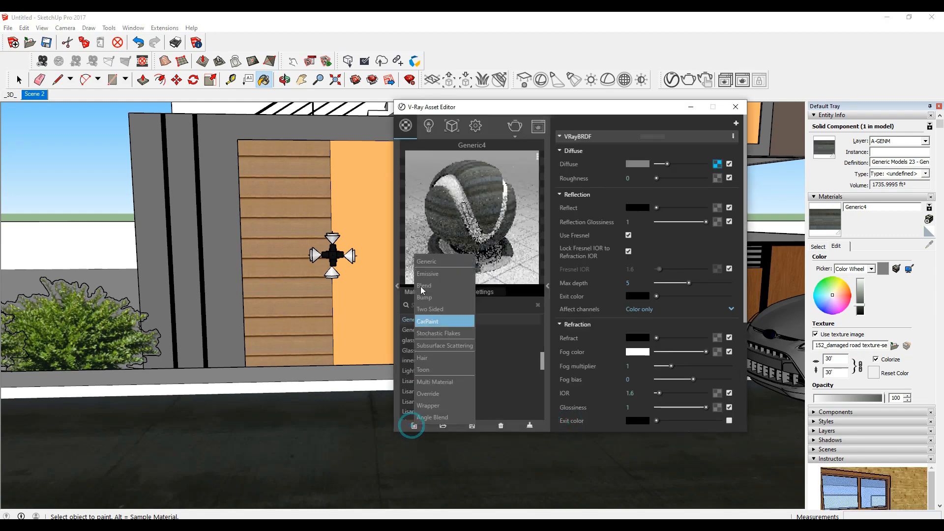
{"action": "left_click", "coordinate": [426, 262]}
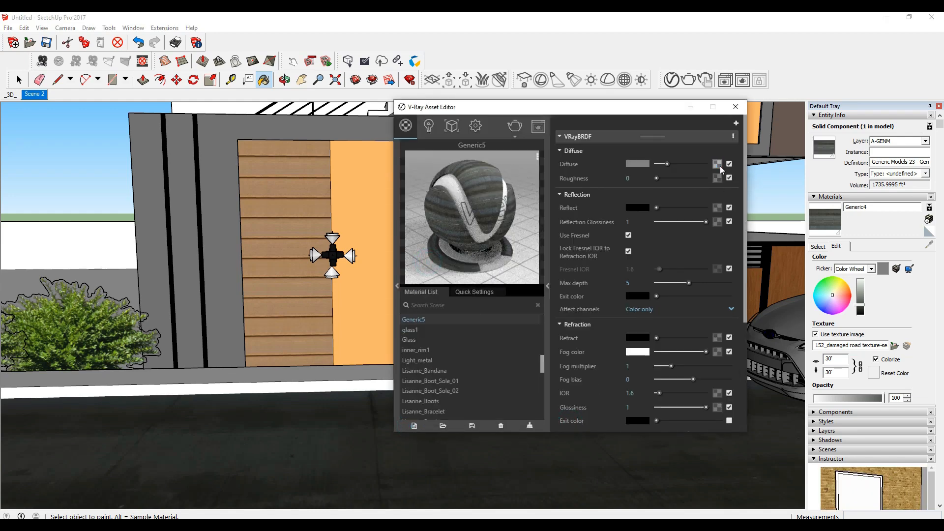
{"action": "left_click", "coordinate": [717, 164]}
{"action": "left_click", "coordinate": [427, 160]}
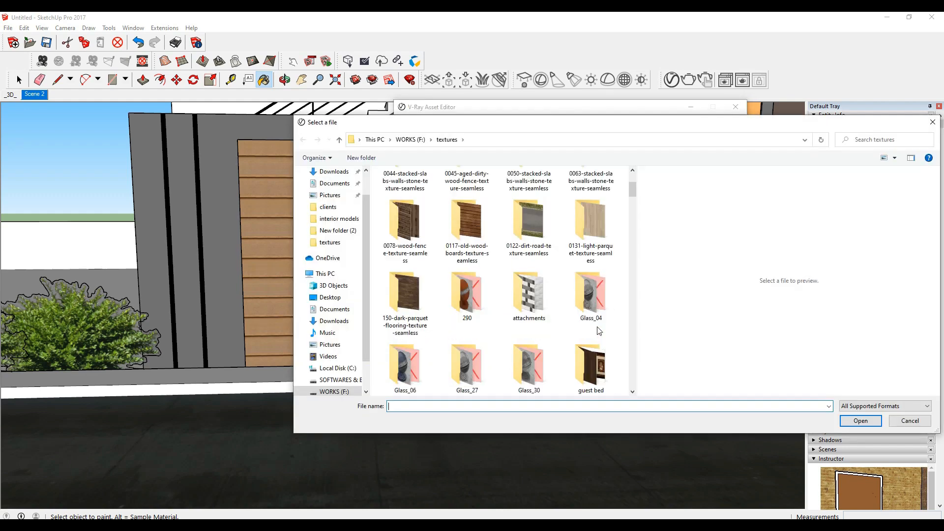
{"action": "scroll", "coordinate": [501, 281], "scroll_direction": "down", "scroll_amount": 3}
{"action": "left_click", "coordinate": [589, 349]}
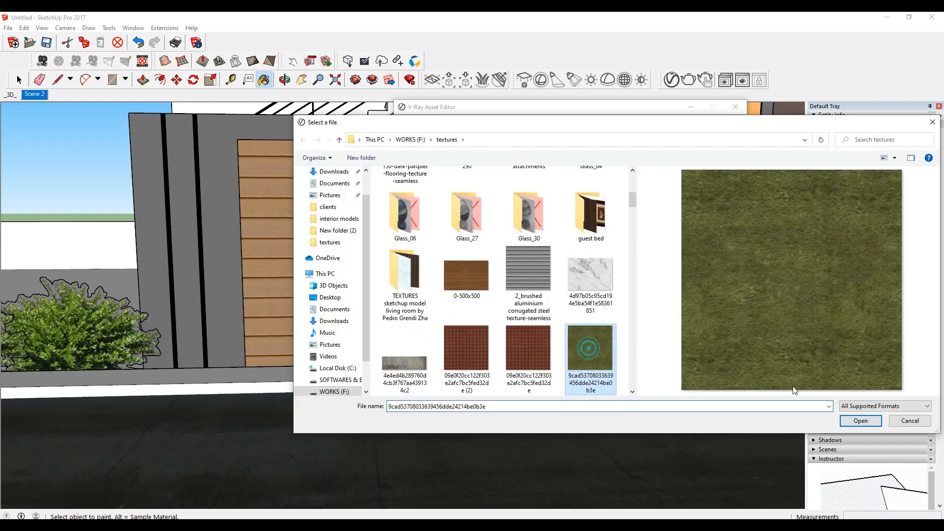
{"action": "left_click", "coordinate": [860, 421]}
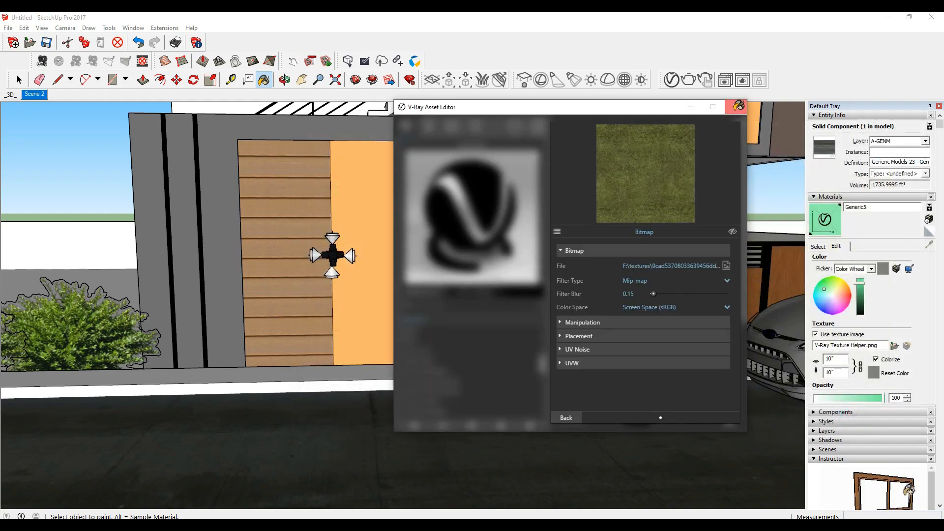
{"action": "left_click", "coordinate": [737, 106]}
{"action": "left_click", "coordinate": [895, 346]}
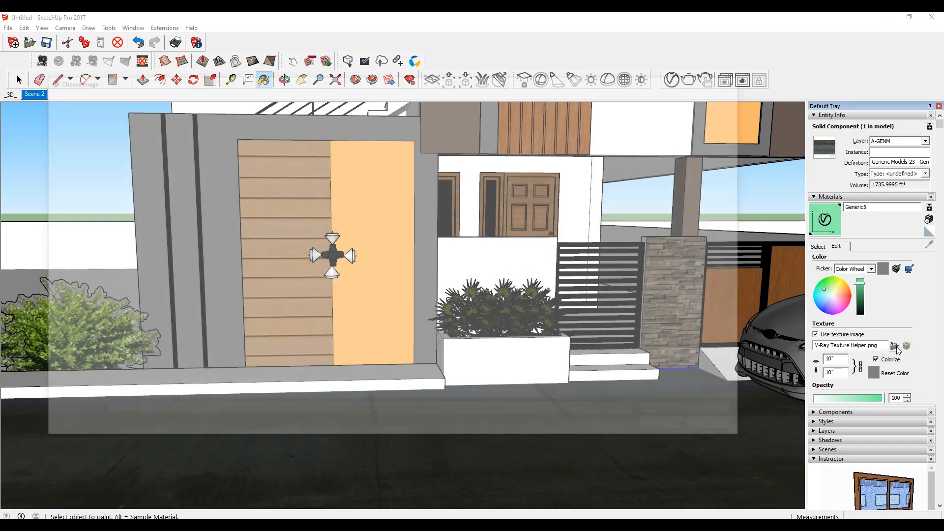
{"action": "left_click", "coordinate": [73, 135]}
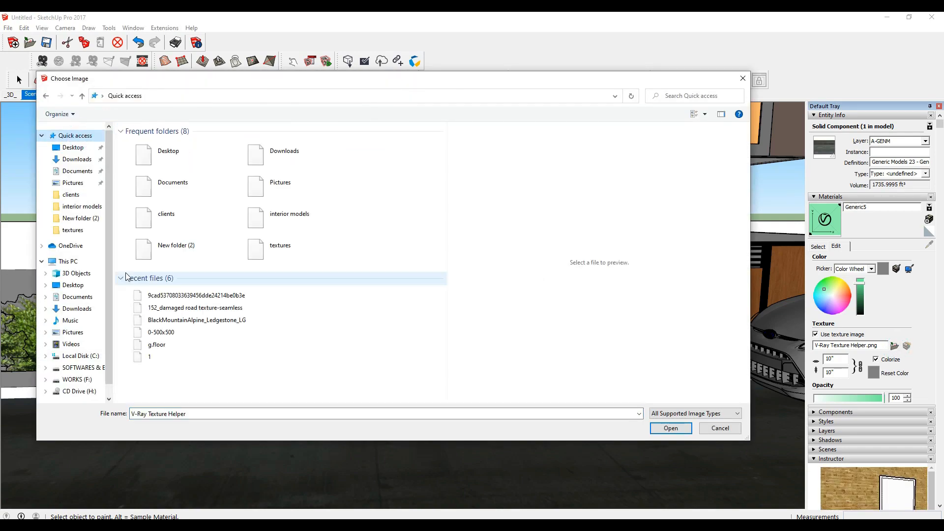
{"action": "left_click", "coordinate": [196, 295]}
{"action": "left_click", "coordinate": [671, 428]}
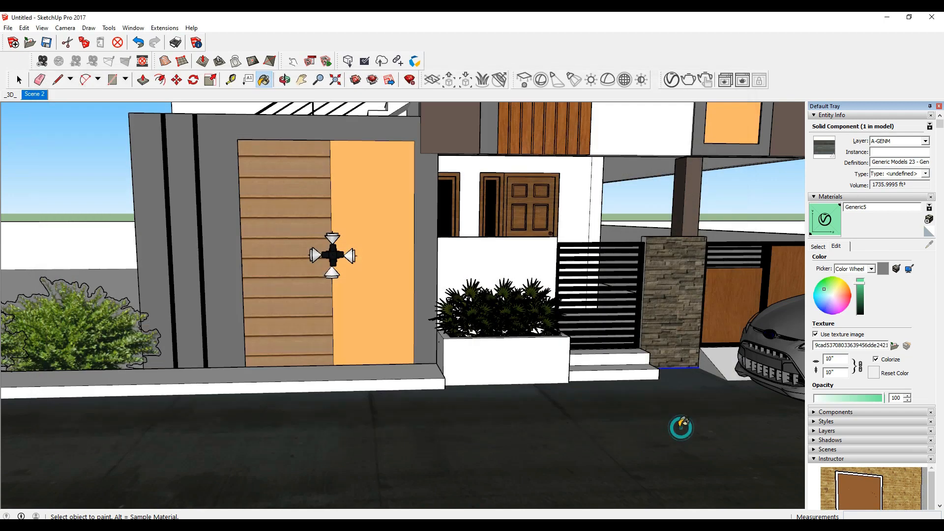
{"action": "left_click", "coordinate": [114, 279]}
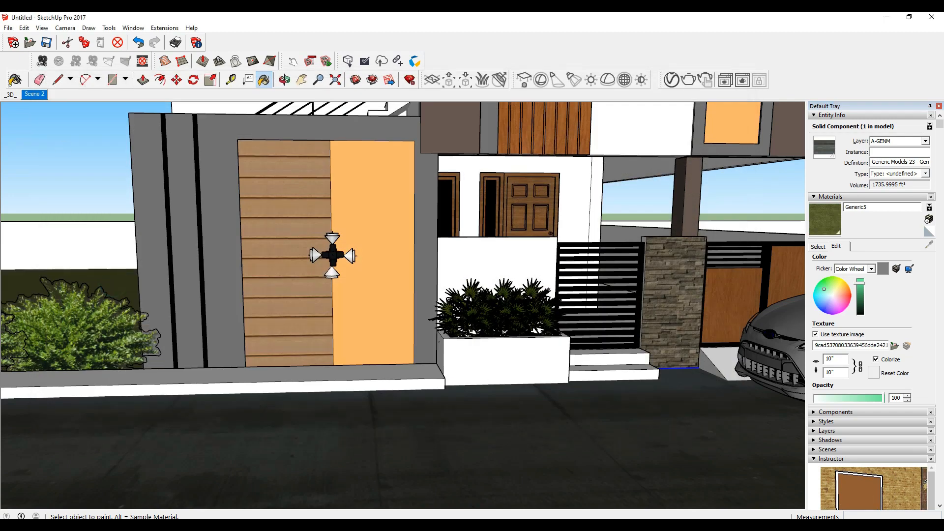
{"action": "left_click", "coordinate": [20, 80]}
{"action": "left_click", "coordinate": [76, 152]}
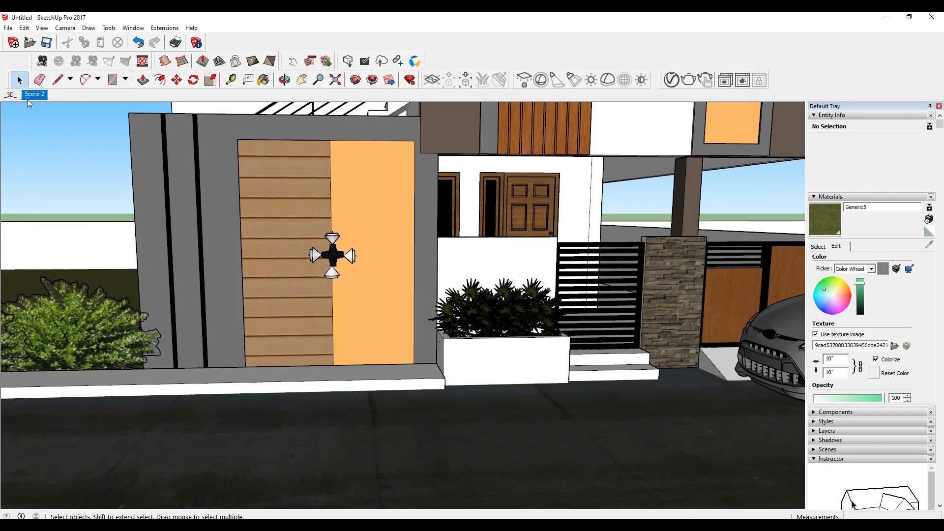
Step: Paint the white edge of the front plinth with Tile Hexagon White from the Tile materials
{"action": "left_click", "coordinate": [818, 246]}
{"action": "left_click", "coordinate": [870, 260]}
{"action": "left_click", "coordinate": [869, 365]}
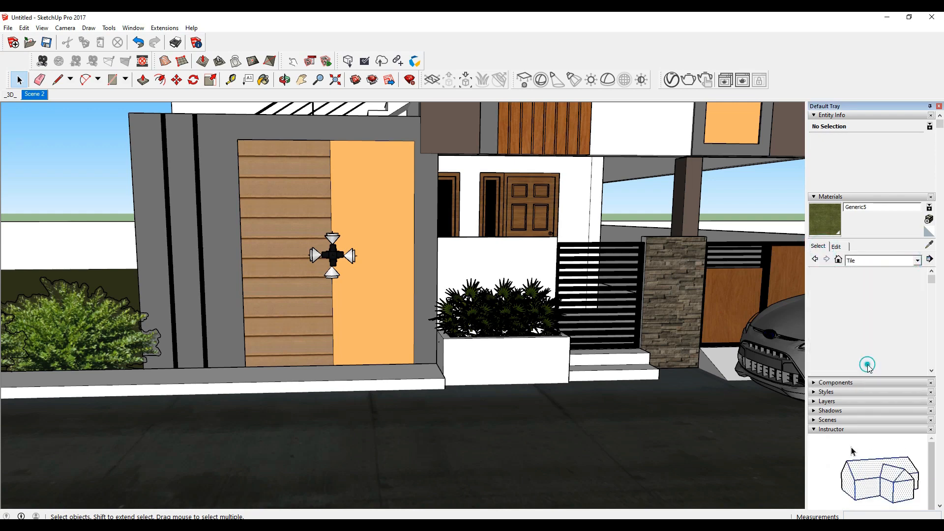
{"action": "scroll", "coordinate": [860, 340], "scroll_direction": "down", "scroll_amount": 3}
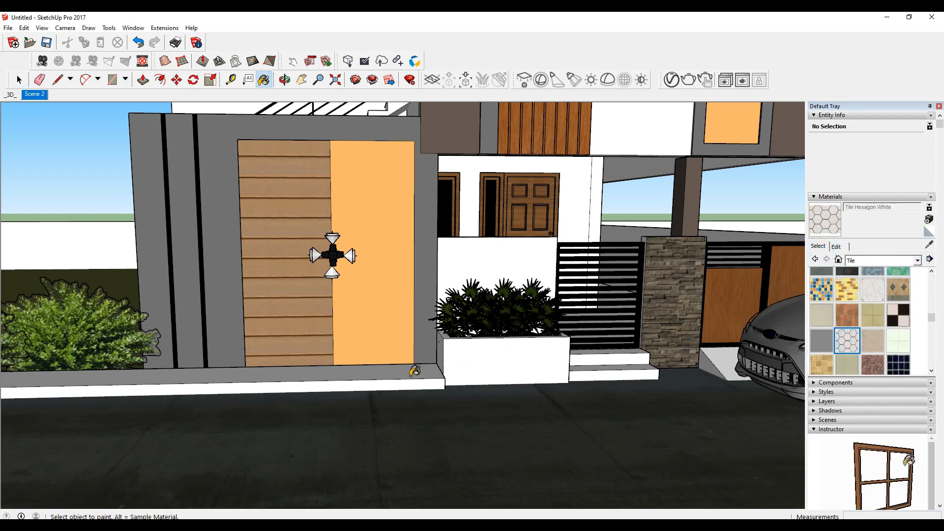
{"action": "left_click", "coordinate": [847, 340]}
{"action": "left_click", "coordinate": [410, 378]}
Step: Paint the entrance step risers beside the planter with Tile Travertine 2 inch and return to the Scene 2 view
{"action": "scroll", "coordinate": [861, 339], "scroll_direction": "down", "scroll_amount": 2}
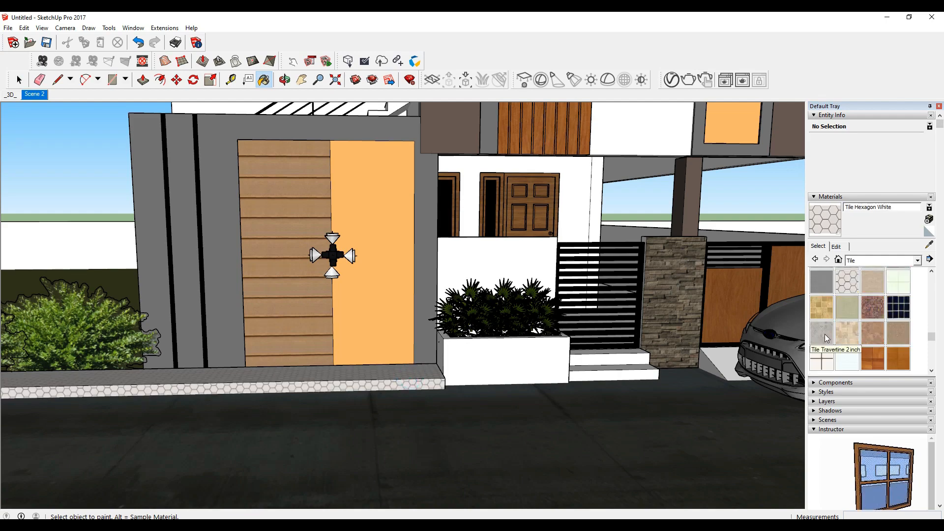
{"action": "scroll", "coordinate": [600, 358], "scroll_direction": "up", "scroll_amount": 5}
{"action": "left_click", "coordinate": [611, 358]}
{"action": "left_click", "coordinate": [828, 330]}
{"action": "left_click", "coordinate": [574, 358]}
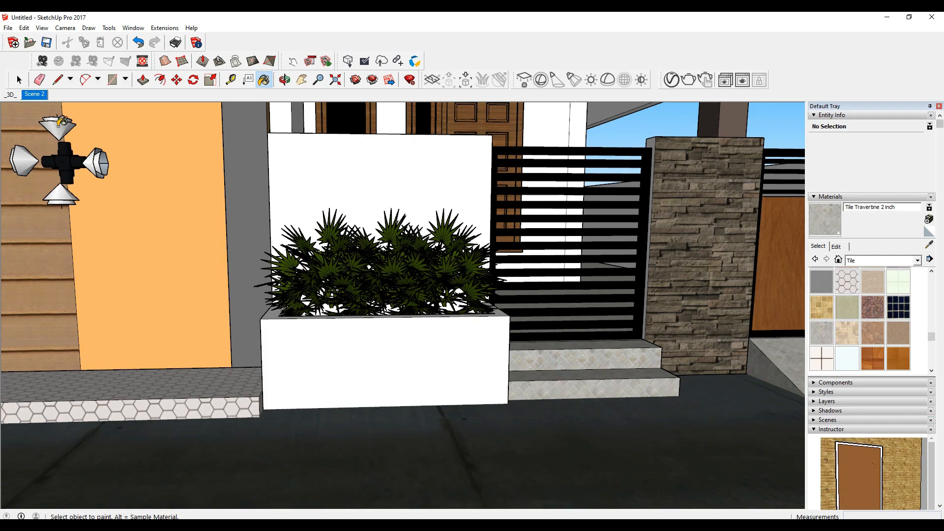
{"action": "left_click", "coordinate": [35, 95]}
{"action": "left_click", "coordinate": [19, 79]}
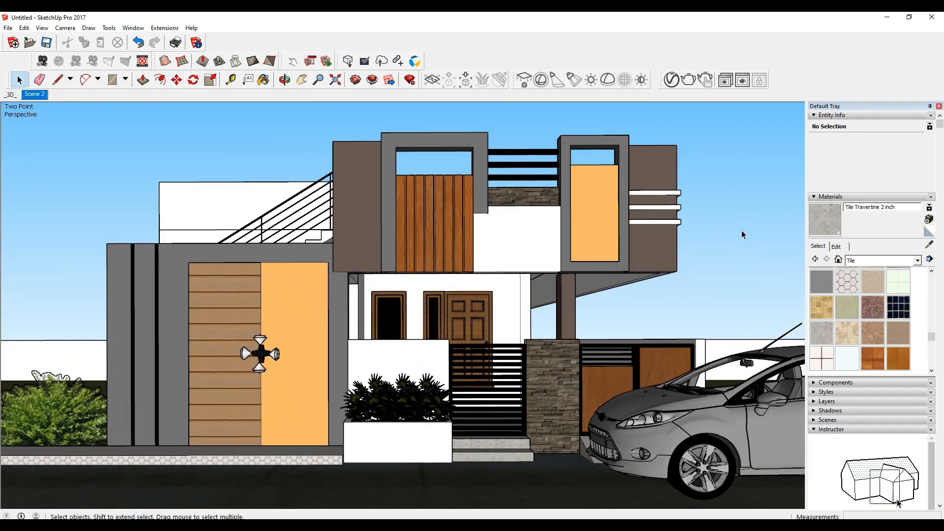
Step: Save the model to the Desktop as a SketchUp model named G.FLOOR MODEL
{"action": "key", "text": "ctrl+s"}
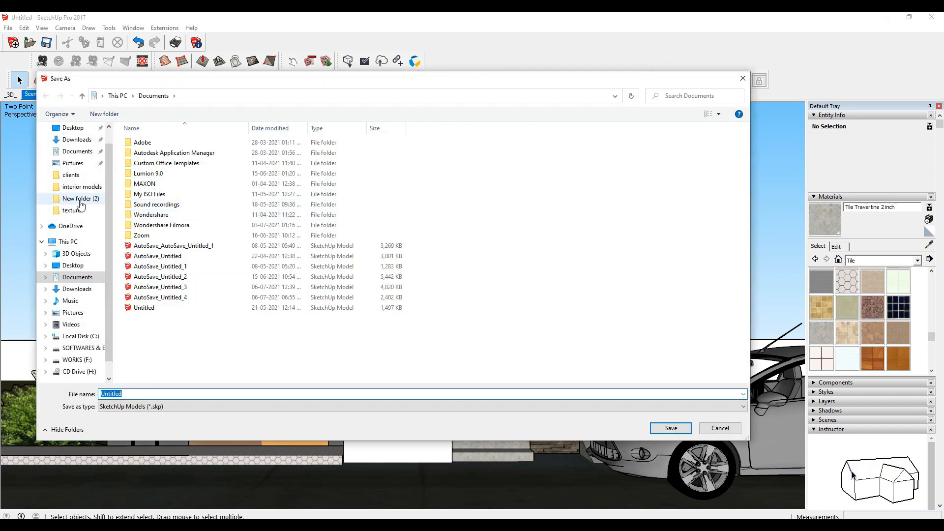
{"action": "left_click", "coordinate": [71, 128]}
{"action": "left_click", "coordinate": [145, 394]}
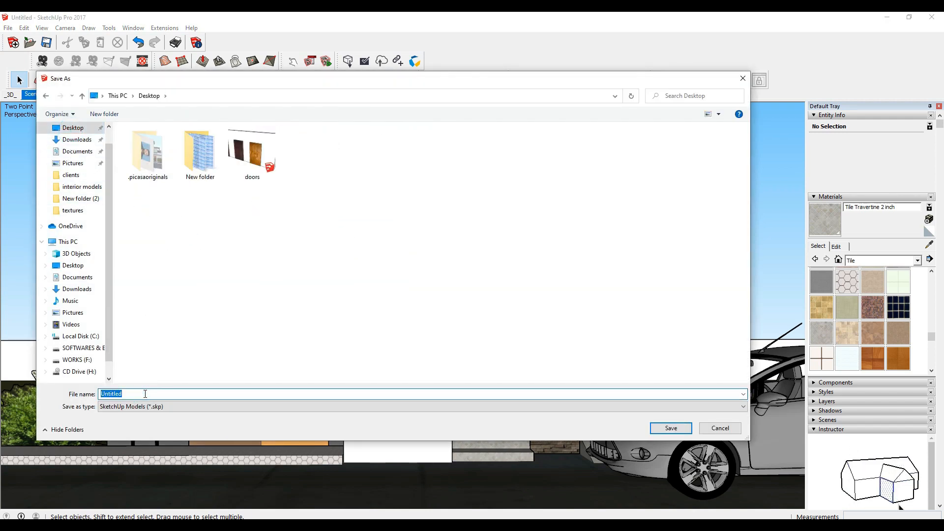
{"action": "type", "text": "G.FLOOR M"}
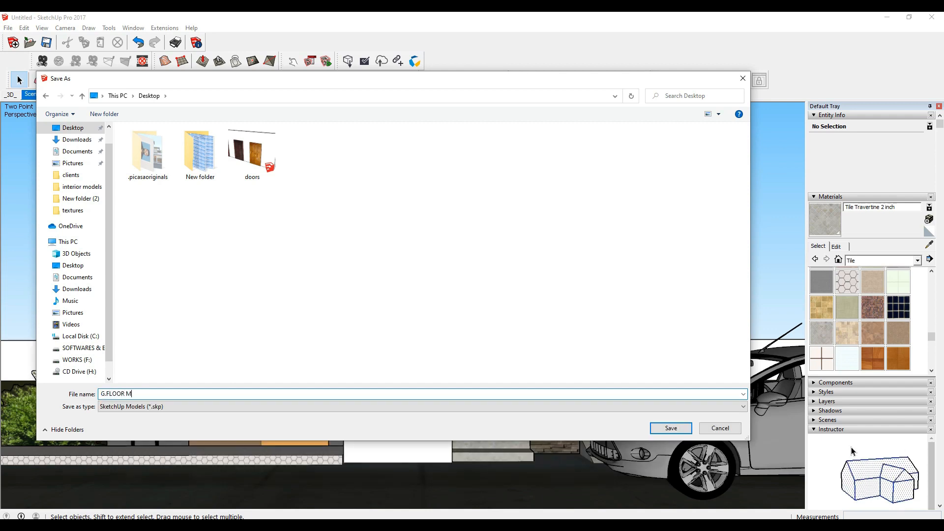
{"action": "type", "text": "A"}
{"action": "type", "text": "DE"}
{"action": "left_click", "coordinate": [144, 393]}
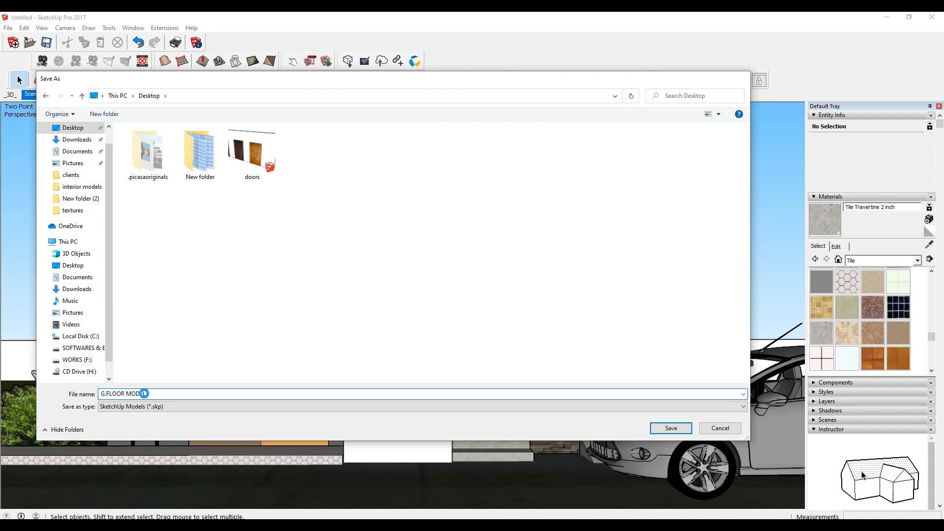
{"action": "key", "text": "Return"}
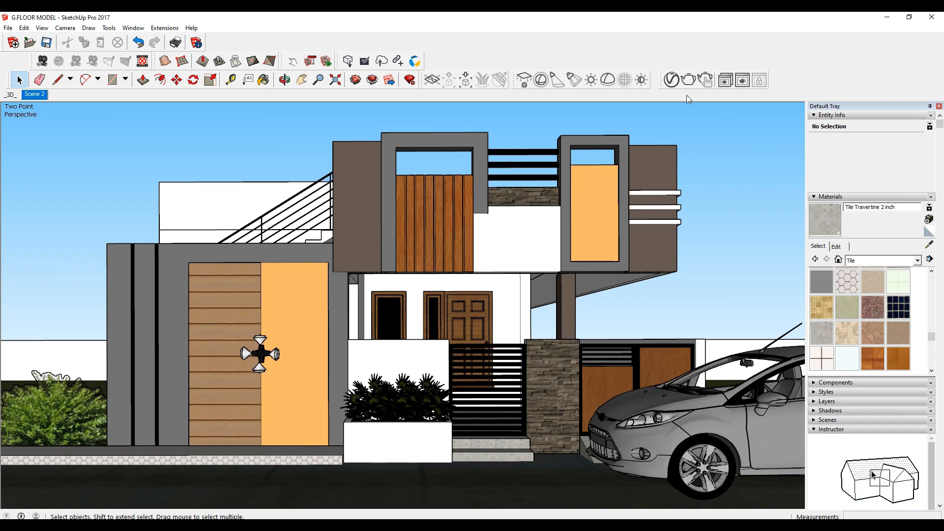
Step: Replace the V-Ray environment background's bitmap with the 058_hdrmaps_com_free EXR file from the rendering Loading files folder
{"action": "left_click", "coordinate": [671, 80]}
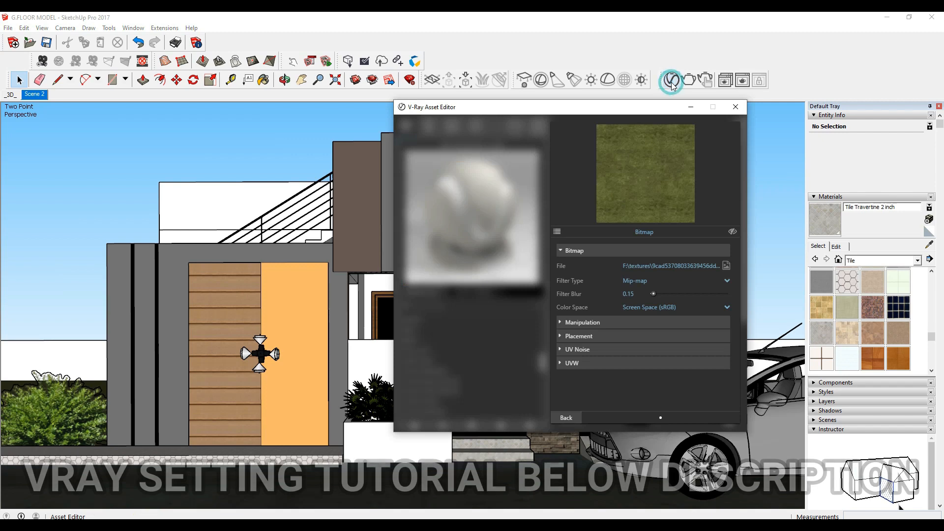
{"action": "left_click", "coordinate": [560, 417]}
{"action": "left_click", "coordinate": [474, 125]}
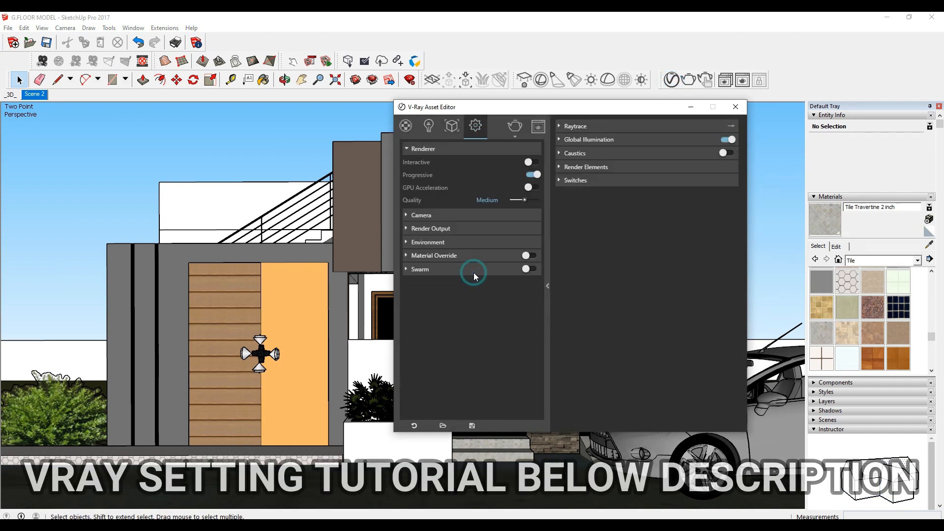
{"action": "left_click", "coordinate": [434, 246]}
{"action": "left_click", "coordinate": [524, 257]}
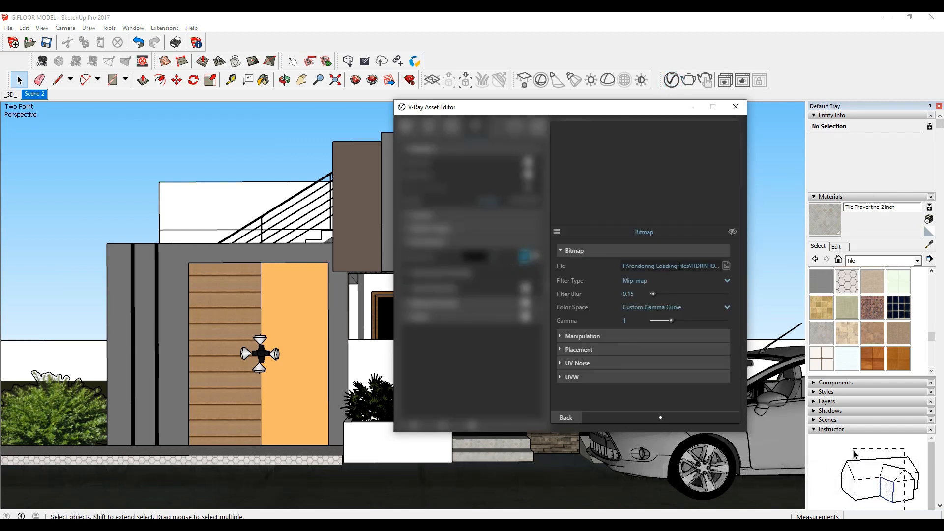
{"action": "left_click", "coordinate": [726, 266]}
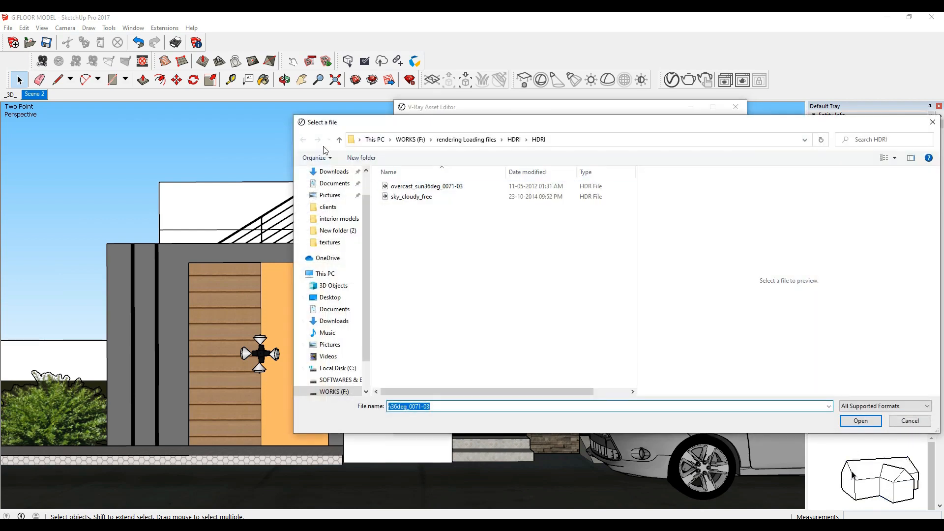
{"action": "left_click", "coordinate": [339, 141]}
{"action": "left_click", "coordinate": [339, 141]}
{"action": "left_click", "coordinate": [418, 267]}
{"action": "double_click", "coordinate": [418, 268]}
Step: Set the background bitmap's horizontal UVW rotation to 70 and return to the render settings
{"action": "left_click", "coordinate": [610, 377]}
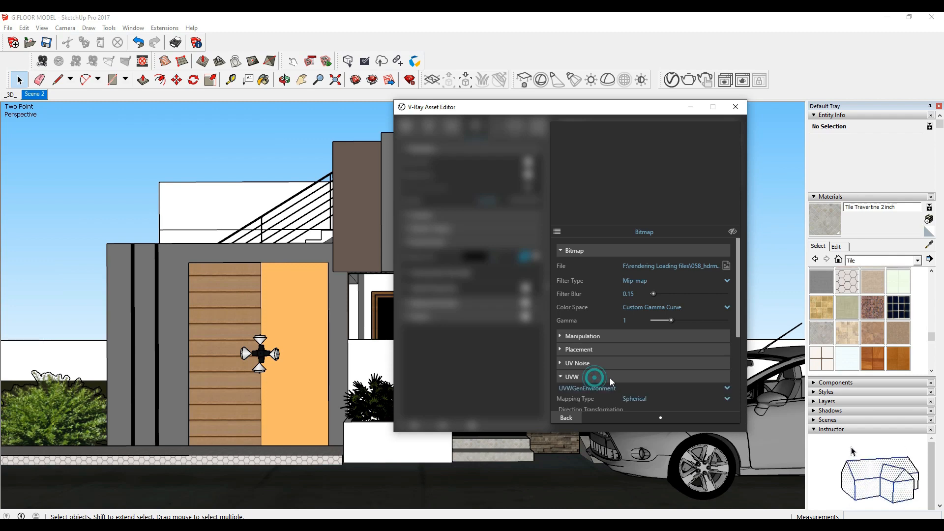
{"action": "scroll", "coordinate": [619, 373], "scroll_direction": "down", "scroll_amount": 2}
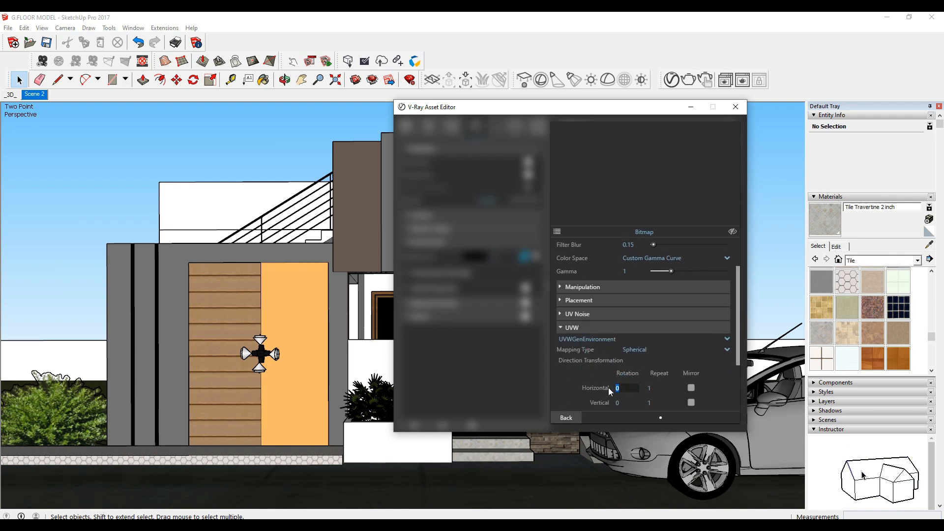
{"action": "type", "text": "70"}
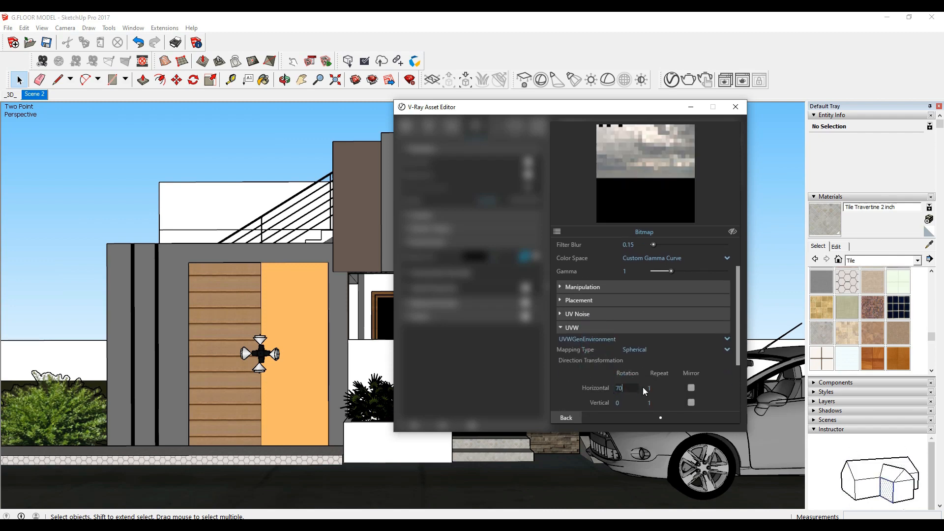
{"action": "left_click", "coordinate": [576, 417]}
Step: Load 058_hdrmaps_com_free as the GI skylight override's bitmap and set its horizontal UVW rotation to 70
{"action": "left_click", "coordinate": [480, 272]}
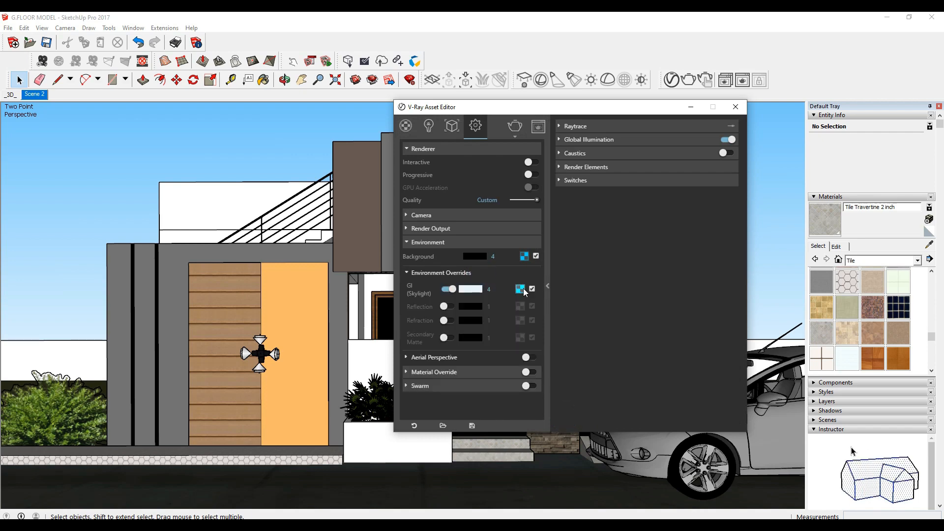
{"action": "left_click", "coordinate": [522, 288]}
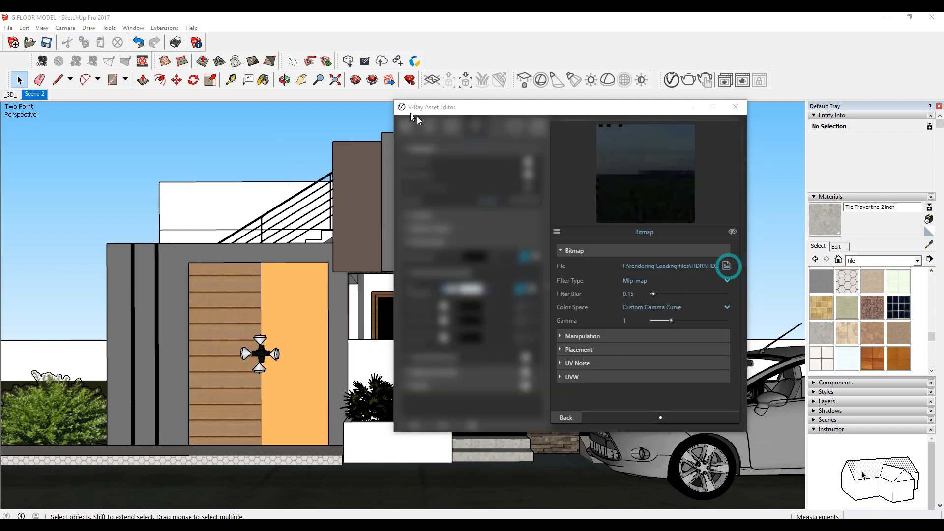
{"action": "left_click", "coordinate": [726, 266]}
{"action": "left_click", "coordinate": [339, 139]}
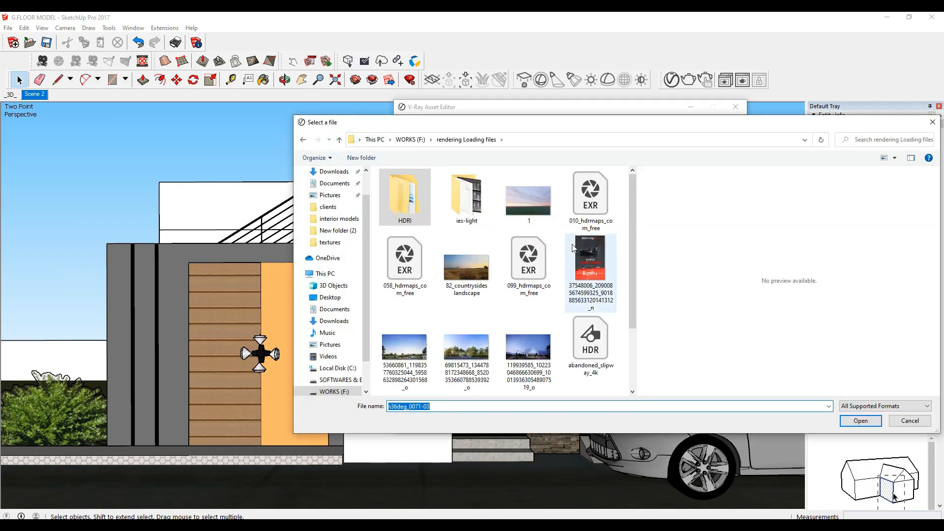
{"action": "double_click", "coordinate": [399, 263]}
{"action": "left_click", "coordinate": [570, 376]}
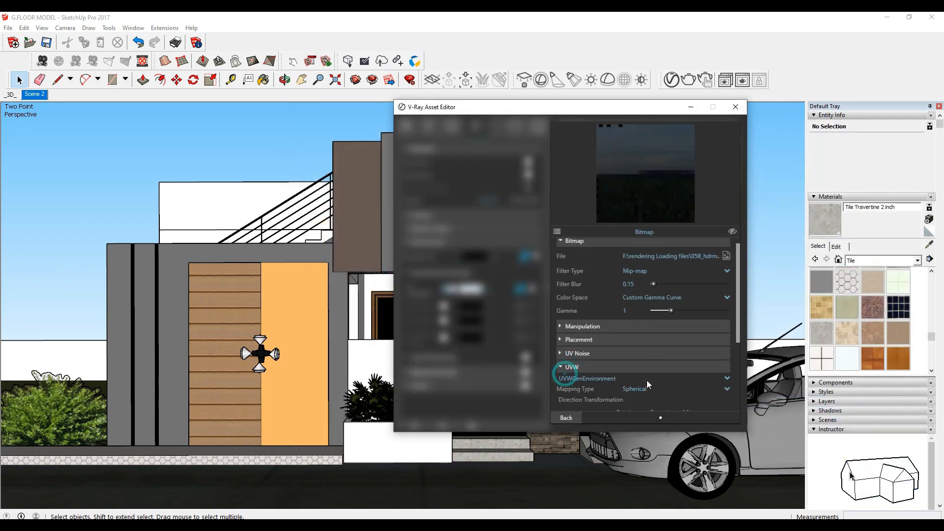
{"action": "scroll", "coordinate": [643, 364], "scroll_direction": "down", "scroll_amount": 3}
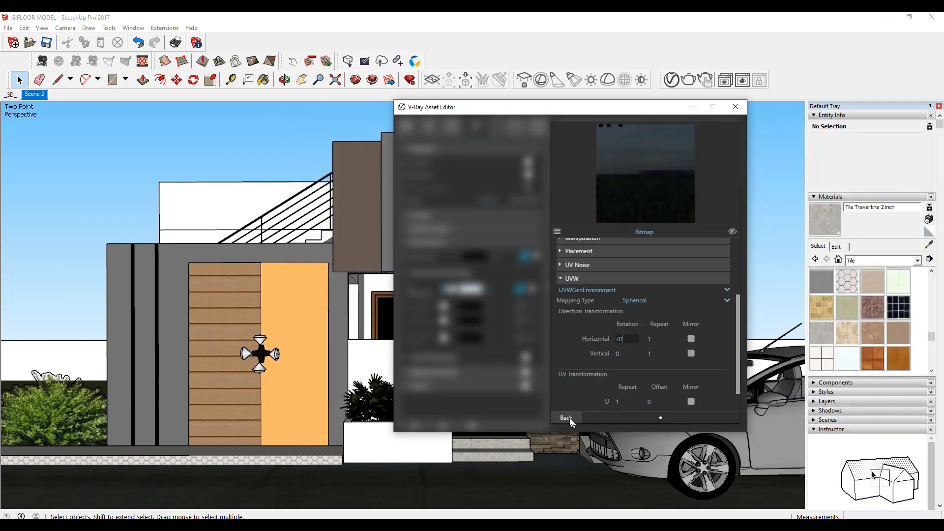
{"action": "left_click", "coordinate": [565, 417]}
Step: Set the GI skylight and environment background intensities to 17 and close the Asset Editor
{"action": "left_click_drag", "start_coordinate": [512, 288], "coordinate": [477, 289]}
{"action": "type", "text": "17"}
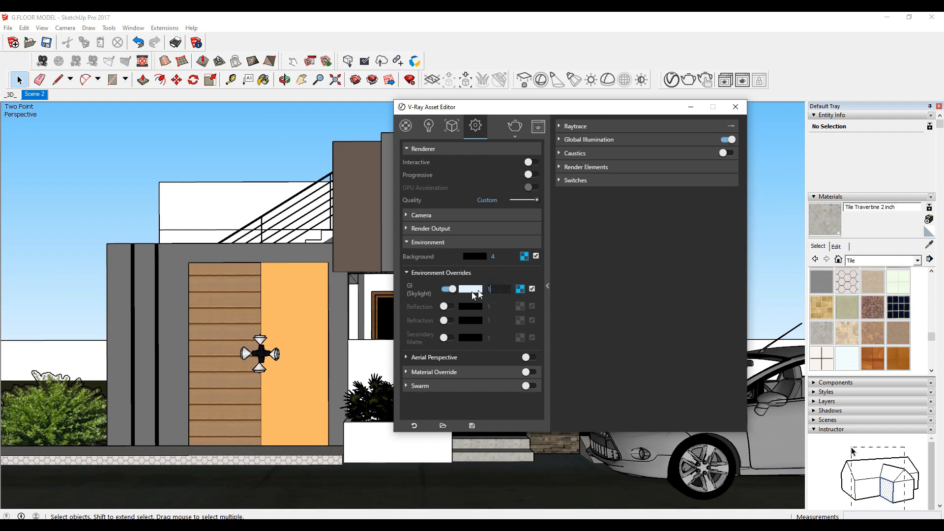
{"action": "left_click_drag", "start_coordinate": [503, 255], "coordinate": [482, 258]}
{"action": "type", "text": "17"}
{"action": "left_click", "coordinate": [593, 288]}
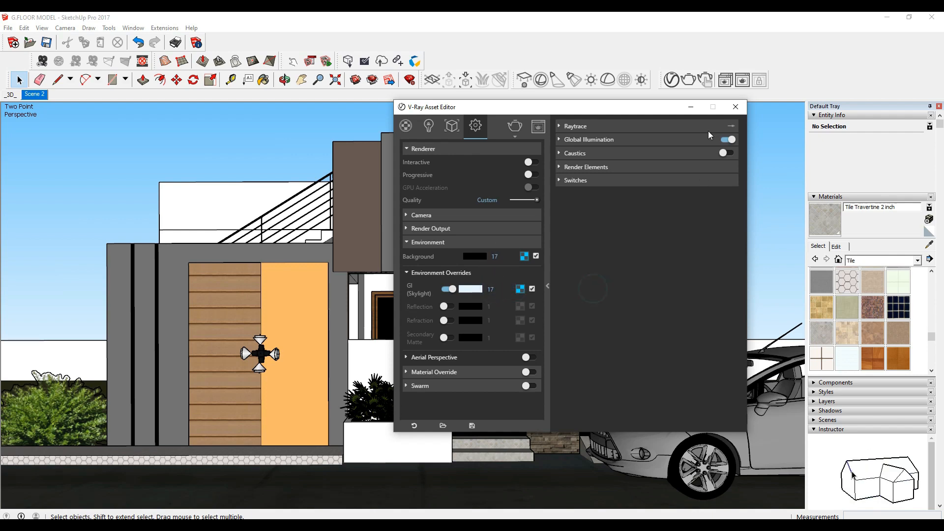
{"action": "left_click", "coordinate": [735, 107]}
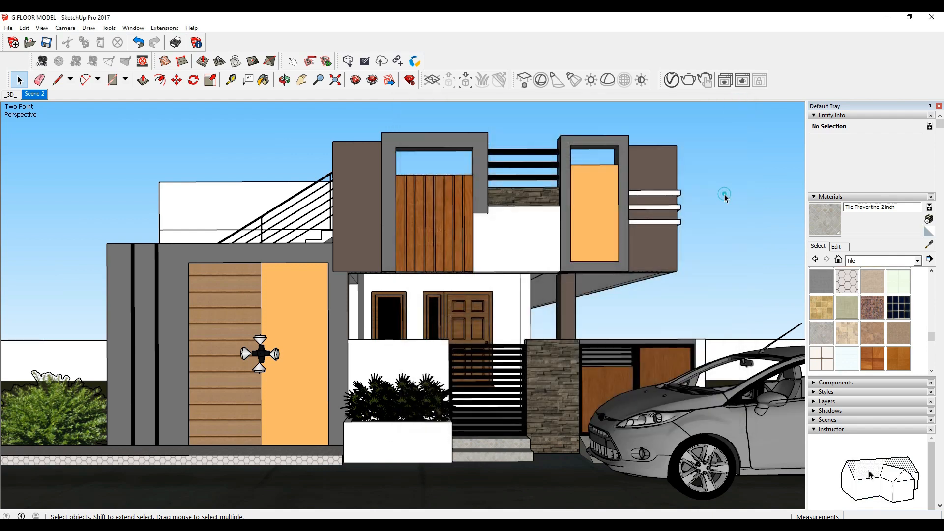
Step: Run a V-Ray test render of the Scene 2 view, check it and close the frame buffer
{"action": "left_click", "coordinate": [689, 79]}
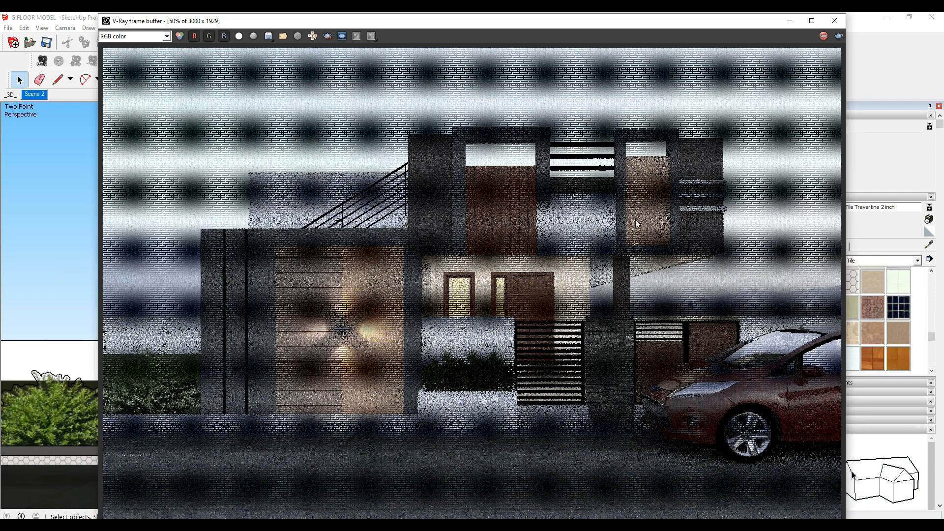
{"action": "left_click", "coordinate": [834, 21]}
{"action": "left_click", "coordinate": [560, 176]}
Step: Enable the intensity override of the V-Ray IES Light and set it to 300
{"action": "scroll", "coordinate": [219, 397], "scroll_direction": "up", "scroll_amount": 6}
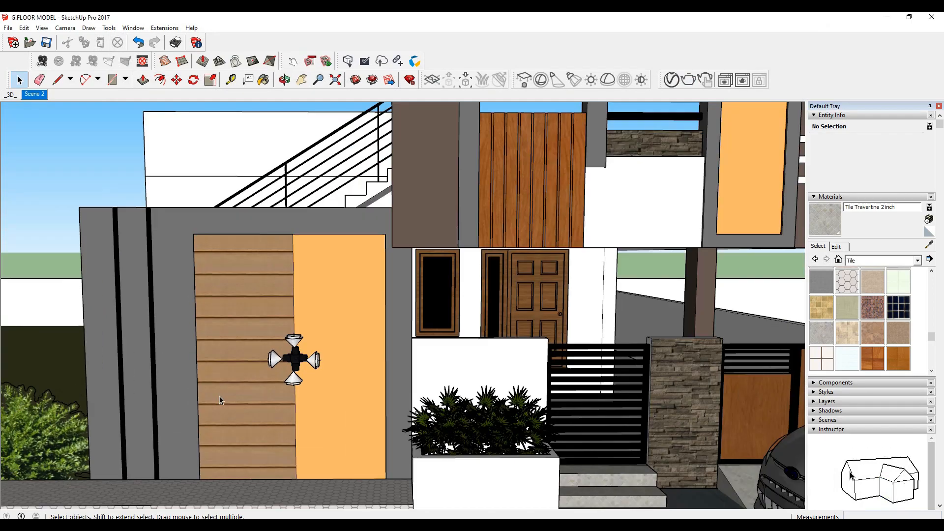
{"action": "scroll", "coordinate": [279, 347], "scroll_direction": "up", "scroll_amount": 1}
{"action": "left_click", "coordinate": [279, 348]}
{"action": "left_click", "coordinate": [670, 79]}
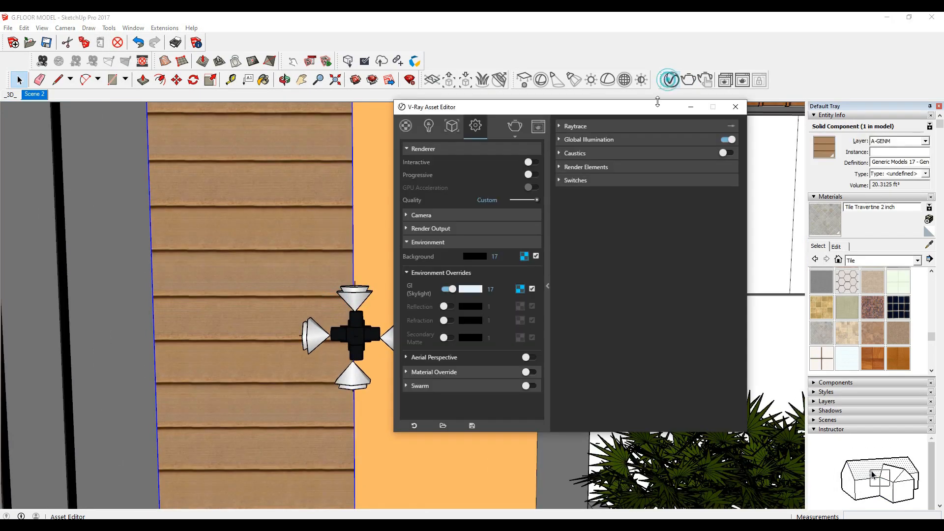
{"action": "left_click", "coordinate": [427, 130]}
{"action": "left_click", "coordinate": [442, 155]}
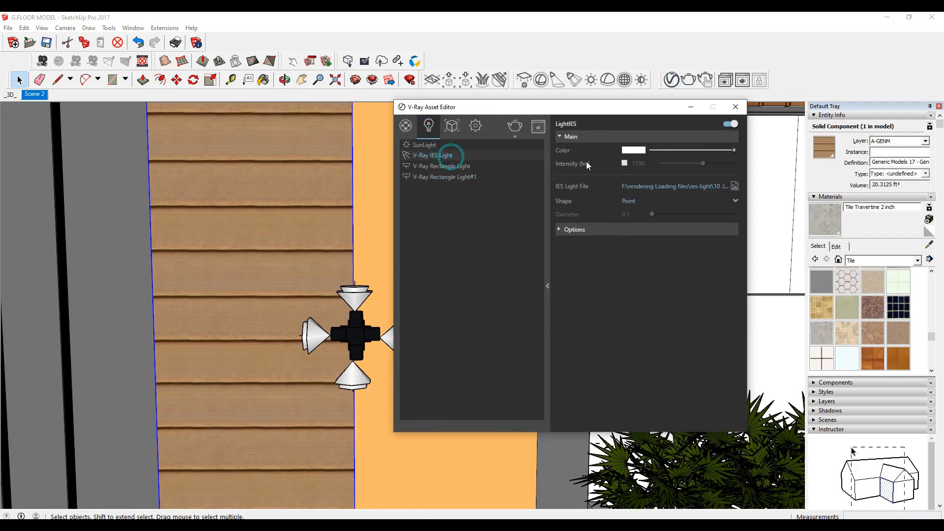
{"action": "left_click", "coordinate": [625, 162]}
{"action": "type", "text": "300"}
Step: Set the IES light's color to orange (red 230, green 120, blue 47) and close the Asset Editor
{"action": "left_click", "coordinate": [633, 150]}
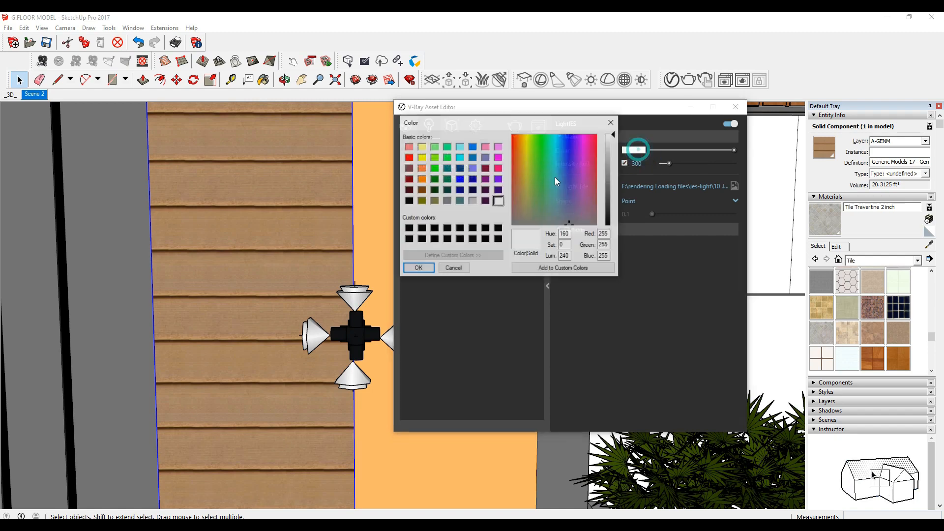
{"action": "left_click_drag", "start_coordinate": [614, 161], "coordinate": [614, 167]}
{"action": "left_click", "coordinate": [521, 163]}
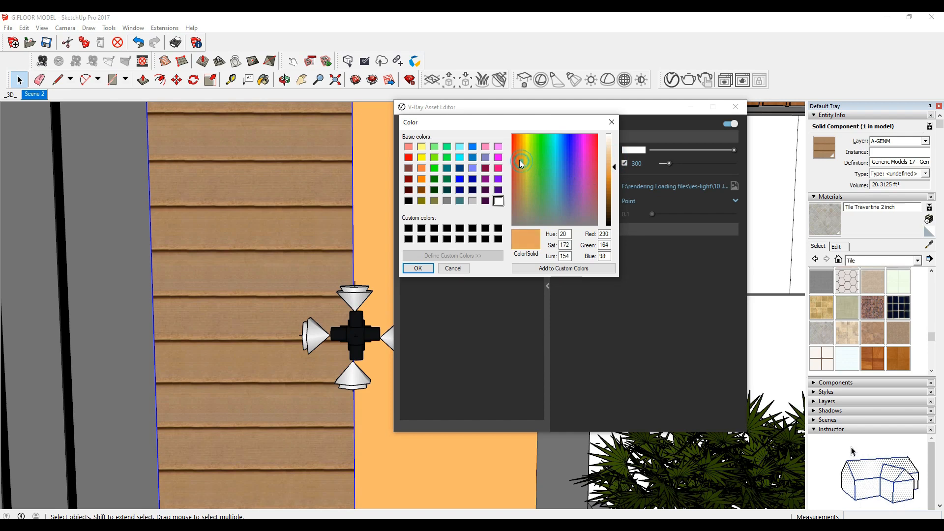
{"action": "left_click", "coordinate": [612, 176]}
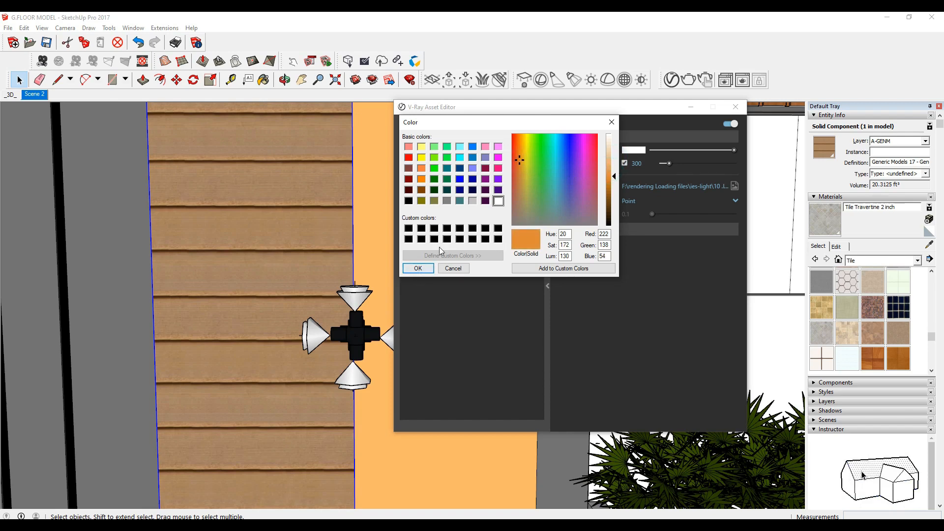
{"action": "left_click", "coordinate": [518, 155]}
{"action": "left_click", "coordinate": [418, 269]}
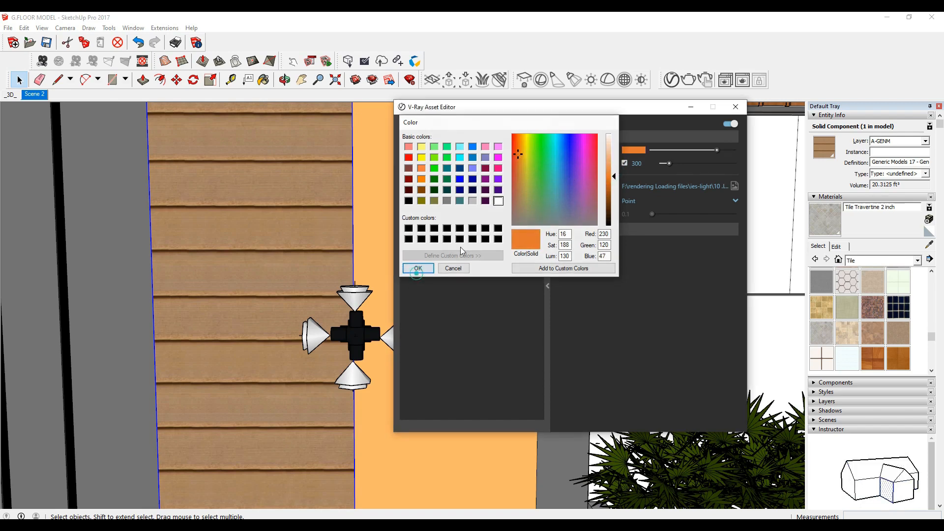
{"action": "left_click", "coordinate": [741, 112]}
Step: Copy the wall lamp's center with its upper and lower shades onto the stone pillar beside the gate
{"action": "scroll", "coordinate": [336, 236], "scroll_direction": "down", "scroll_amount": 3}
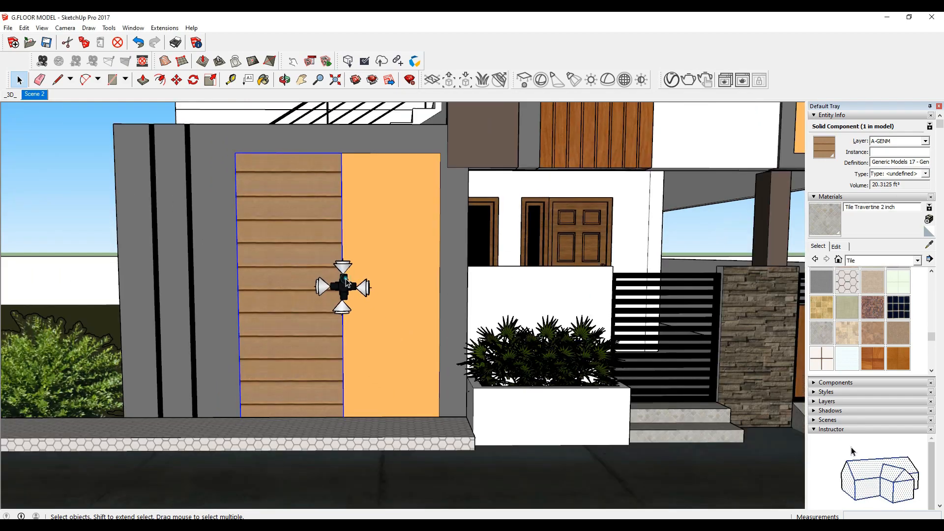
{"action": "left_click", "coordinate": [344, 279]}
{"action": "scroll", "coordinate": [344, 273], "scroll_direction": "up", "scroll_amount": 1}
{"action": "left_click", "coordinate": [343, 267], "text": "ctrl"}
{"action": "left_click", "coordinate": [346, 322], "text": "ctrl"}
{"action": "key", "text": "m"}
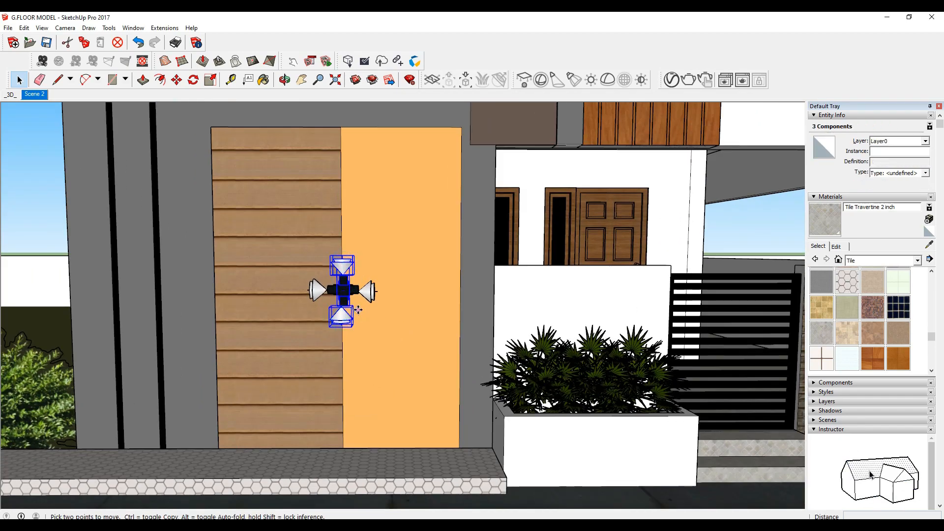
{"action": "key", "text": "ctrl"}
{"action": "left_click", "coordinate": [358, 308]}
{"action": "scroll", "coordinate": [259, 305], "scroll_direction": "down", "scroll_amount": 5}
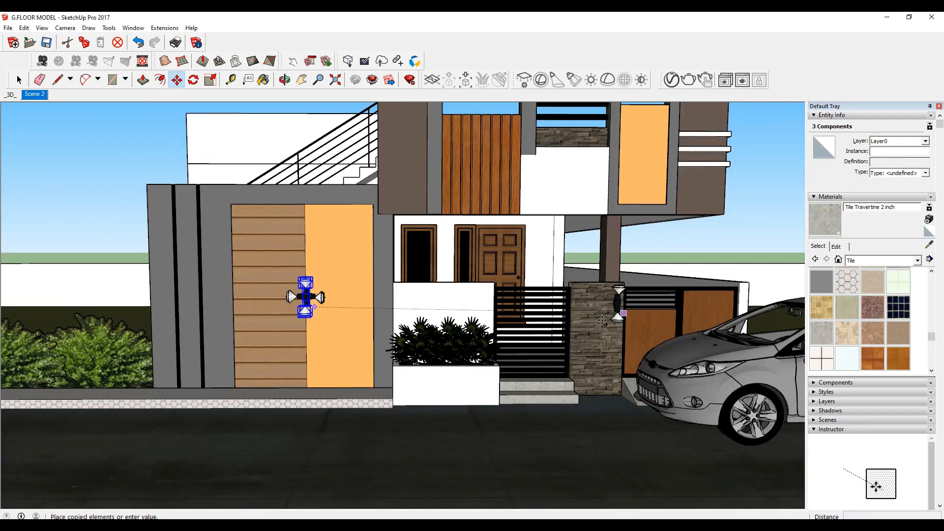
{"action": "scroll", "coordinate": [595, 344], "scroll_direction": "up", "scroll_amount": 5}
{"action": "left_click", "coordinate": [601, 358]}
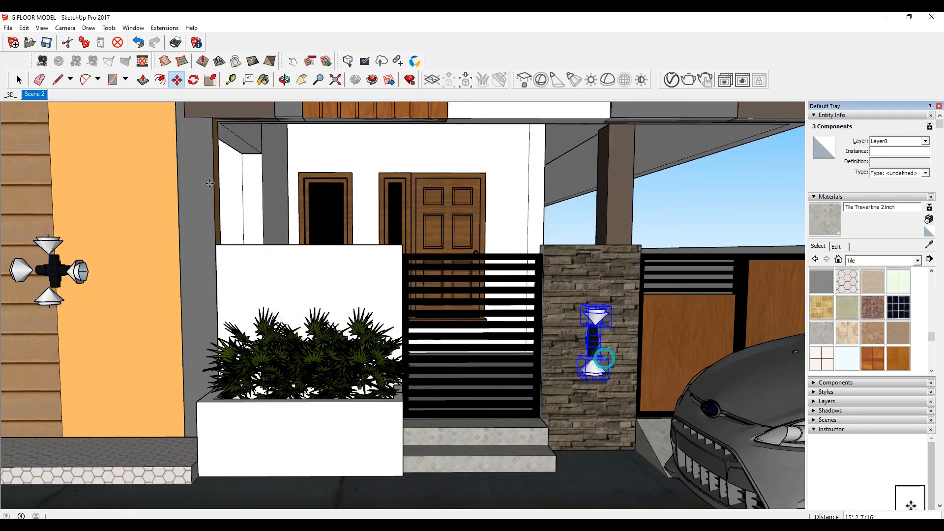
{"action": "left_click", "coordinate": [24, 100]}
{"action": "left_click", "coordinate": [25, 83]}
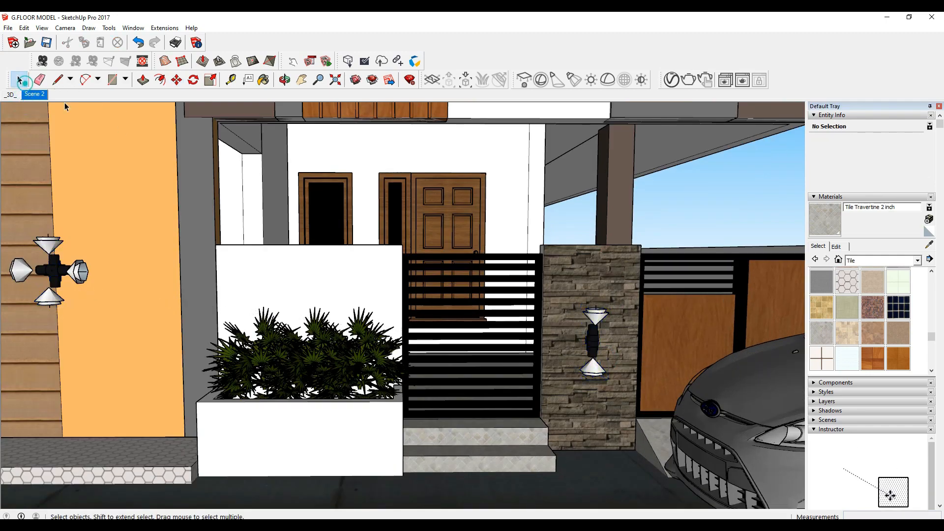
Step: Return to the Scene 2 view and move the car about 1' 9" to the right, away from the stone pillar
{"action": "left_click", "coordinate": [41, 93]}
{"action": "left_click", "coordinate": [597, 457]}
{"action": "key", "text": "m"}
{"action": "left_click_drag", "start_coordinate": [573, 493], "coordinate": [611, 493]}
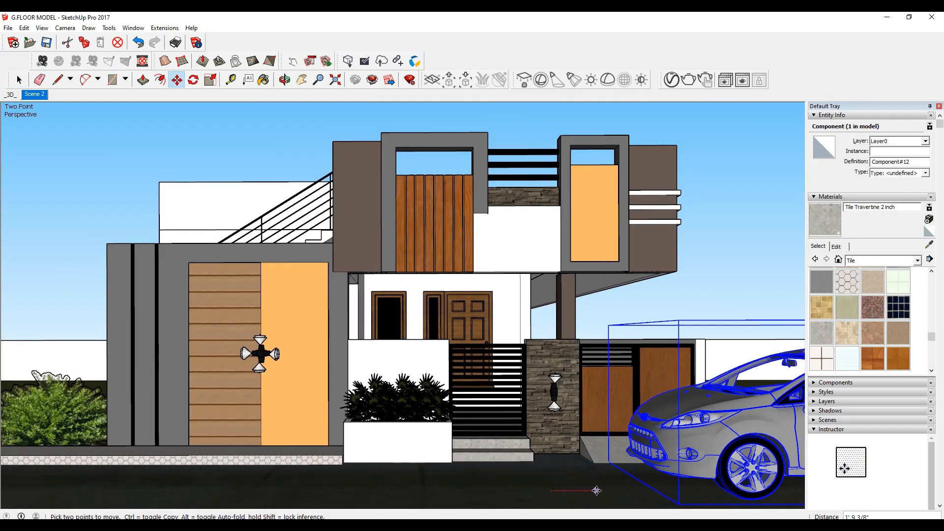
{"action": "left_click", "coordinate": [19, 80]}
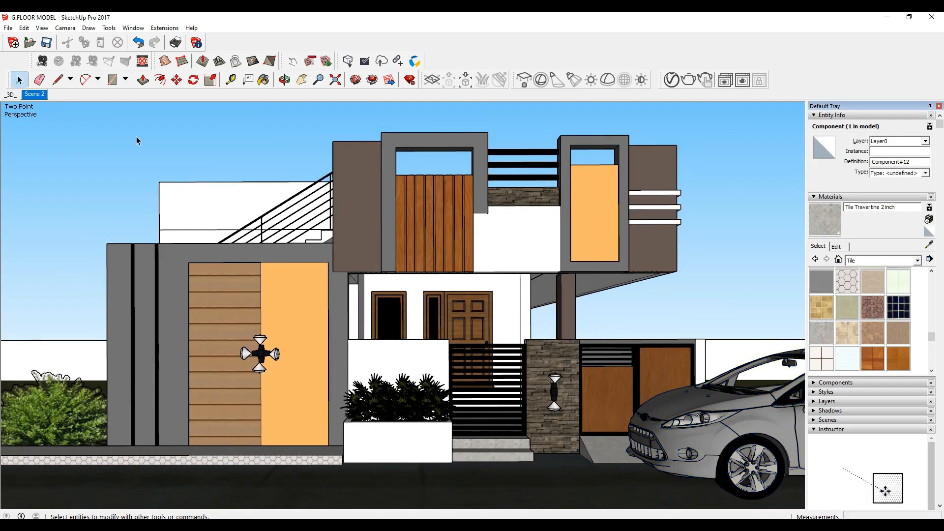
Step: Import the PNG file DESIGN 7 from the textures folder on WORKS (F:) as an image
{"action": "left_click", "coordinate": [777, 203]}
{"action": "middle_click_drag", "start_coordinate": [607, 217], "coordinate": [497, 288]}
{"action": "scroll", "coordinate": [413, 185], "scroll_direction": "up", "scroll_amount": 6}
{"action": "middle_click_drag", "start_coordinate": [413, 186], "coordinate": [379, 273]}
{"action": "scroll", "coordinate": [379, 285], "scroll_direction": "down", "scroll_amount": 5}
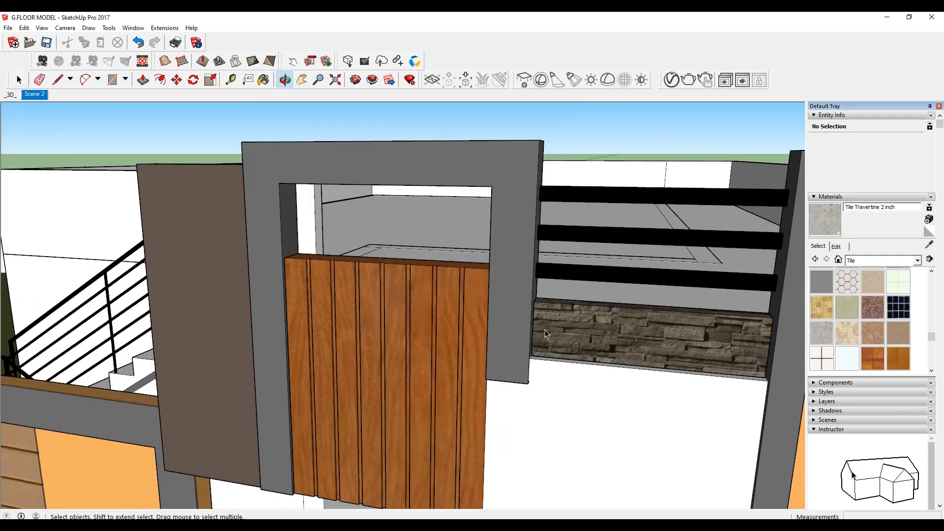
{"action": "left_click", "coordinate": [8, 28]}
{"action": "left_click", "coordinate": [29, 169]}
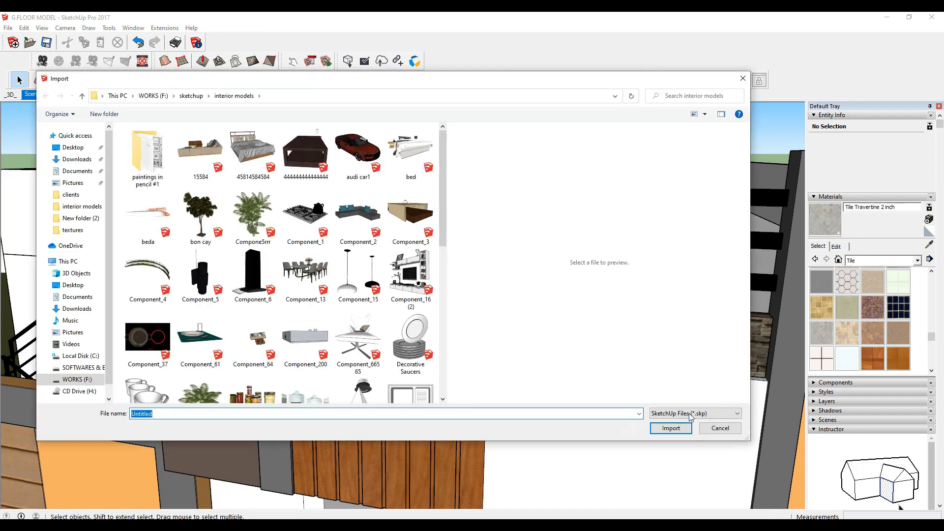
{"action": "left_click", "coordinate": [690, 417]}
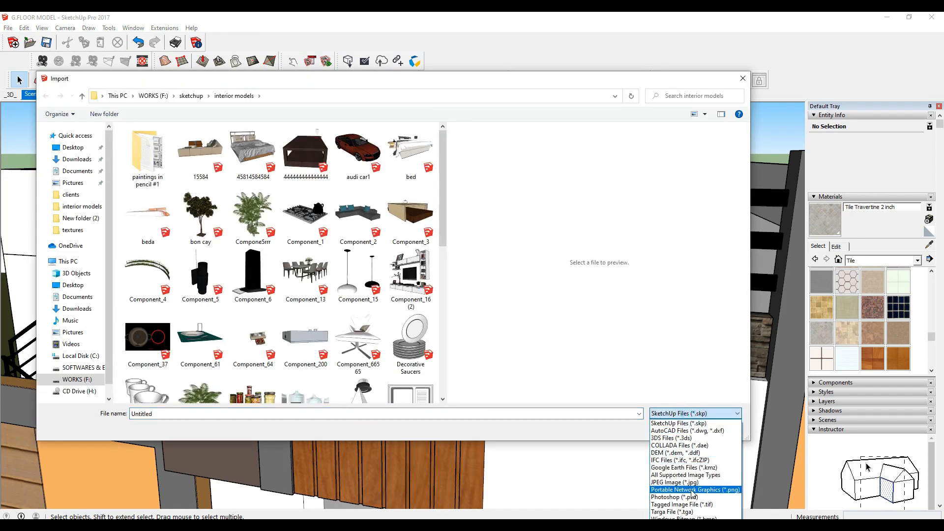
{"action": "left_click", "coordinate": [691, 489]}
{"action": "left_click", "coordinate": [71, 382]}
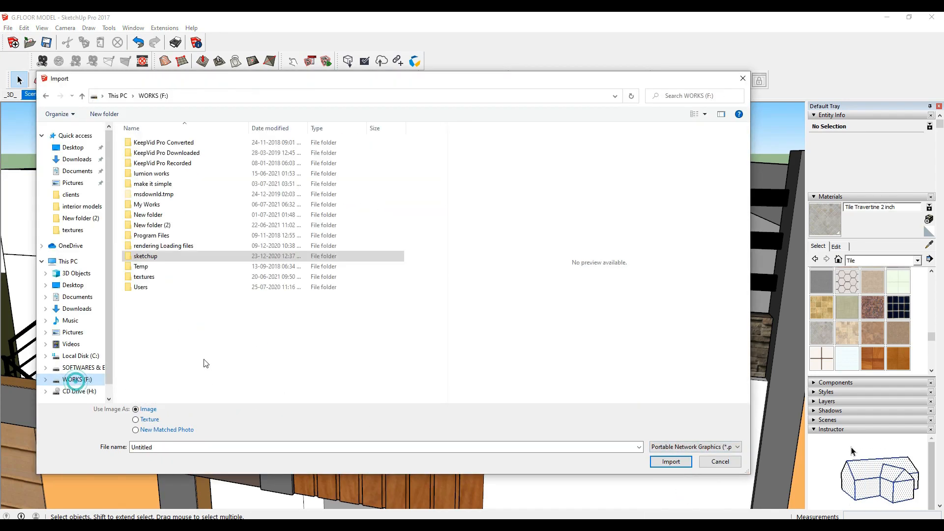
{"action": "double_click", "coordinate": [157, 276]}
{"action": "scroll", "coordinate": [382, 359], "scroll_direction": "down", "scroll_amount": 5}
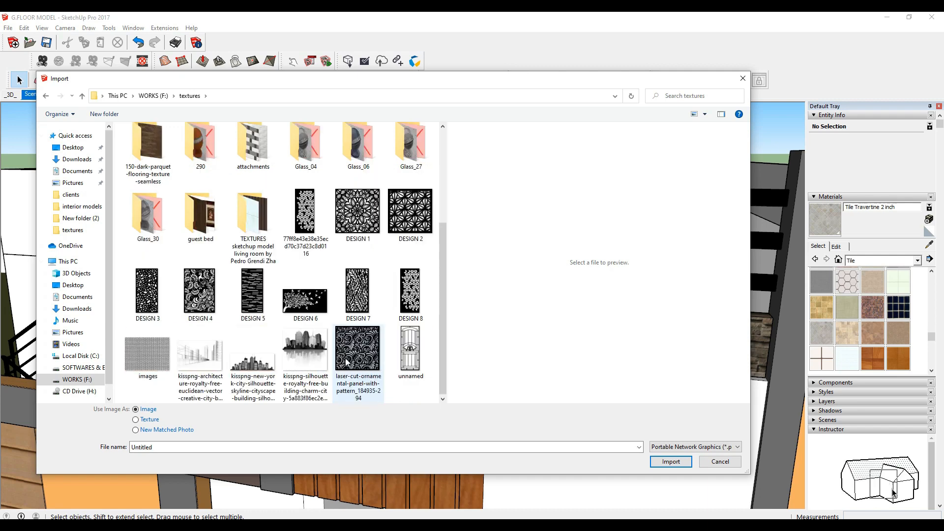
{"action": "left_click", "coordinate": [358, 295]}
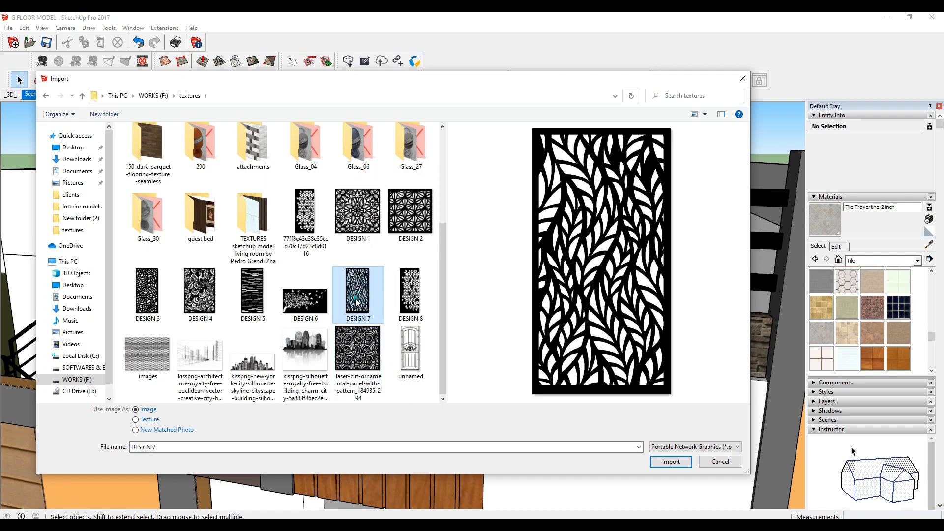
{"action": "double_click", "coordinate": [358, 295]}
Step: Place the leaf-pattern image about 10" wide in the opening above the wooden panel and rotate it about its center to lie horizontally
{"action": "left_click", "coordinate": [295, 259]}
{"action": "left_click", "coordinate": [332, 183]}
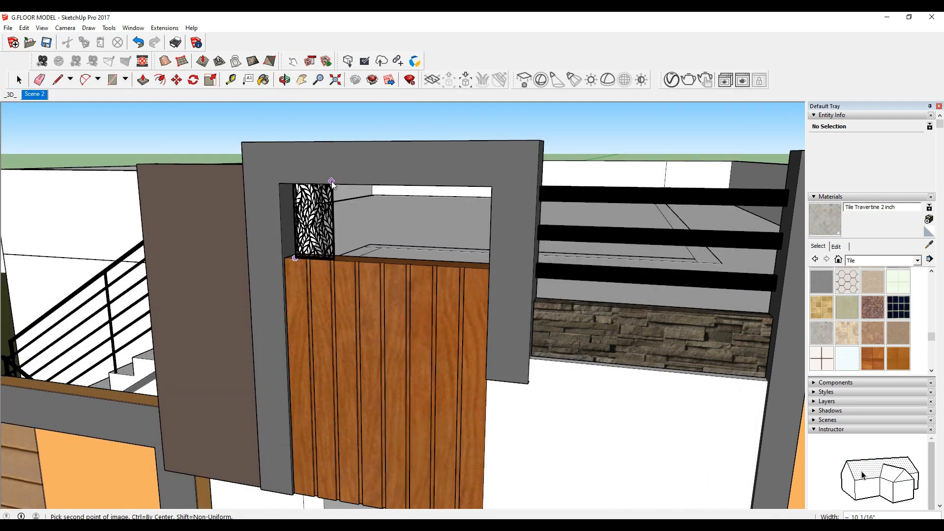
{"action": "left_click", "coordinate": [310, 217]}
{"action": "left_click", "coordinate": [321, 217]}
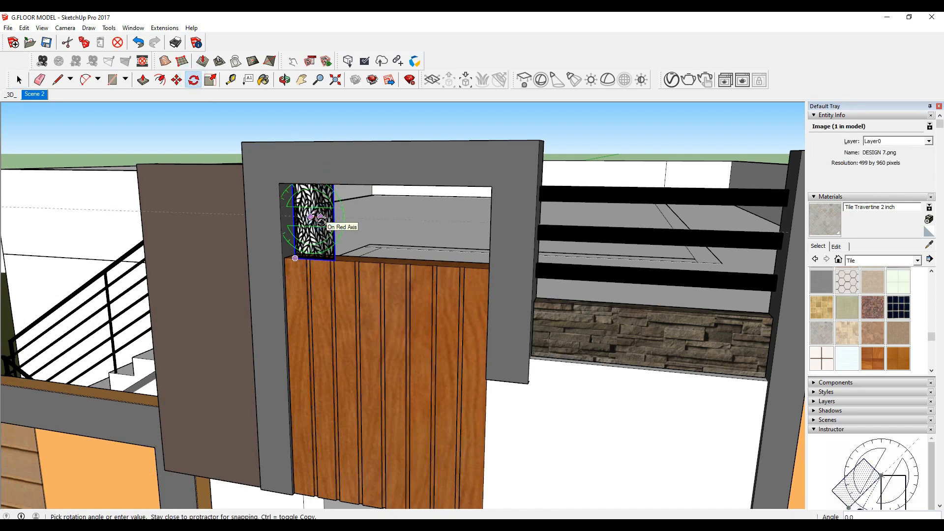
{"action": "key", "text": "Return"}
{"action": "key", "text": "m"}
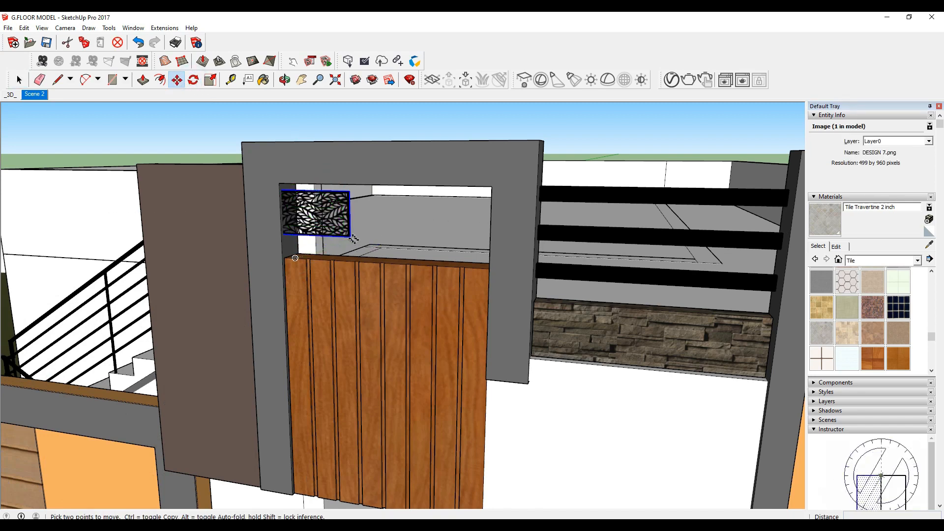
Step: Move the leaf-pattern image by its lower corner to the right end of the opening, on the wooden panel's top edge
{"action": "left_click", "coordinate": [350, 236]}
{"action": "middle_click_drag", "start_coordinate": [411, 298], "coordinate": [622, 329]}
{"action": "scroll", "coordinate": [537, 272], "scroll_direction": "up", "scroll_amount": 1}
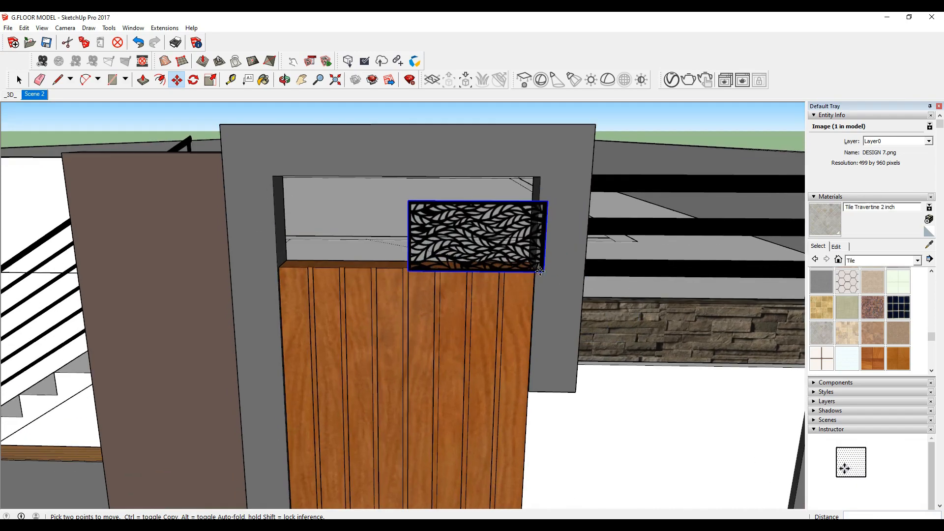
{"action": "key", "text": "Escape"}
{"action": "left_click", "coordinate": [368, 239]}
{"action": "middle_click_drag", "start_coordinate": [520, 315], "coordinate": [576, 287]}
{"action": "left_click", "coordinate": [560, 259]}
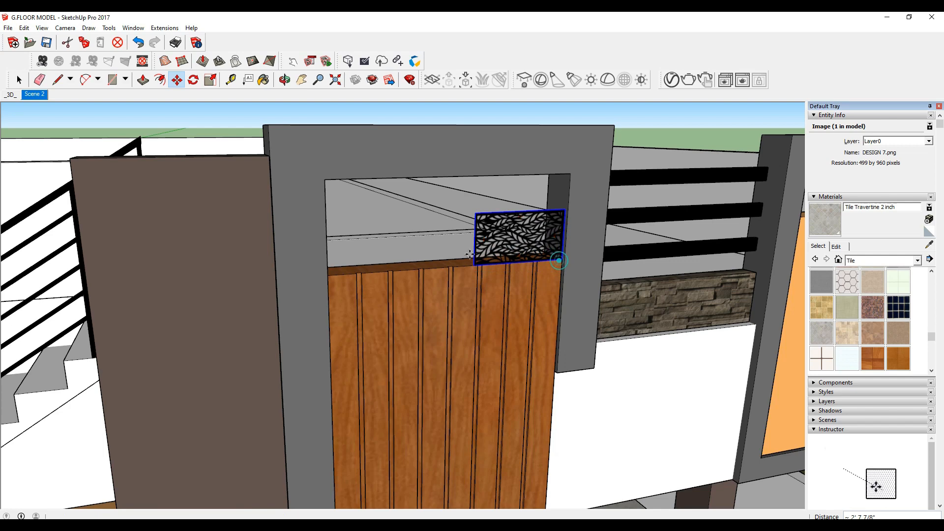
Step: Scale the leaf-pattern image to about 2.48 in width and 1.69 in height so it fills the opening
{"action": "key", "text": "s"}
{"action": "left_click_drag", "start_coordinate": [476, 248], "coordinate": [325, 259]}
{"action": "left_click", "coordinate": [325, 259]}
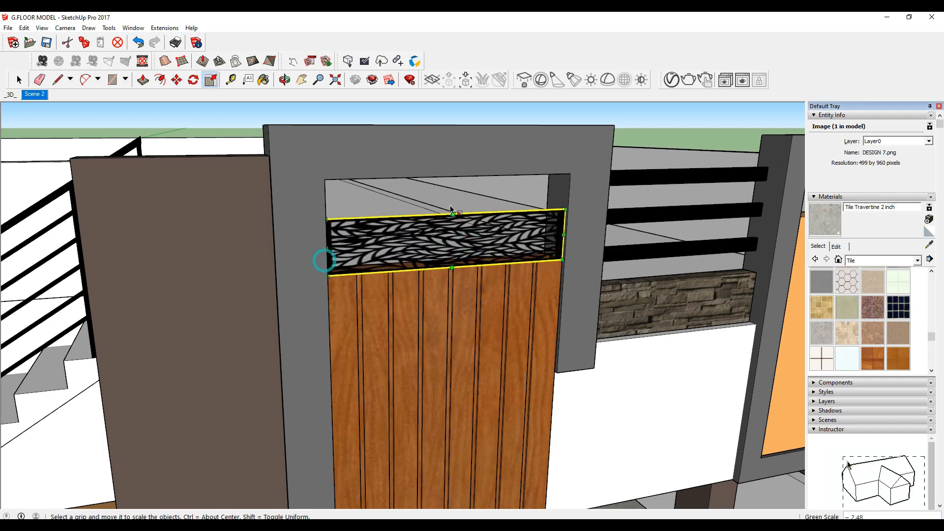
{"action": "left_click", "coordinate": [453, 215]}
{"action": "left_click", "coordinate": [453, 177]}
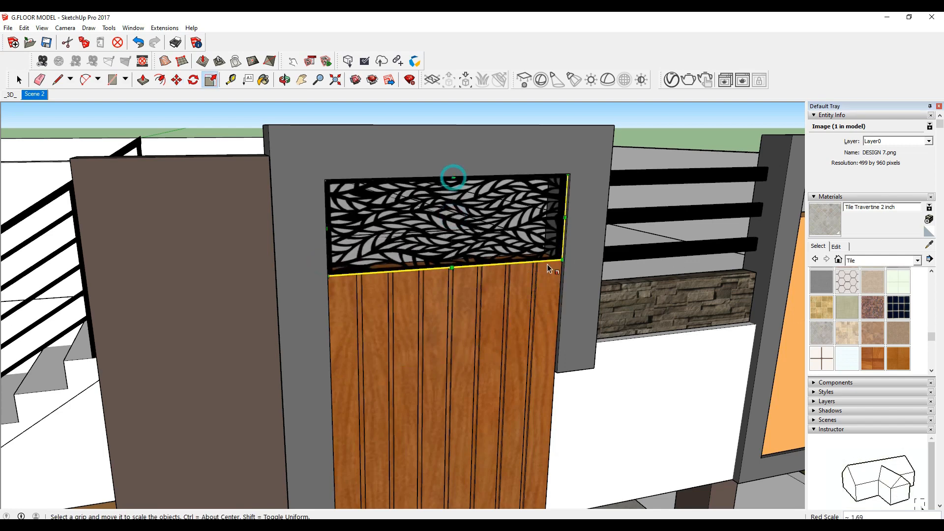
Step: Copy the leaf-pattern image a short distance within the opening and delete the copy
{"action": "middle_click_drag", "start_coordinate": [570, 281], "coordinate": [578, 344]}
{"action": "key", "text": "m"}
{"action": "scroll", "coordinate": [568, 176], "scroll_direction": "up", "scroll_amount": 2}
{"action": "key", "text": "ctrl"}
{"action": "left_click", "coordinate": [543, 175]}
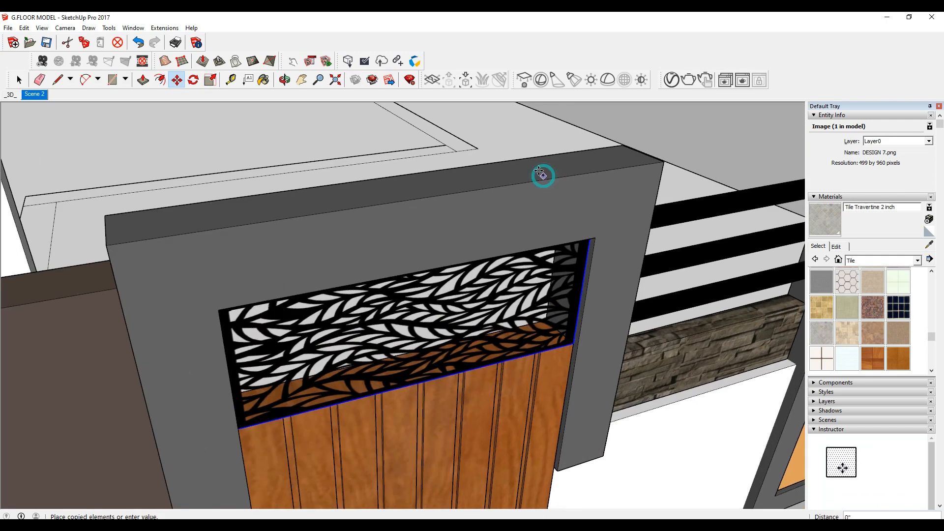
{"action": "left_click", "coordinate": [535, 170]}
{"action": "key", "text": "space"}
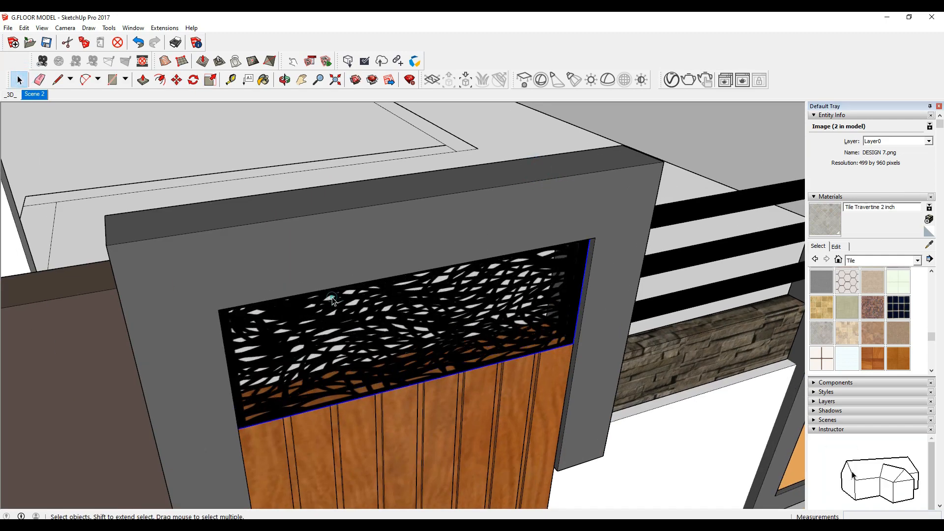
{"action": "key", "text": "Delete"}
Step: Render the Scene 2 view with V-Ray and save the result as 1.png on the Desktop, replacing the existing file
{"action": "left_click", "coordinate": [43, 93]}
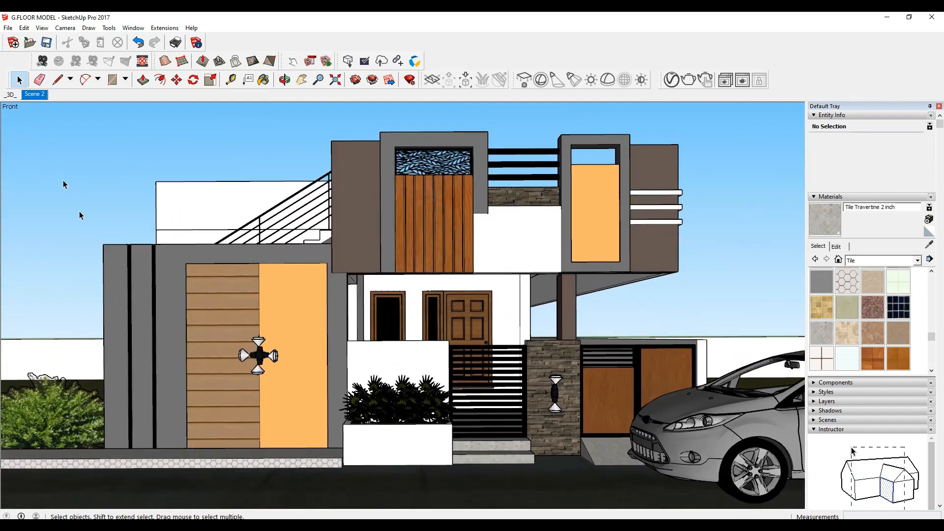
{"action": "left_click", "coordinate": [688, 81]}
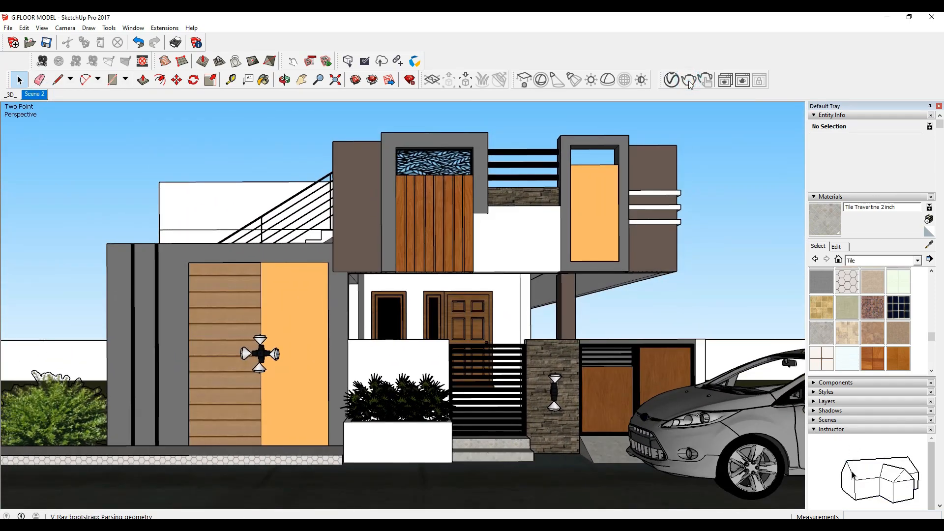
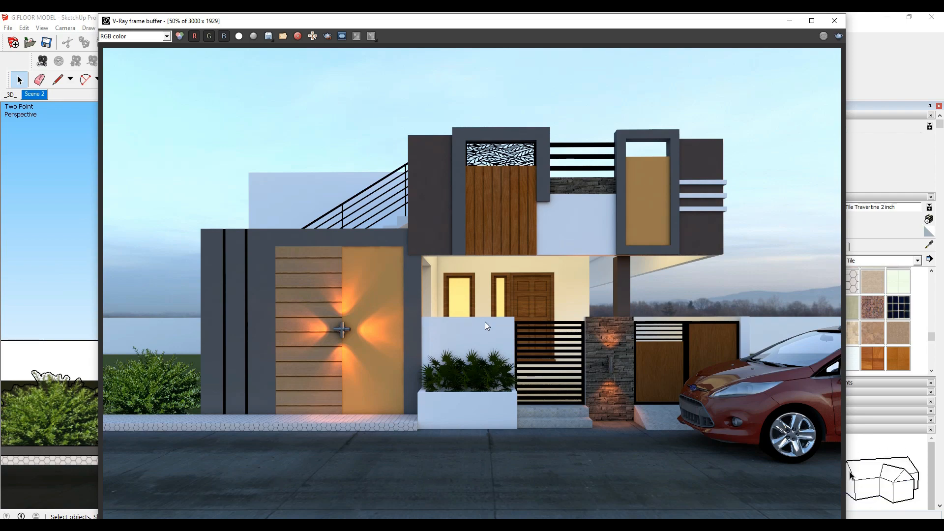
{"action": "left_click", "coordinate": [270, 39]}
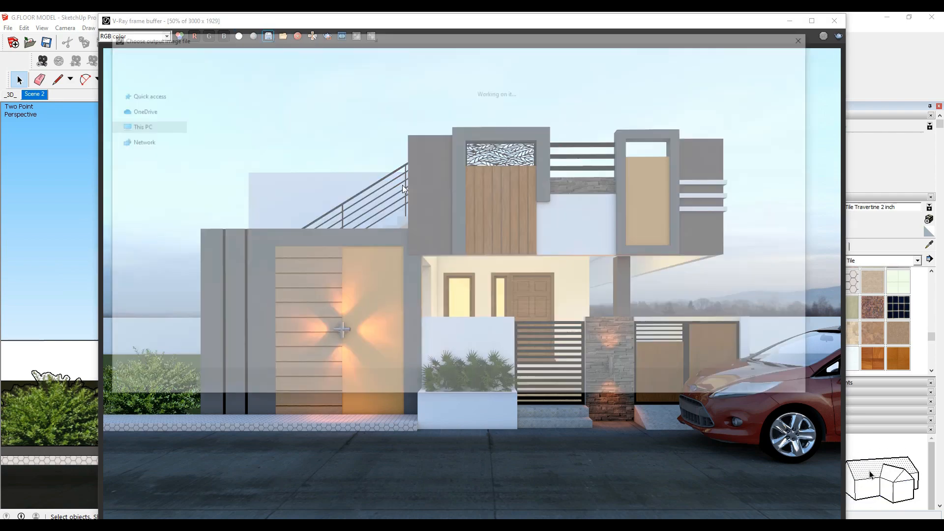
{"action": "left_click", "coordinate": [137, 104]}
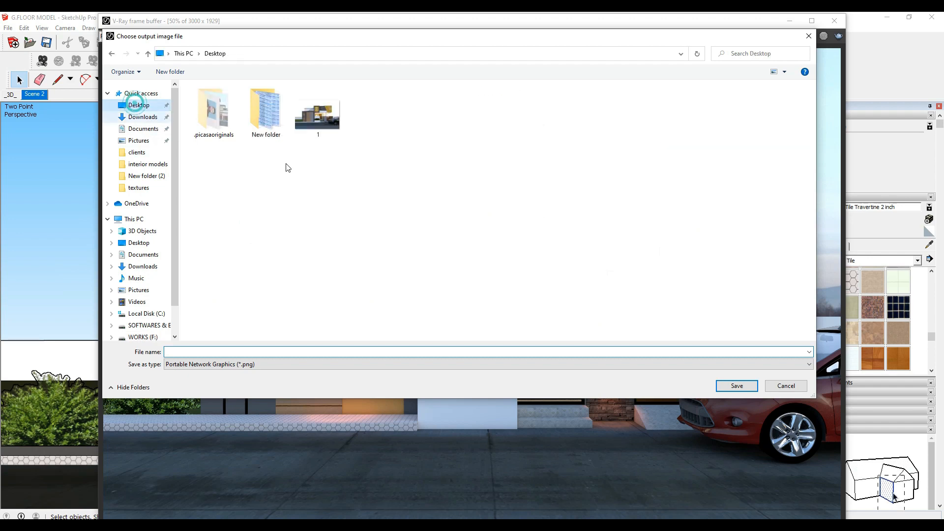
{"action": "left_click", "coordinate": [273, 344]}
{"action": "double_click", "coordinate": [322, 120]}
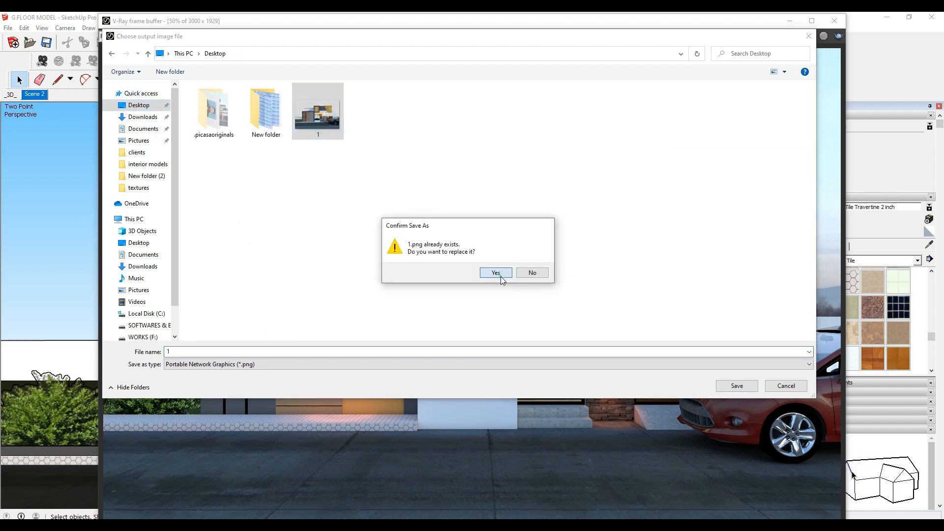
{"action": "left_click", "coordinate": [499, 273]}
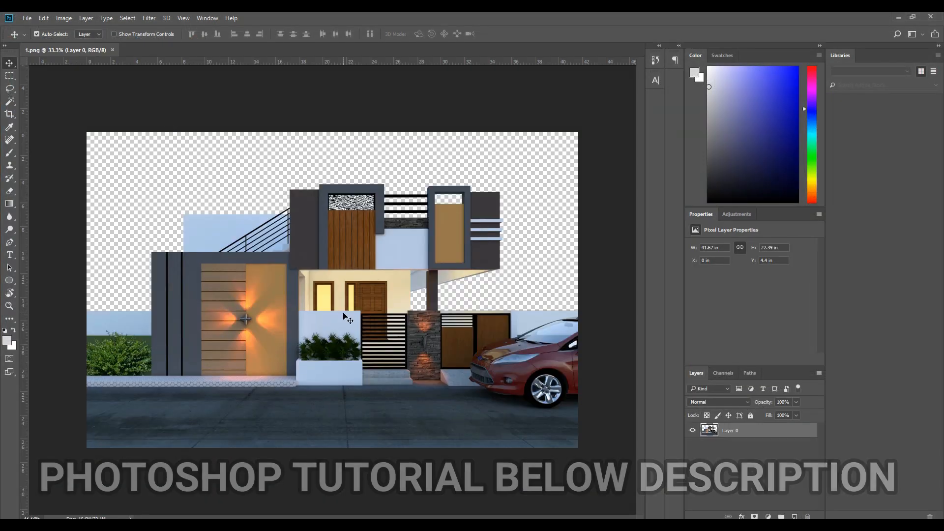
Step: In Photoshop, crop the 1.png house render on all sides to about 2742 × 1762 px
{"action": "scroll", "coordinate": [337, 284], "scroll_direction": "up", "scroll_amount": 1, "text": "alt"}
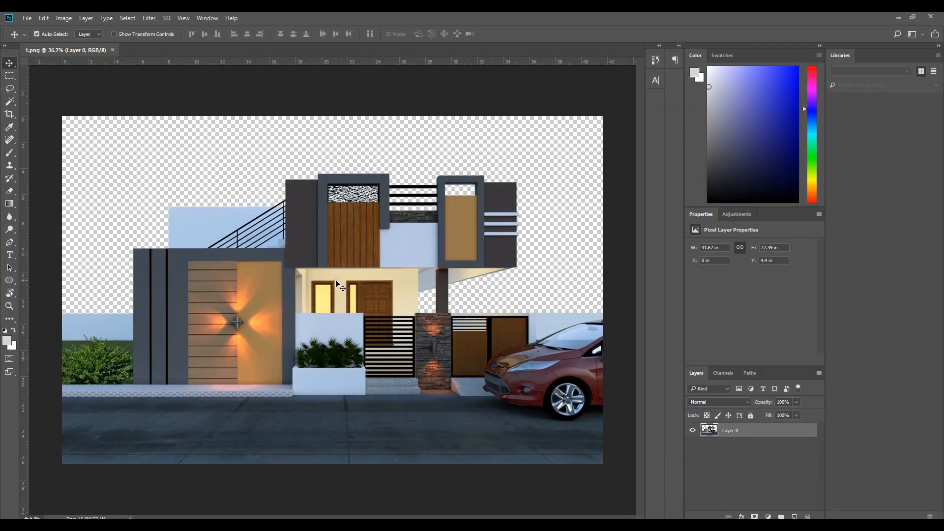
{"action": "left_click", "coordinate": [11, 116]}
{"action": "left_click_drag", "start_coordinate": [65, 119], "coordinate": [87, 131]}
{"action": "left_click_drag", "start_coordinate": [261, 290], "coordinate": [290, 309]}
{"action": "key", "text": "Return"}
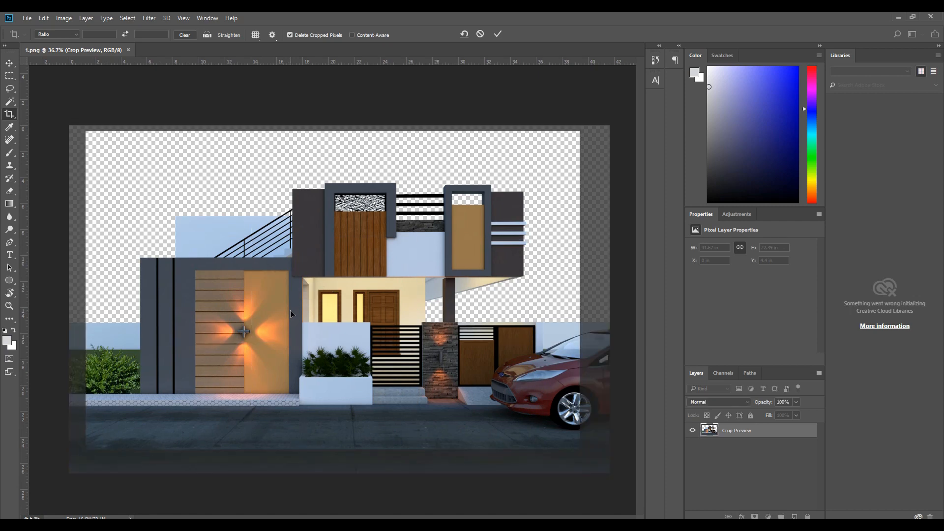
{"action": "left_click", "coordinate": [10, 66]}
Step: Set the image resolution to 150 pixels/inch with automatic resampling
{"action": "left_click", "coordinate": [63, 20]}
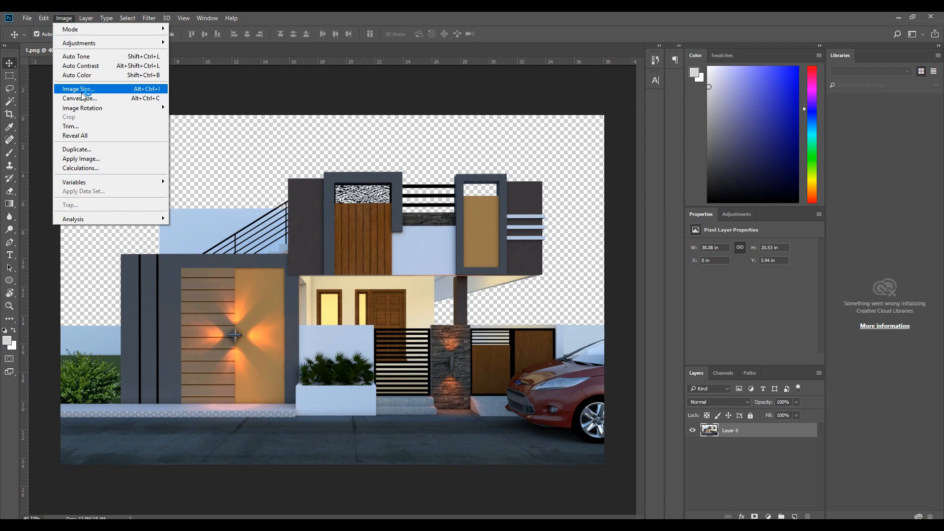
{"action": "left_click", "coordinate": [84, 89]}
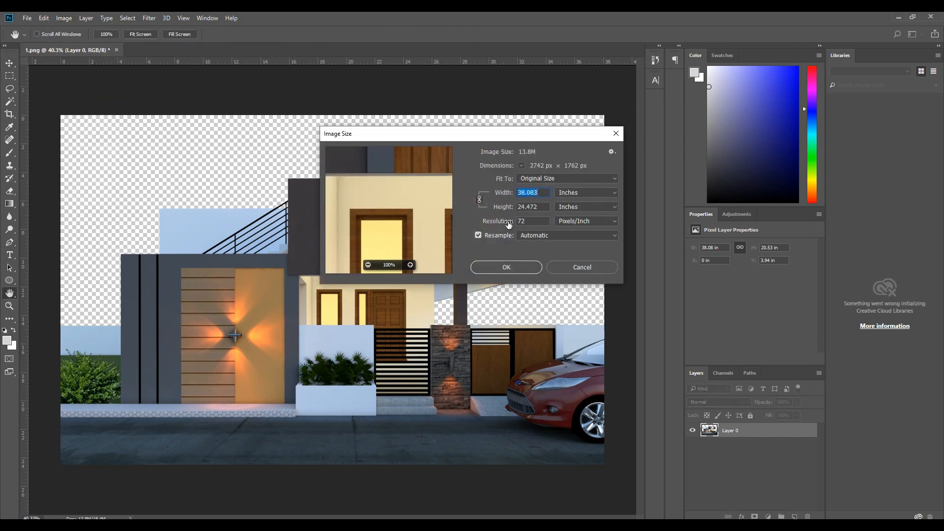
{"action": "left_click_drag", "start_coordinate": [529, 221], "coordinate": [513, 222]}
{"action": "type", "text": "150"}
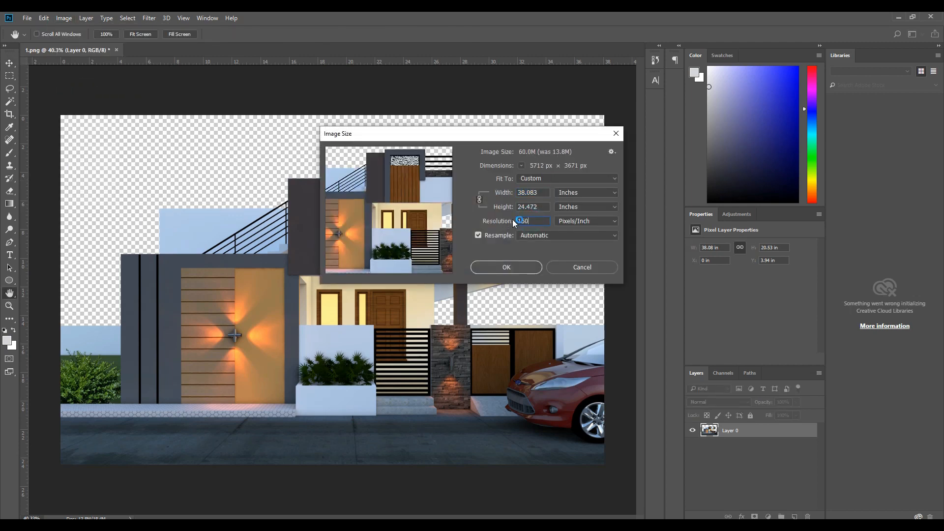
{"action": "key", "text": "Return"}
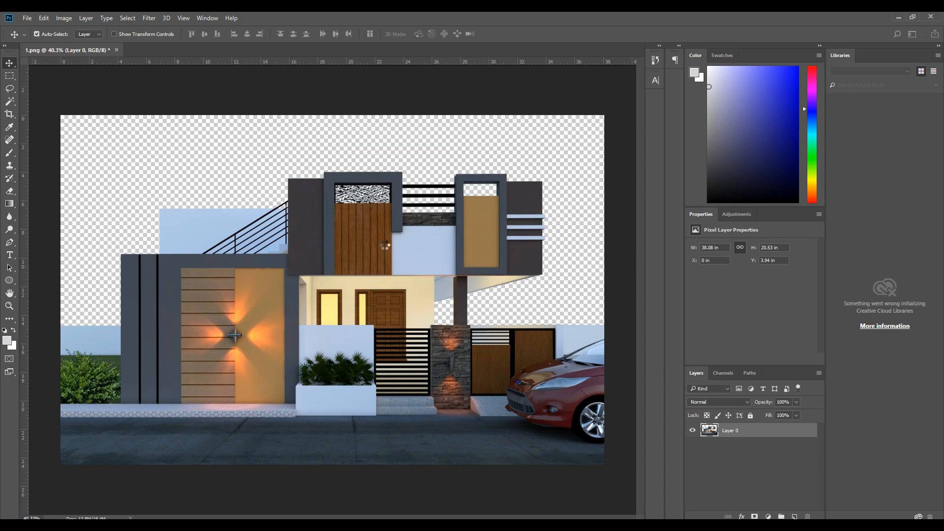
{"action": "scroll", "coordinate": [387, 267], "scroll_direction": "down", "scroll_amount": 12, "text": "alt"}
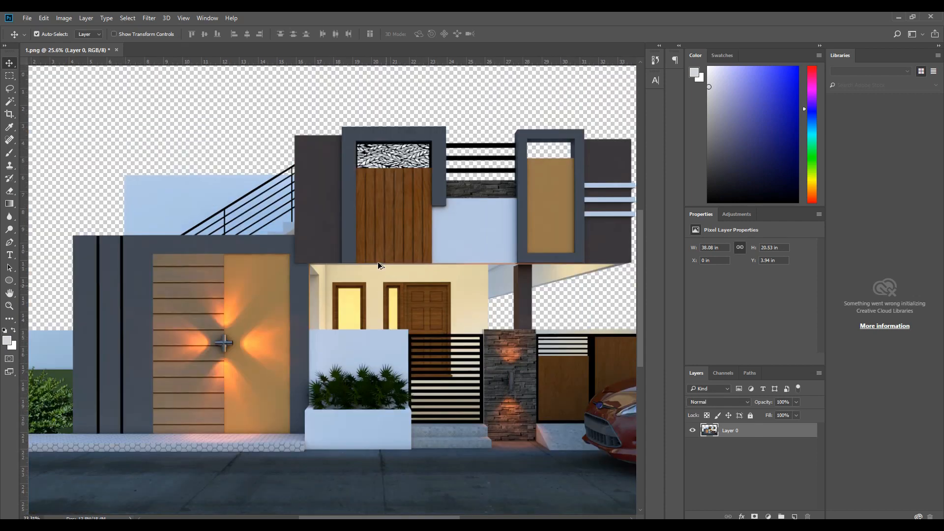
{"action": "scroll", "coordinate": [395, 295], "scroll_direction": "up", "scroll_amount": 4, "text": "alt"}
{"action": "left_click", "coordinate": [27, 18]}
{"action": "left_click", "coordinate": [35, 32]}
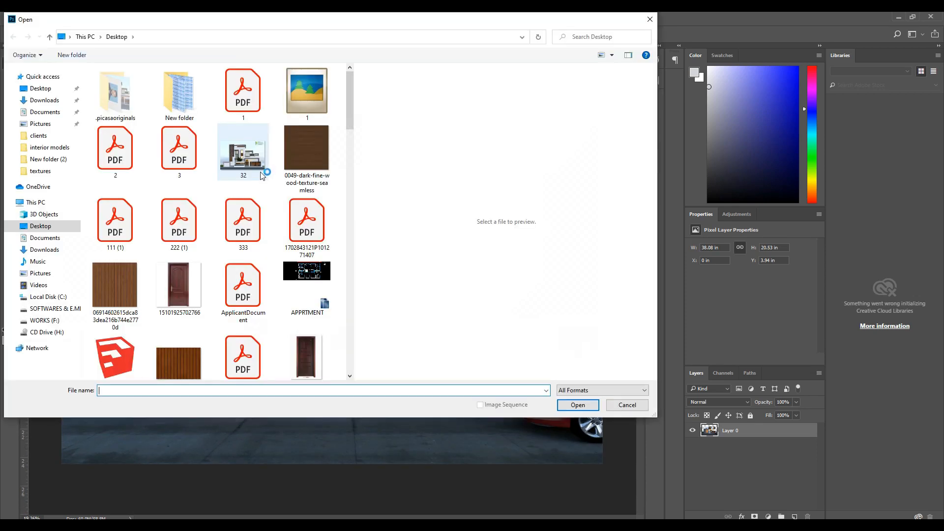
{"action": "left_click", "coordinate": [44, 320]}
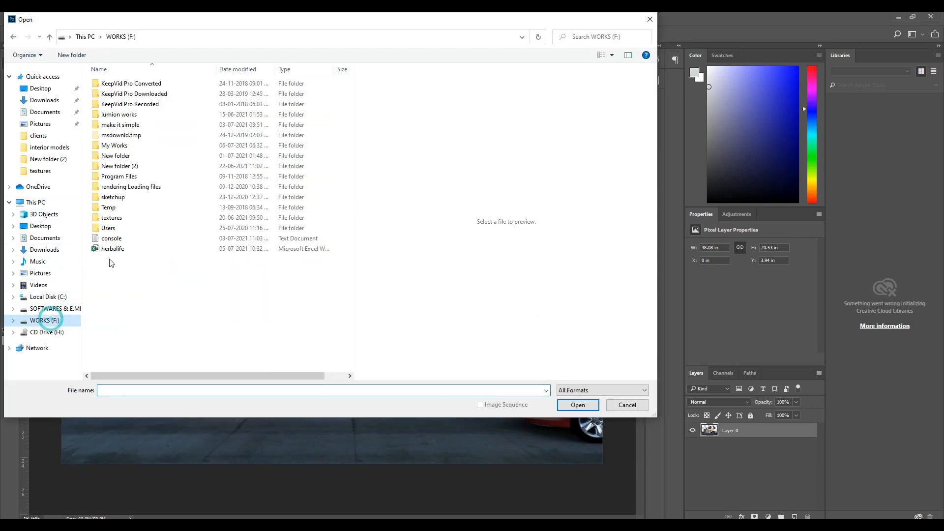
{"action": "double_click", "coordinate": [109, 190]}
{"action": "left_click", "coordinate": [241, 129]}
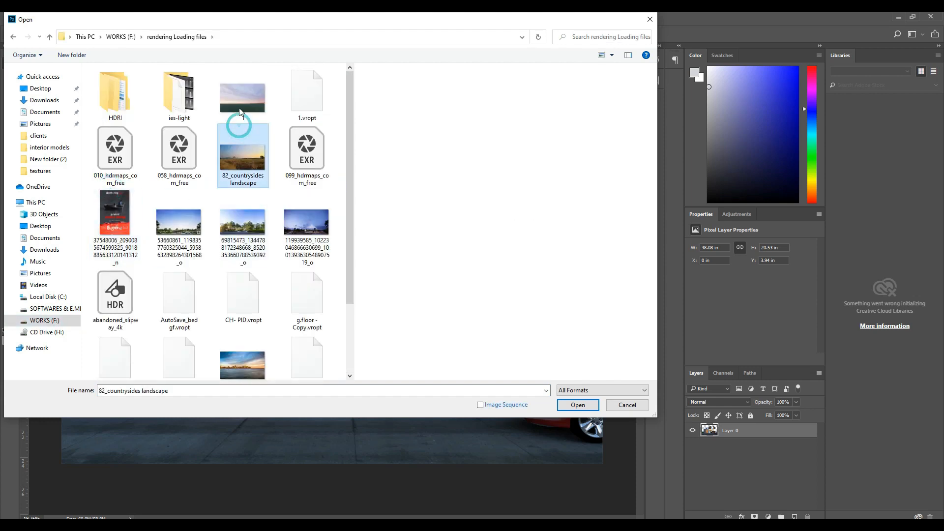
{"action": "left_click", "coordinate": [225, 238]}
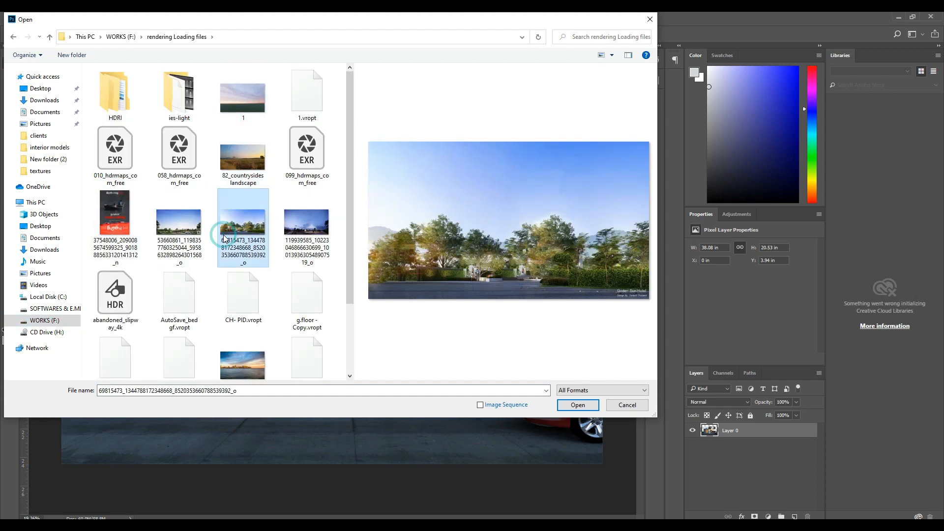
{"action": "left_click", "coordinate": [174, 239]}
{"action": "double_click", "coordinate": [235, 242]}
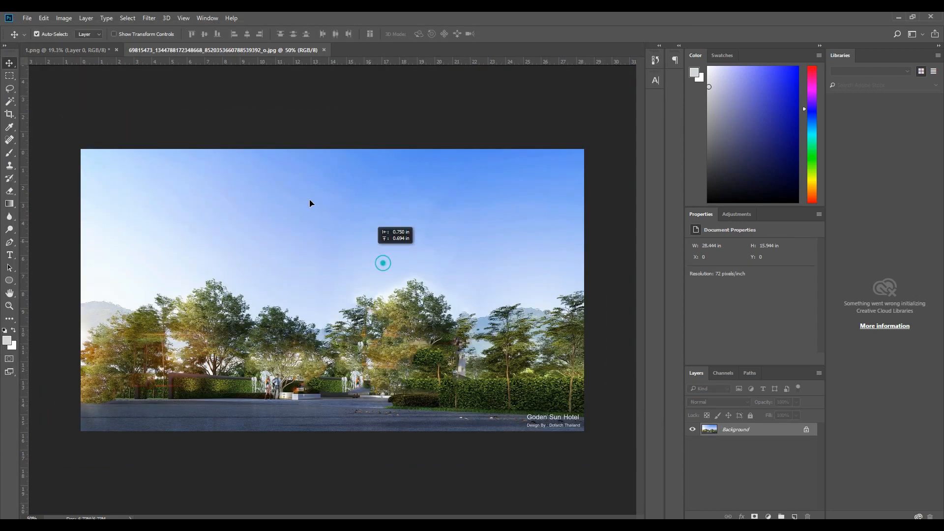
{"action": "left_click_drag", "start_coordinate": [65, 49], "coordinate": [120, 168]}
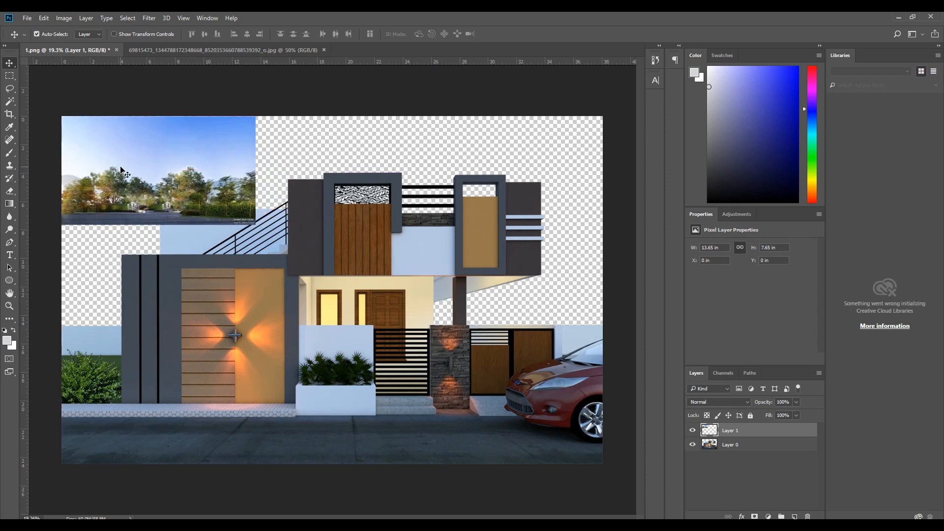
{"action": "key", "text": "ctrl+t"}
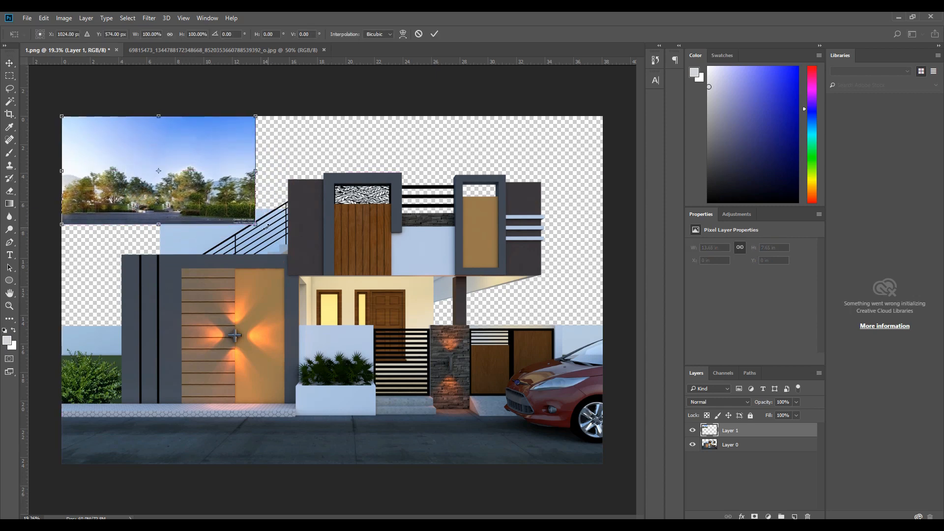
{"action": "key", "text": "Return"}
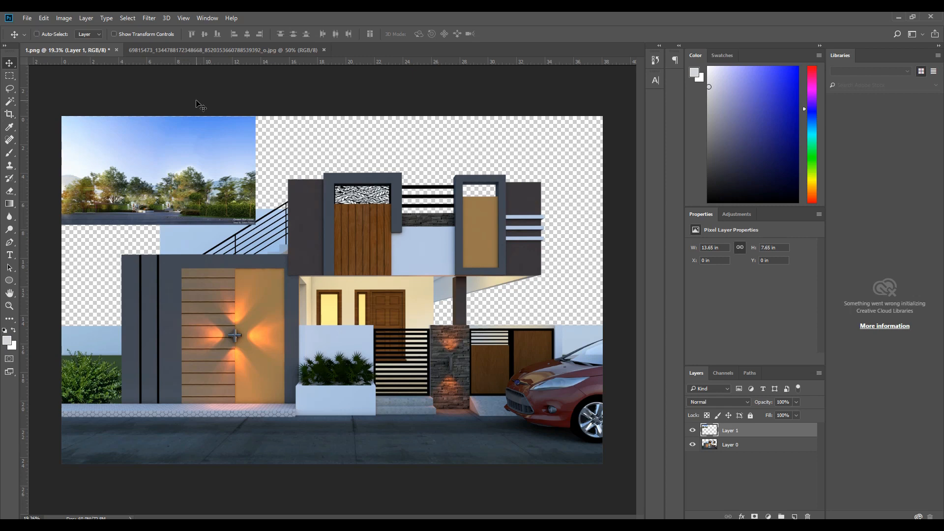
{"action": "key", "text": "ctrl+t"}
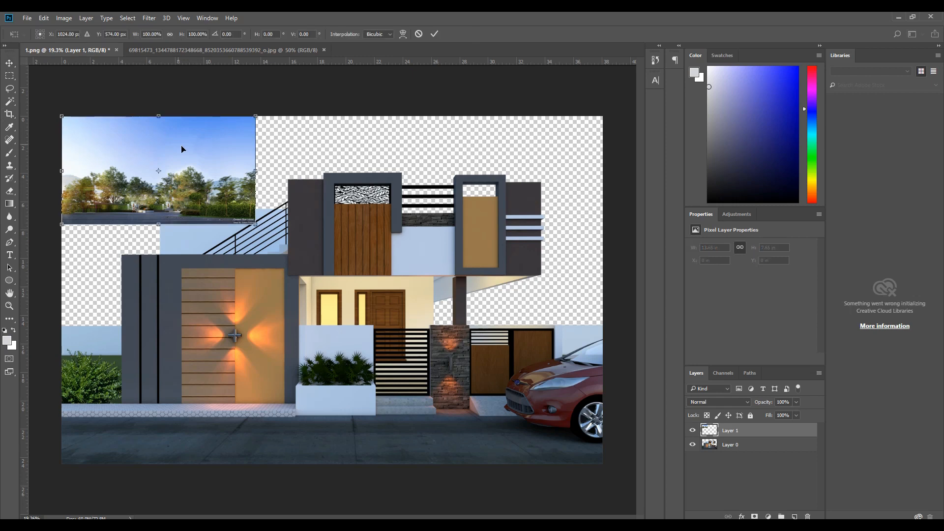
{"action": "key", "text": "Return"}
Step: Enlarge the landscape layer with Free Transform to cover the canvas width, about 39.75 × 22.99 in, and place it beneath the house layer
{"action": "left_click", "coordinate": [59, 19]}
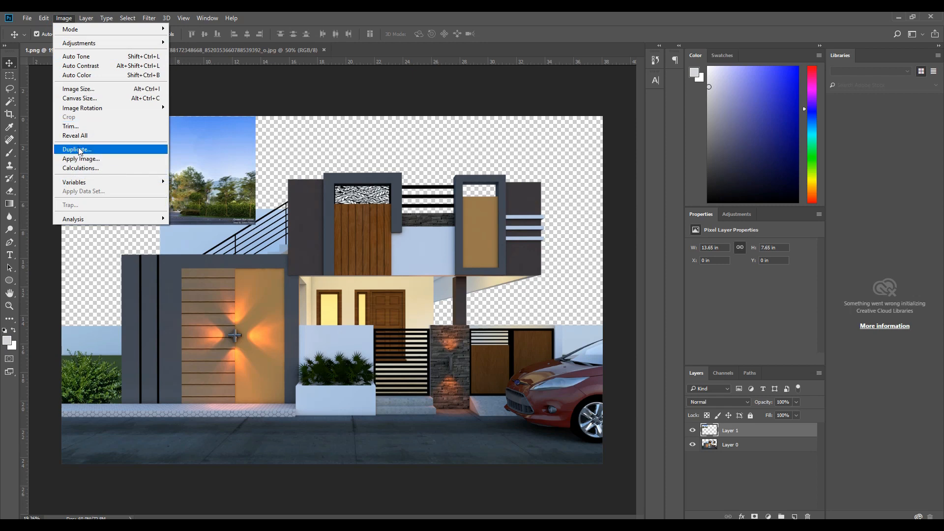
{"action": "mouse_move", "coordinate": [39, 20]}
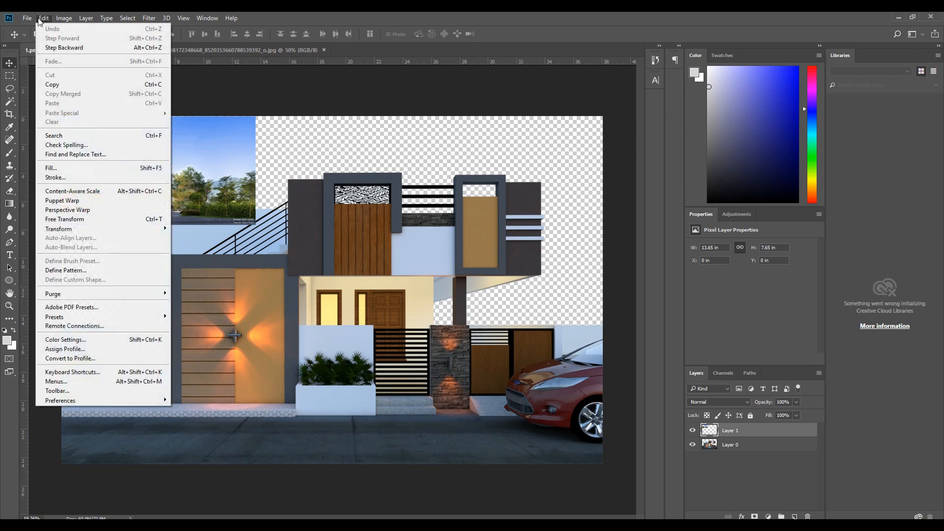
{"action": "left_click", "coordinate": [54, 220]}
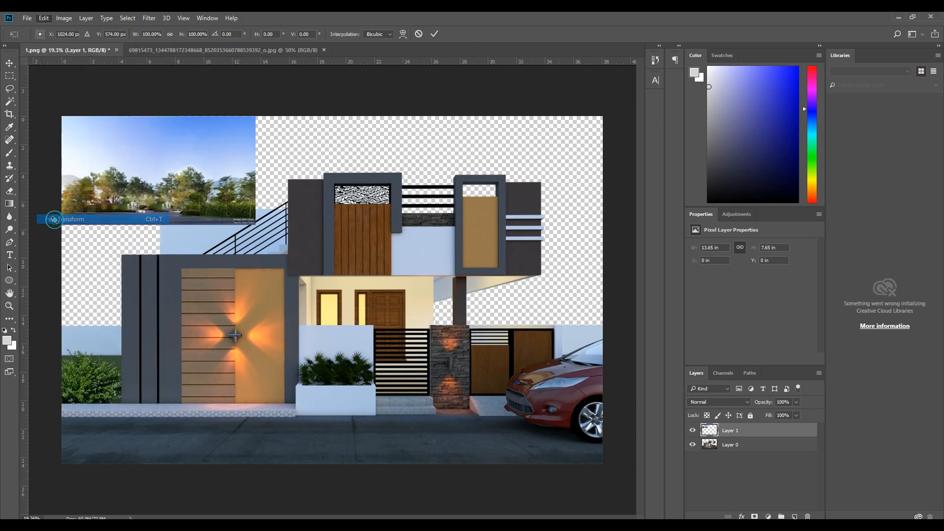
{"action": "left_click_drag", "start_coordinate": [257, 225], "coordinate": [603, 420]}
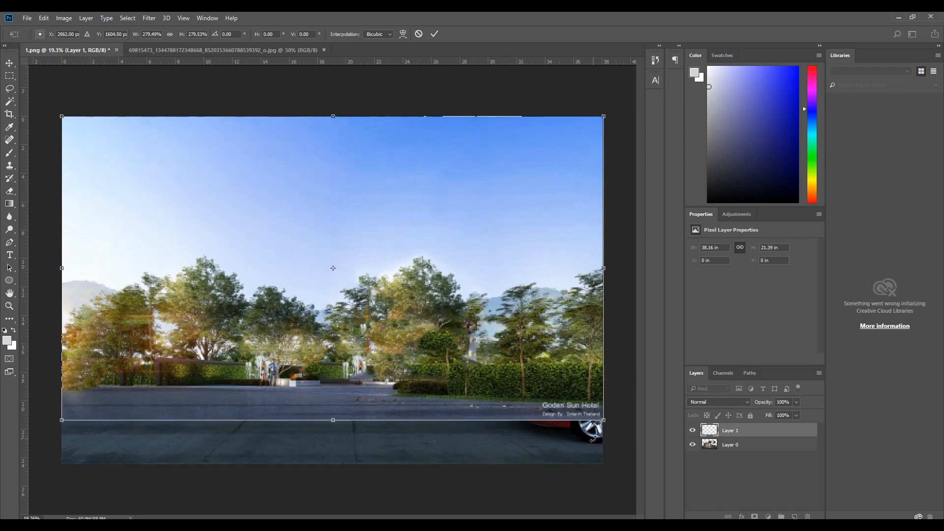
{"action": "key", "text": "Return"}
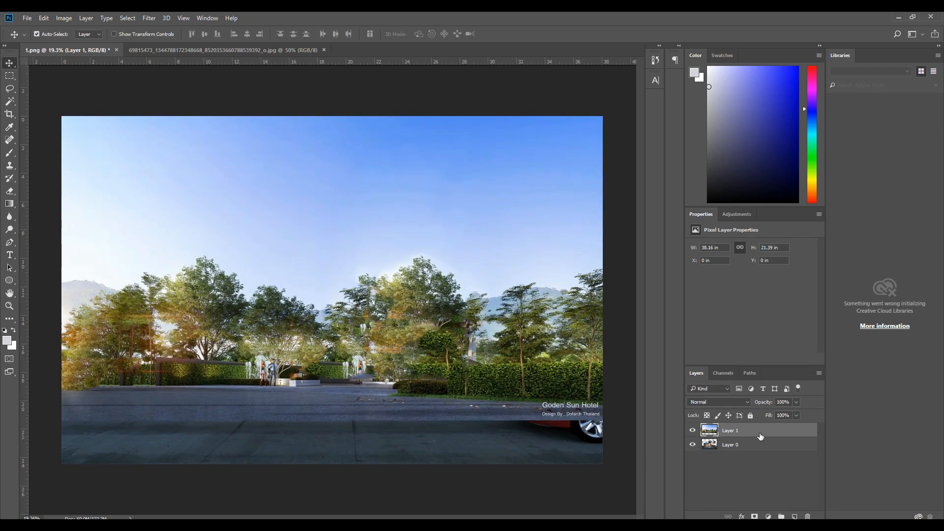
{"action": "left_click_drag", "start_coordinate": [760, 436], "coordinate": [760, 457]}
{"action": "scroll", "coordinate": [584, 307], "scroll_direction": "down", "scroll_amount": 1, "text": "alt"}
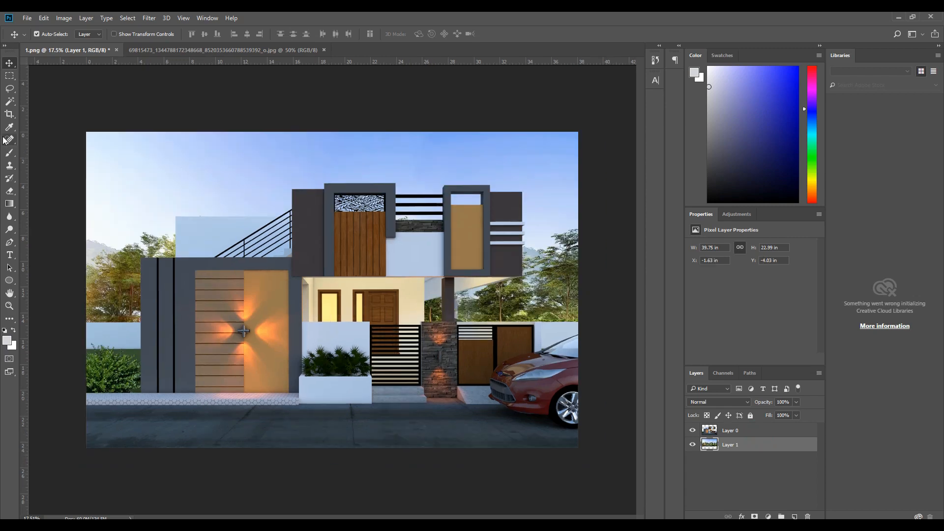
Step: Crop the image at the existing canvas bounds, deleting the landscape pixels that extend beyond them
{"action": "left_click", "coordinate": [9, 114]}
{"action": "double_click", "coordinate": [105, 140]}
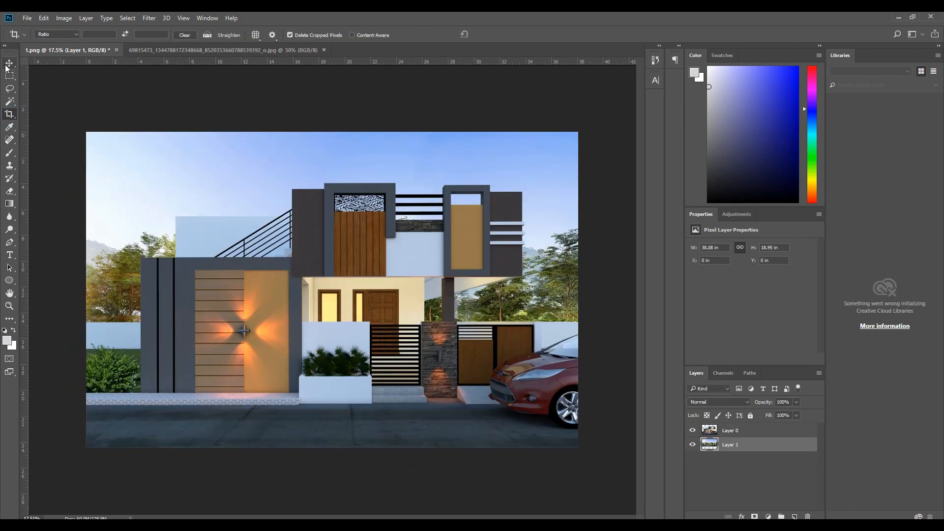
{"action": "left_click", "coordinate": [8, 64]}
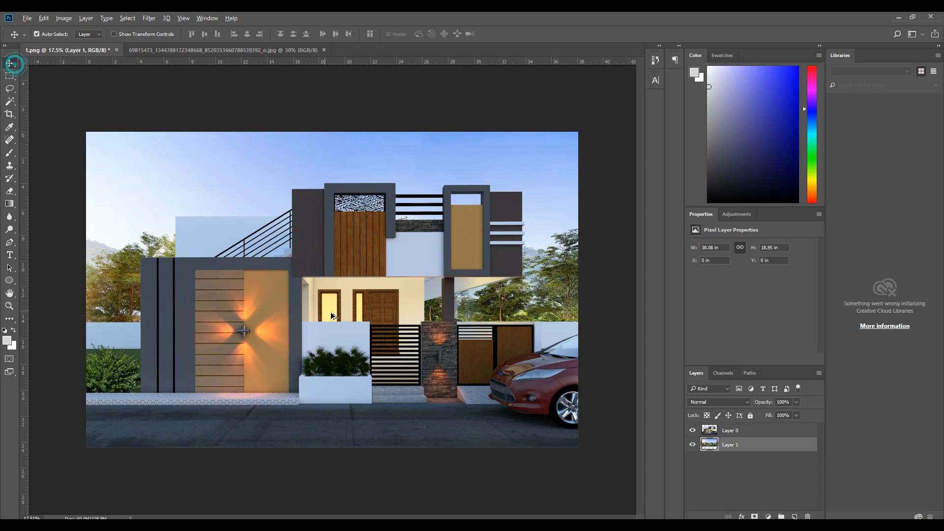
Step: In Camera Raw, set the house layer's exposure +0.40, contrast +9, highlights -8, shadows -10, whites -11, blacks -6, clarity +8 and saturation +2
{"action": "scroll", "coordinate": [323, 309], "scroll_direction": "up", "scroll_amount": 1, "text": "alt"}
{"action": "left_click", "coordinate": [336, 347]}
{"action": "left_click", "coordinate": [149, 18]}
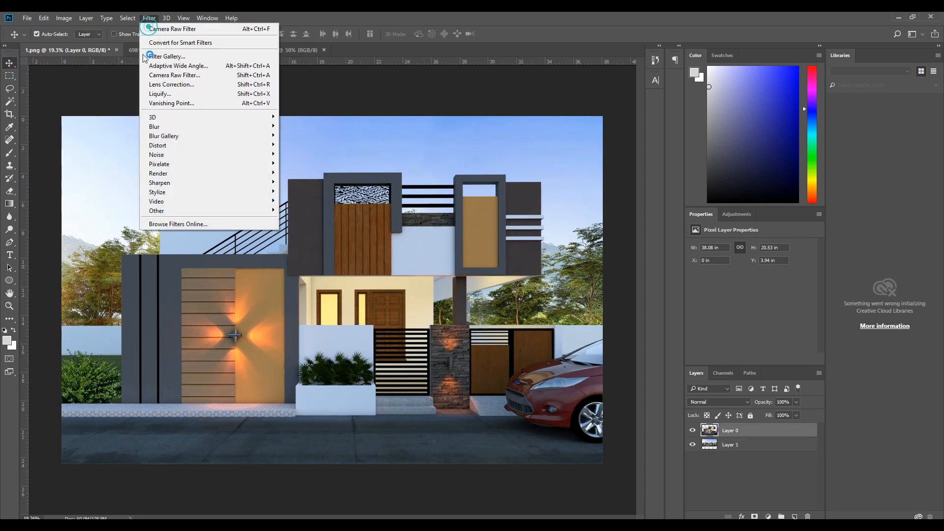
{"action": "left_click", "coordinate": [173, 79]}
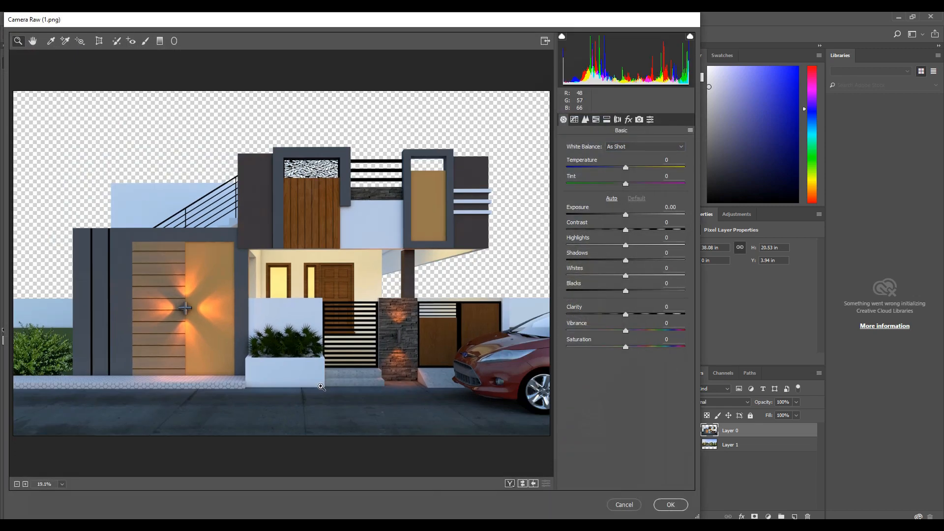
{"action": "left_click_drag", "start_coordinate": [628, 215], "coordinate": [631, 215]}
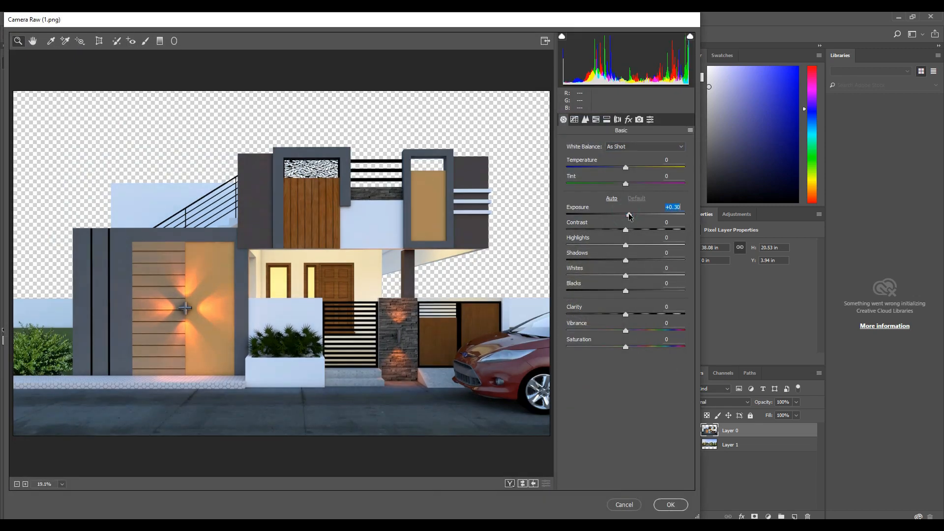
{"action": "left_click_drag", "start_coordinate": [626, 230], "coordinate": [631, 322]}
{"action": "left_click", "coordinate": [626, 313]}
{"action": "left_click", "coordinate": [666, 324]}
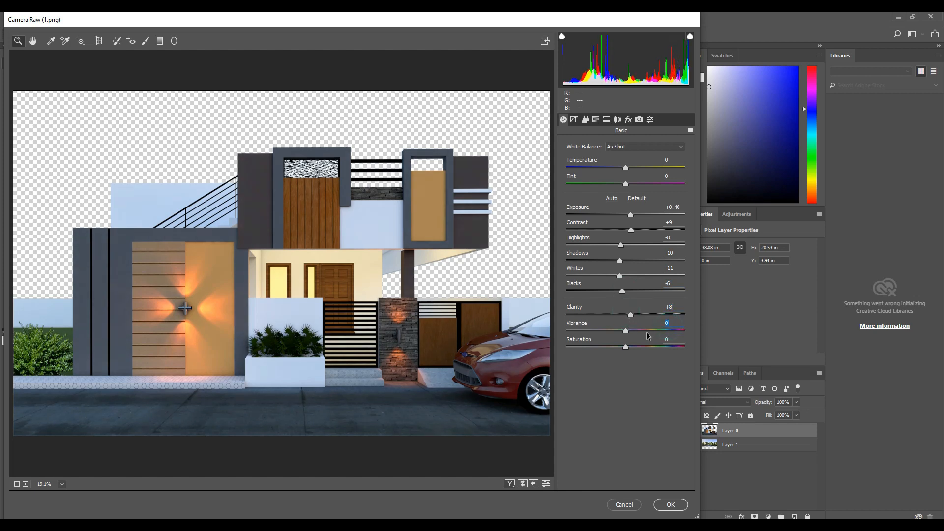
{"action": "key", "text": "Tab"}
{"action": "type", "text": "2"}
Step: Raise the orange hue slightly, set orange saturation to +9 and blue saturation to -8, and apply the Camera Raw filter to the house layer
{"action": "left_click", "coordinate": [595, 120]}
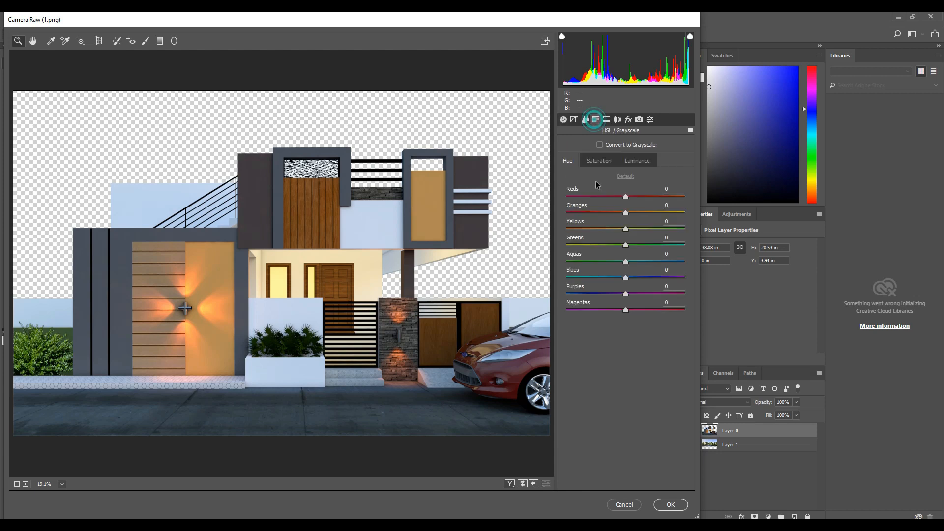
{"action": "left_click_drag", "start_coordinate": [626, 213], "coordinate": [629, 213]}
{"action": "left_click", "coordinate": [604, 164]}
{"action": "left_click_drag", "start_coordinate": [626, 214], "coordinate": [630, 214]}
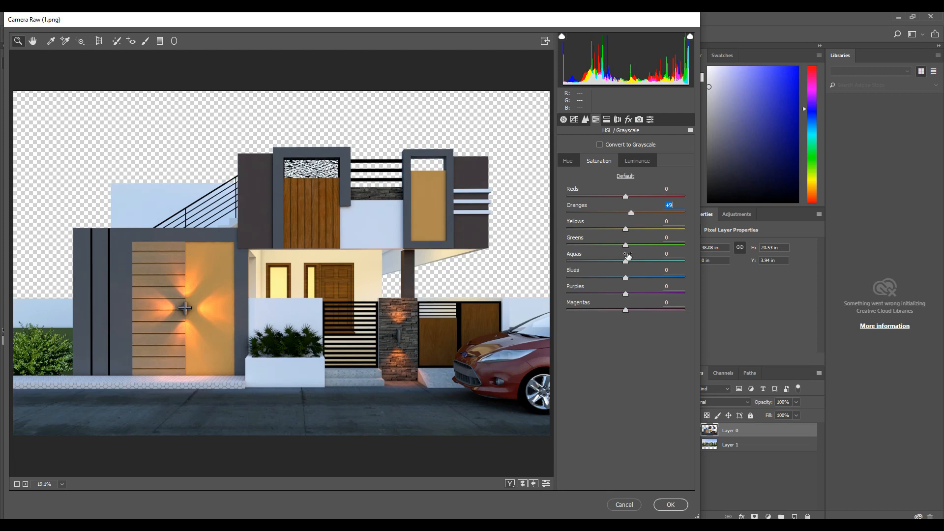
{"action": "left_click_drag", "start_coordinate": [626, 278], "coordinate": [621, 278]}
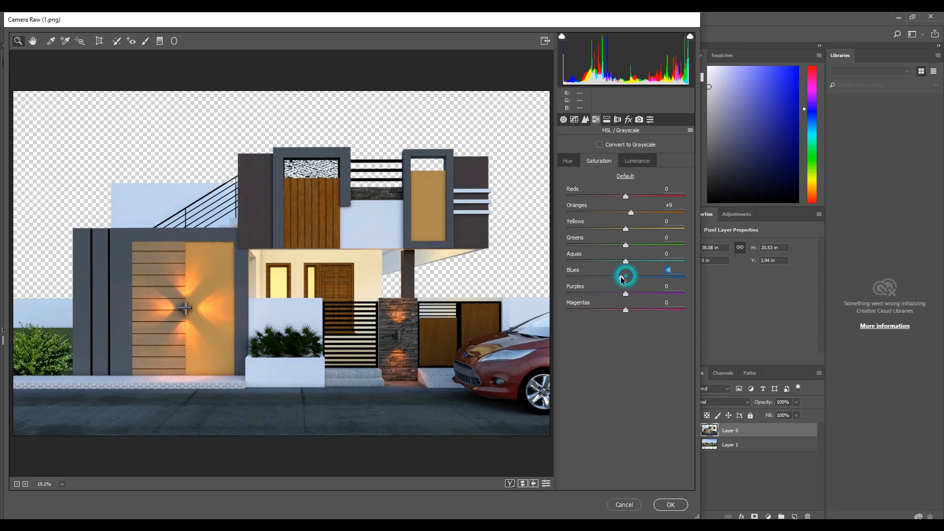
{"action": "left_click", "coordinate": [671, 504]}
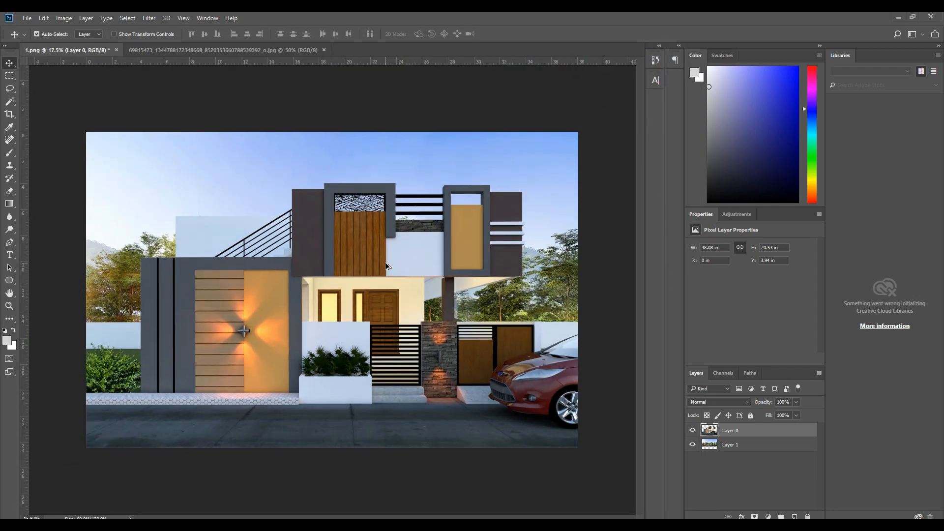
Step: Apply Hue/Saturation to the landscape layer with hue +14, saturation -1 and lightness -6
{"action": "scroll", "coordinate": [391, 355], "scroll_direction": "up", "scroll_amount": 1, "text": "alt"}
{"action": "left_click", "coordinate": [310, 244]}
{"action": "left_click", "coordinate": [185, 145]}
{"action": "left_click", "coordinate": [59, 18]}
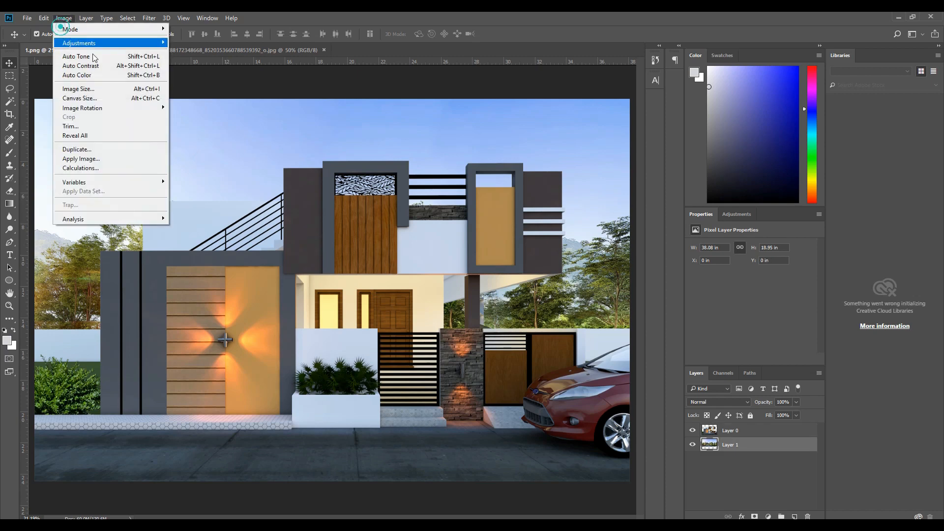
{"action": "mouse_move", "coordinate": [118, 43]}
{"action": "left_click", "coordinate": [199, 94]}
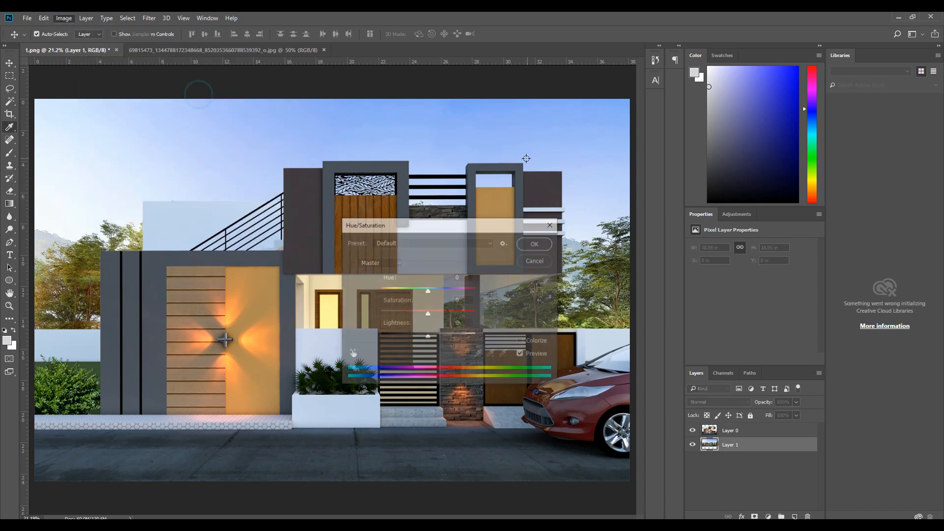
{"action": "left_click_drag", "start_coordinate": [428, 293], "coordinate": [425, 338]}
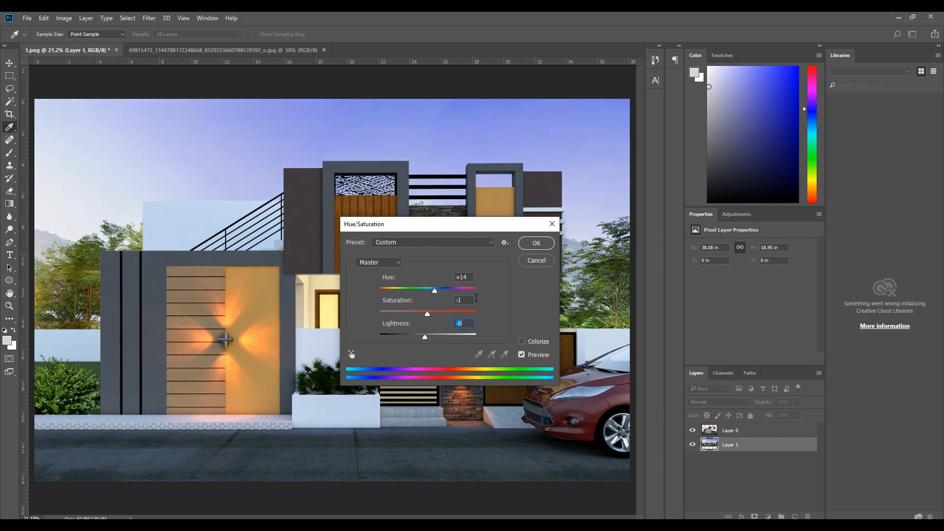
{"action": "left_click", "coordinate": [534, 244]}
Step: Apply Brightness/Contrast to the house layer with brightness 8 and contrast 11
{"action": "scroll", "coordinate": [435, 243], "scroll_direction": "down", "scroll_amount": 2, "text": "alt"}
{"action": "scroll", "coordinate": [366, 298], "scroll_direction": "up", "scroll_amount": 5, "text": "alt"}
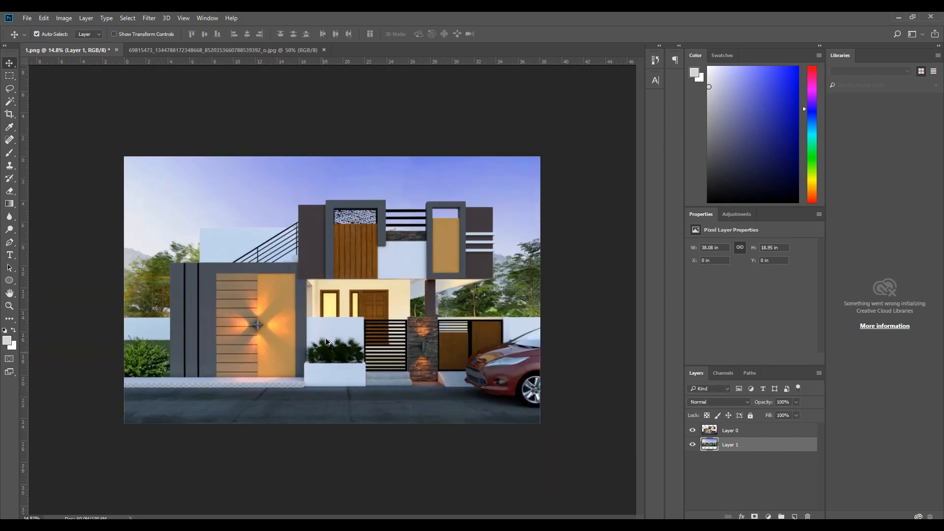
{"action": "scroll", "coordinate": [327, 305], "scroll_direction": "down", "scroll_amount": 2, "text": "alt"}
{"action": "scroll", "coordinate": [326, 307], "scroll_direction": "up", "scroll_amount": 1, "text": "alt"}
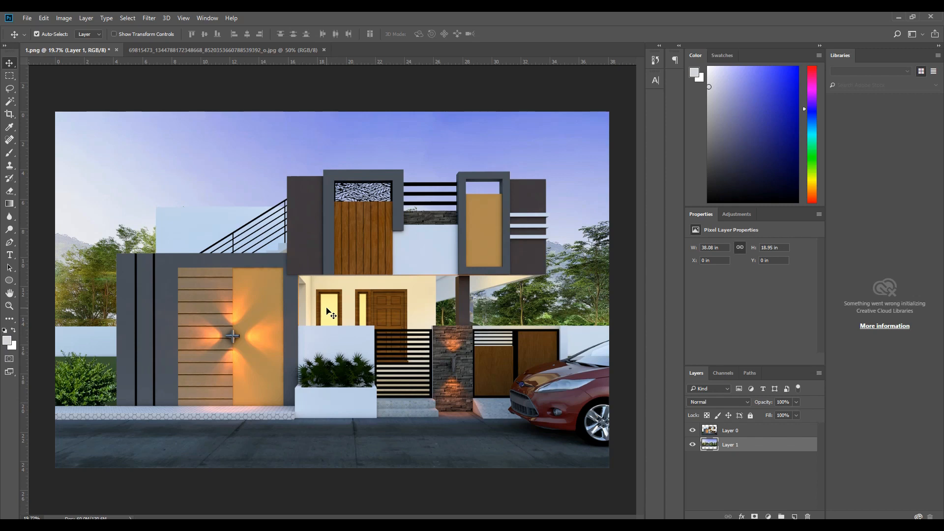
{"action": "left_click", "coordinate": [315, 276]}
{"action": "left_click", "coordinate": [64, 18]}
{"action": "left_click", "coordinate": [118, 44]}
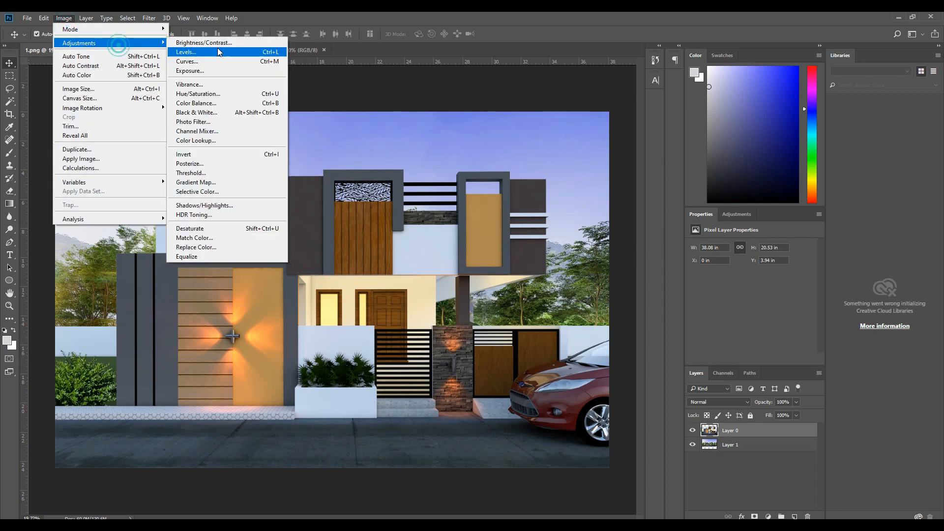
{"action": "left_click", "coordinate": [212, 43]}
{"action": "left_click_drag", "start_coordinate": [472, 184], "coordinate": [479, 203]}
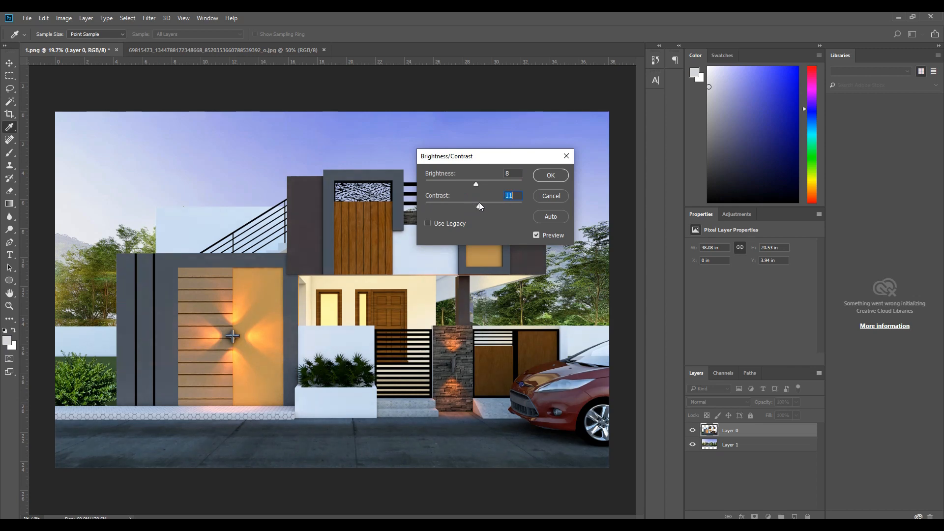
{"action": "left_click", "coordinate": [548, 176]}
{"action": "scroll", "coordinate": [376, 271], "scroll_direction": "down", "scroll_amount": 4, "text": "alt"}
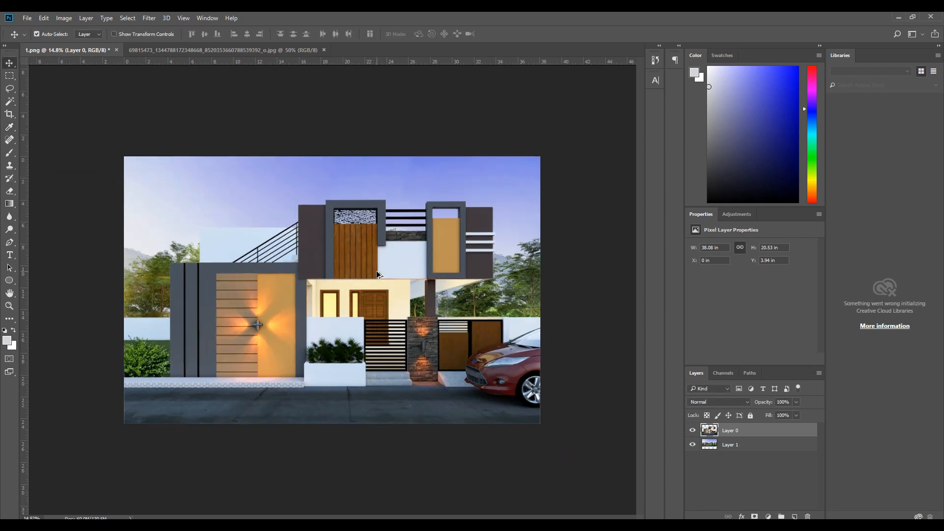
{"action": "scroll", "coordinate": [354, 362], "scroll_direction": "up", "scroll_amount": 4, "text": "alt"}
{"action": "scroll", "coordinate": [358, 335], "scroll_direction": "down", "scroll_amount": 1, "text": "alt"}
{"action": "scroll", "coordinate": [358, 334], "scroll_direction": "up", "scroll_amount": 1, "text": "alt"}
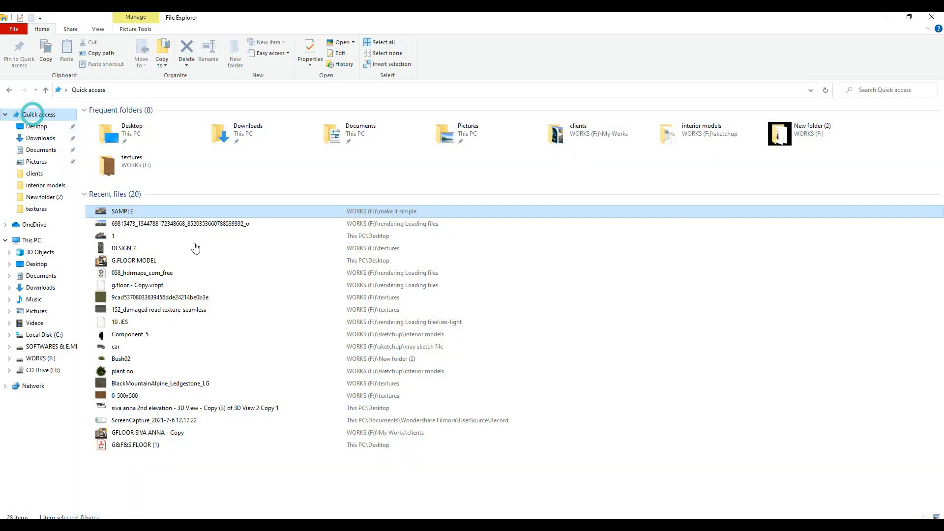
Step: In File Explorer, open the SAMPLE image from the recent files to view the finished composite
{"action": "left_click", "coordinate": [396, 489]}
{"action": "double_click", "coordinate": [123, 211]}
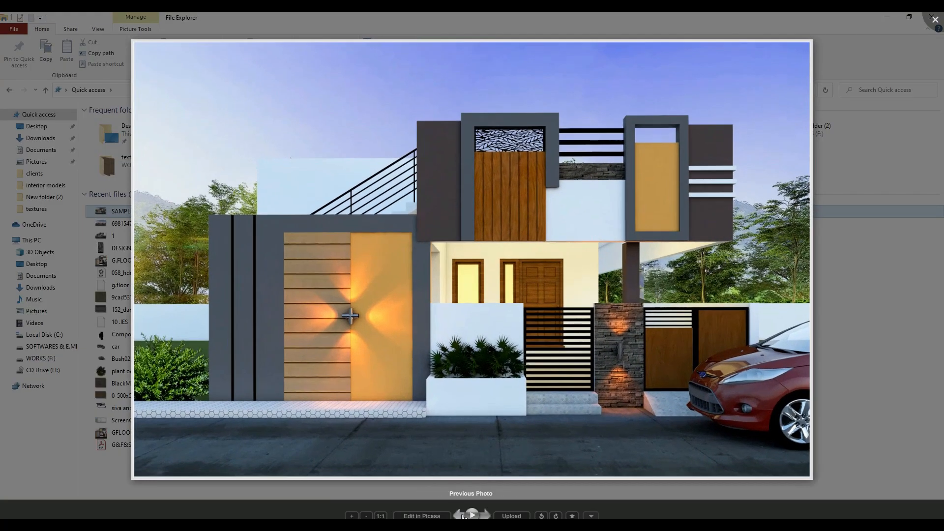
{"action": "left_click", "coordinate": [462, 516]}
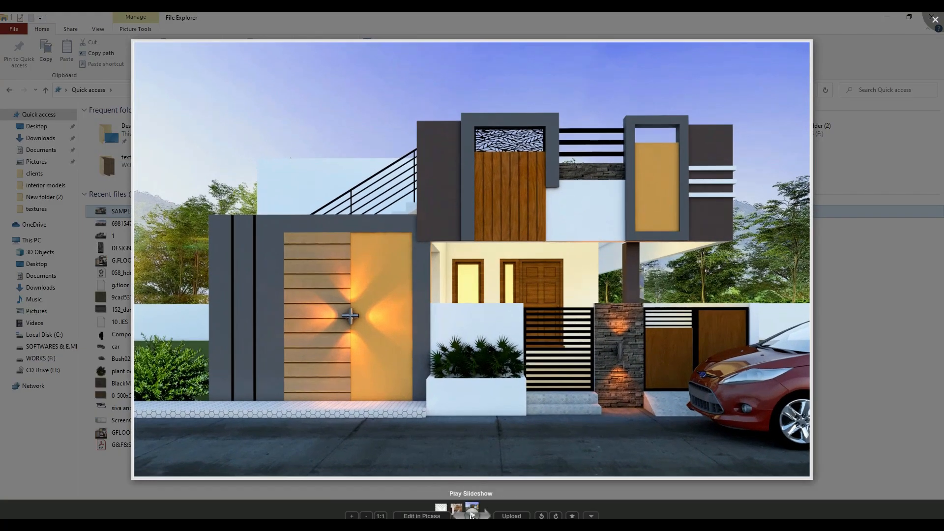